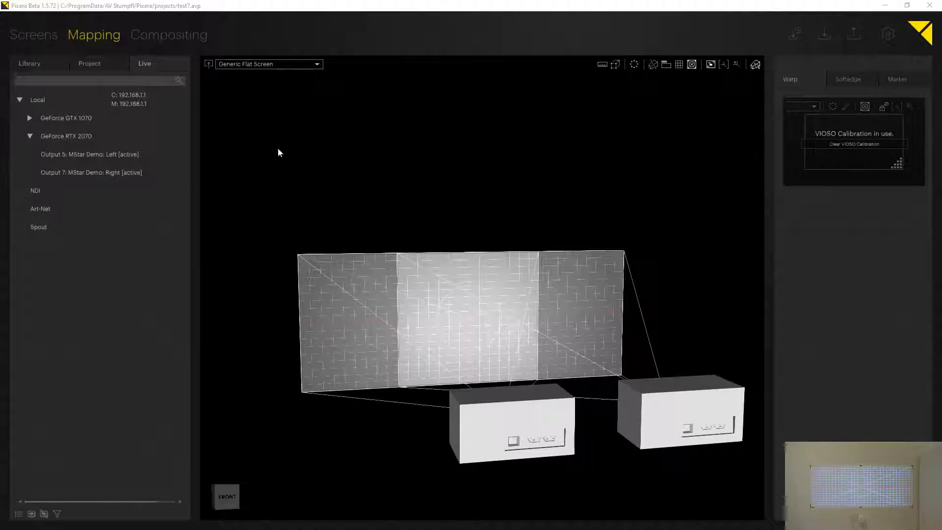
# Examine the logo, video and audio clips on Timeline 1 in the compositing view.
pyautogui.click(154, 42)
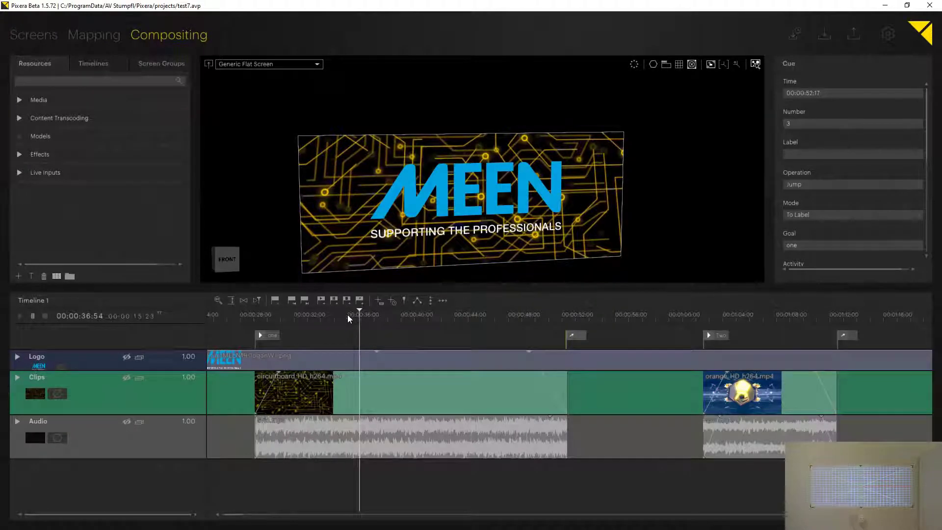
pyautogui.click(386, 390)
pyautogui.click(785, 398)
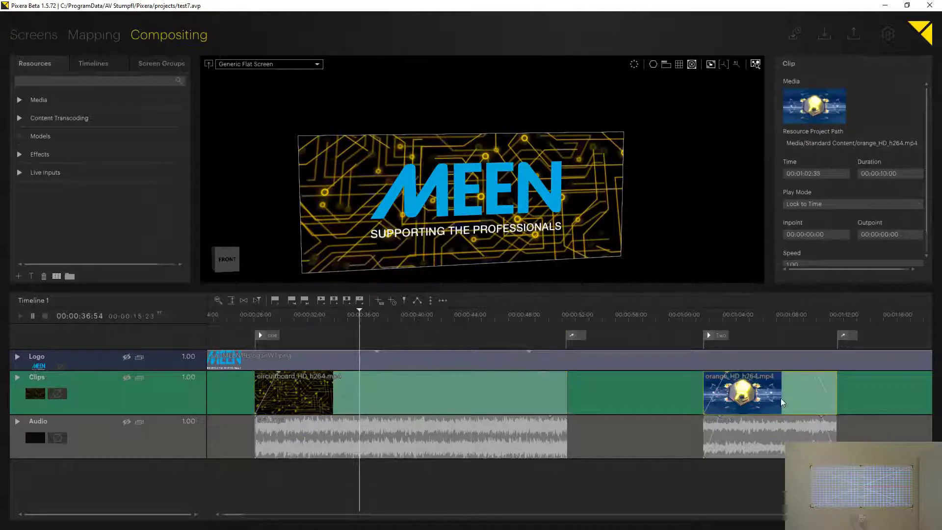
pyautogui.click(475, 432)
pyautogui.click(739, 442)
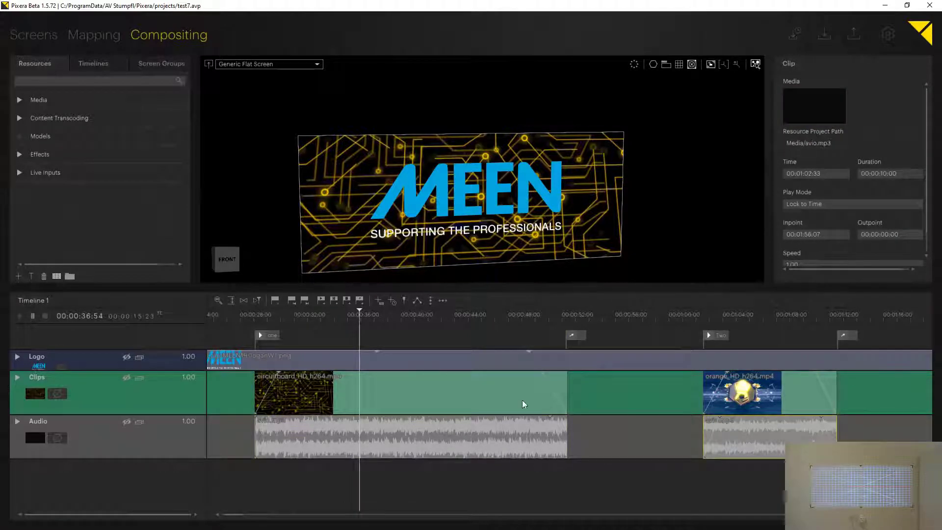
pyautogui.click(308, 360)
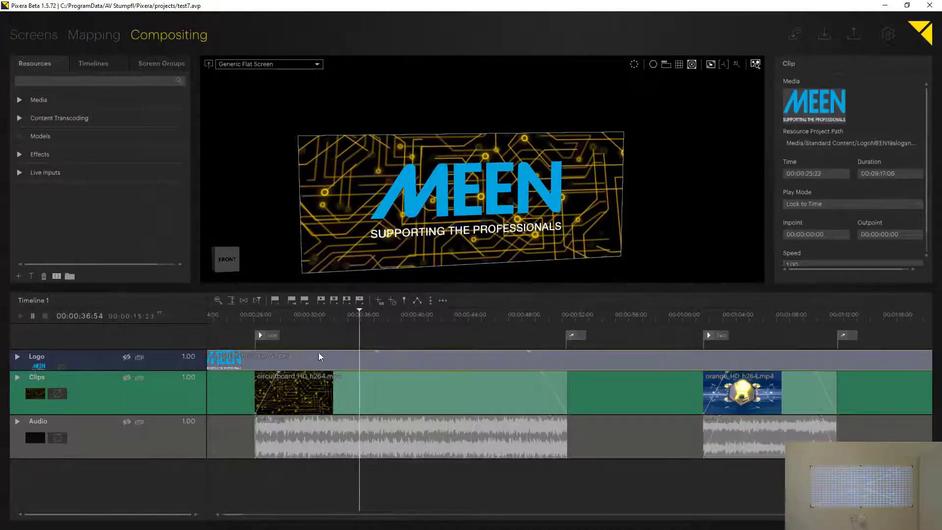
pyautogui.moveTo(357, 310); pyautogui.dragTo(390, 396)
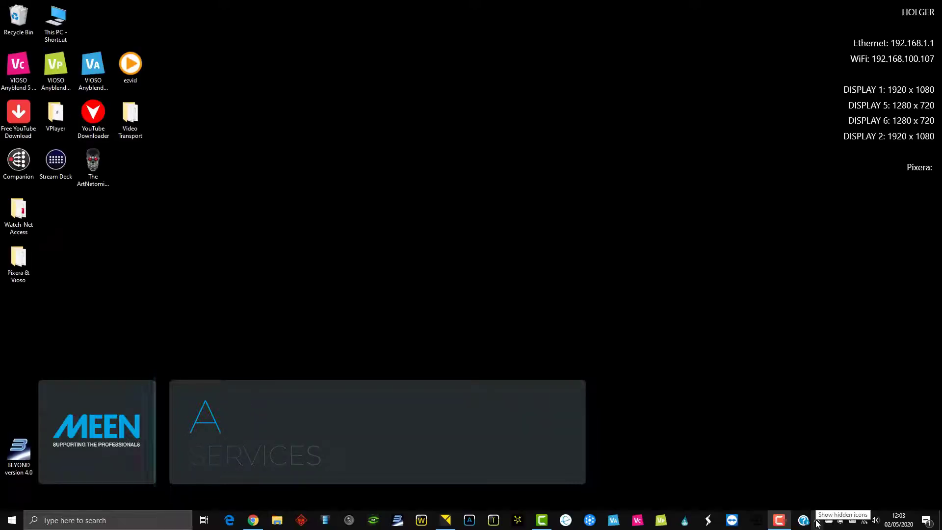
# Inspect the options of the AV background service running in the system tray.
pyautogui.click(817, 520)
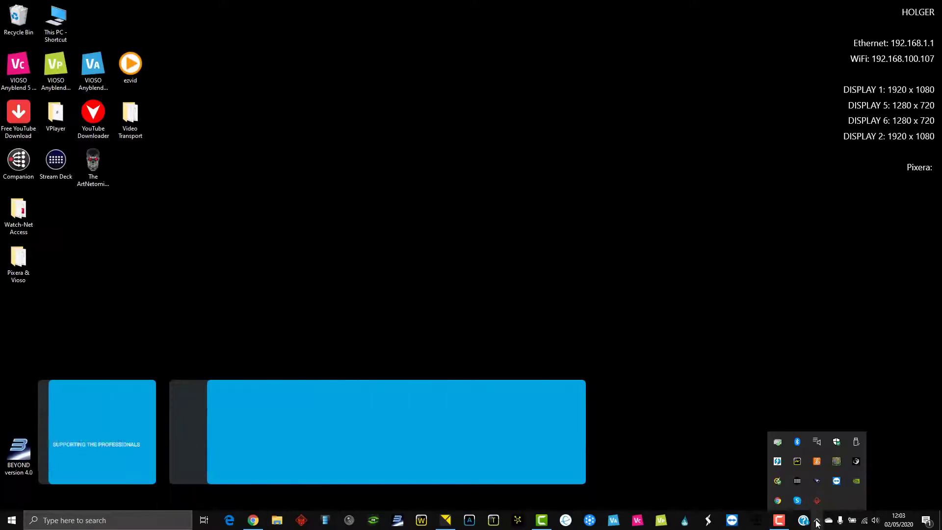
pyautogui.rightClick(797, 462)
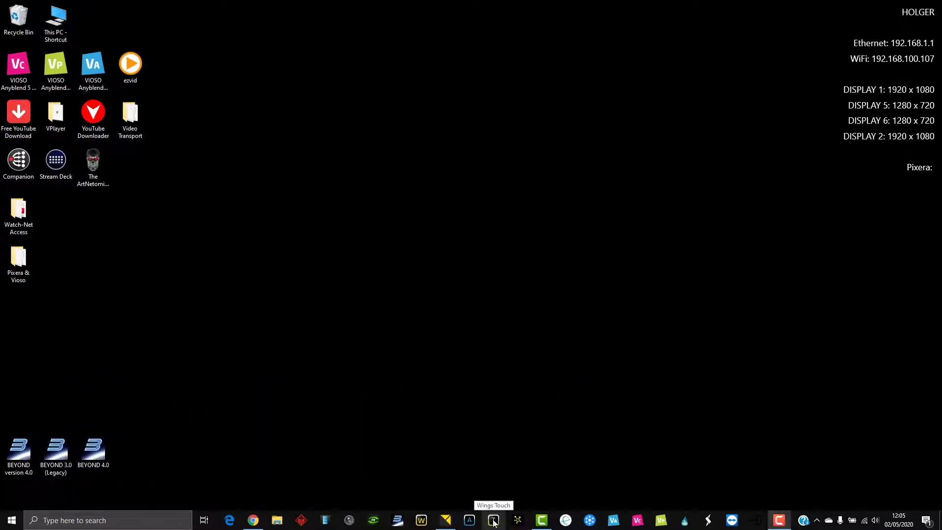
# Launch Wings Touch, create a new project and look through its insertable button controls.
pyautogui.click(493, 521)
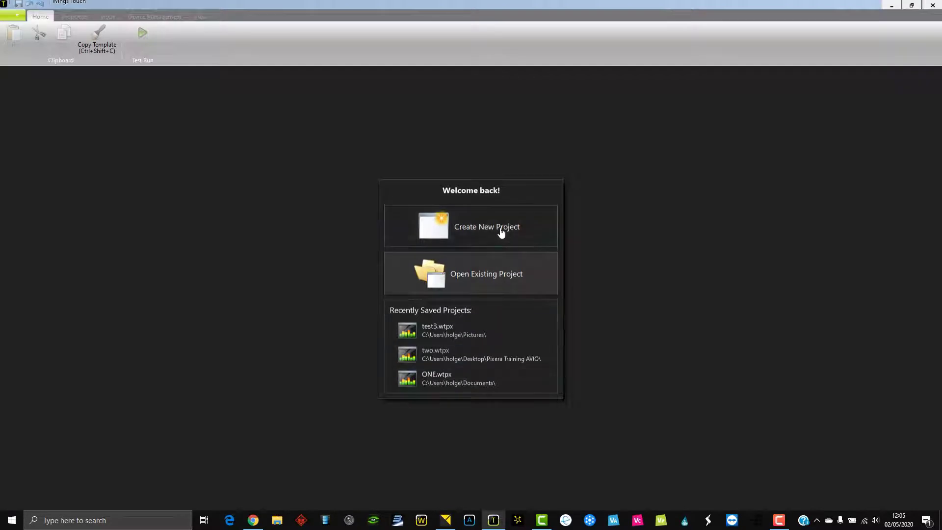
pyautogui.click(501, 233)
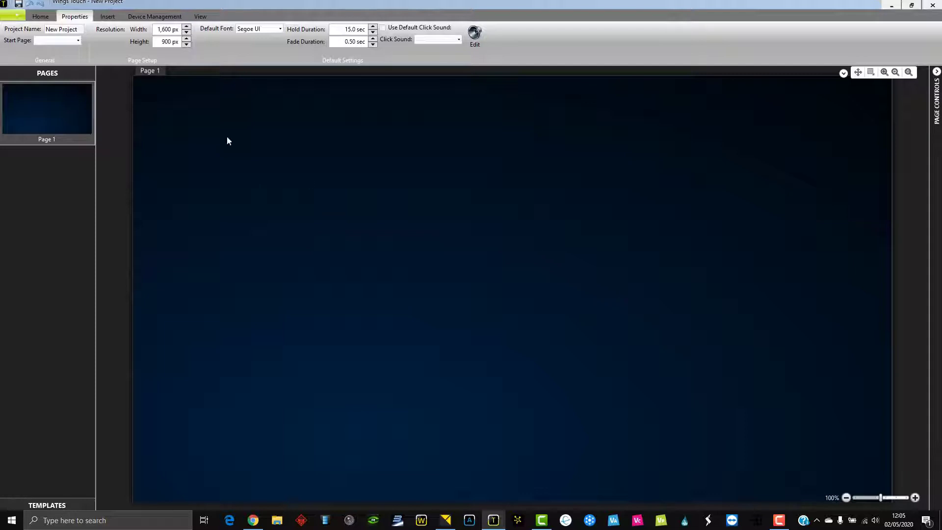
pyautogui.click(108, 17)
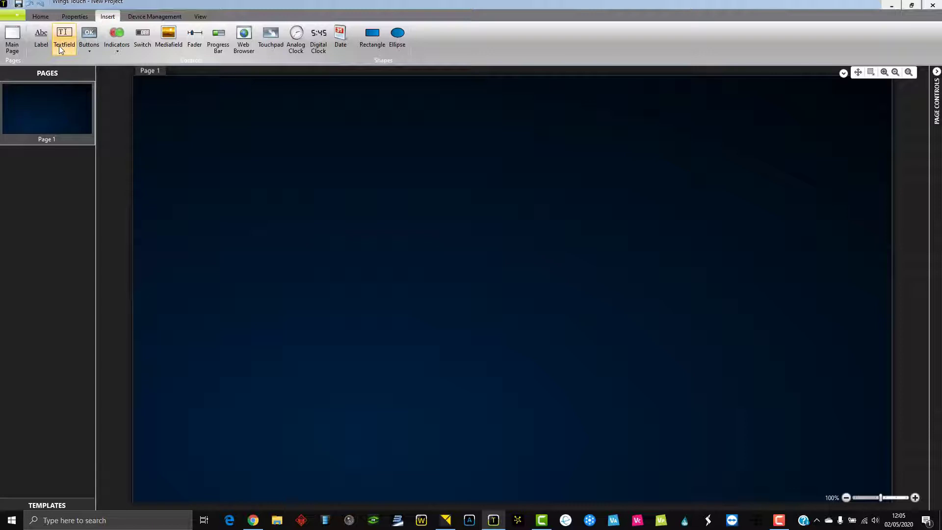
pyautogui.click(88, 48)
pyautogui.click(88, 47)
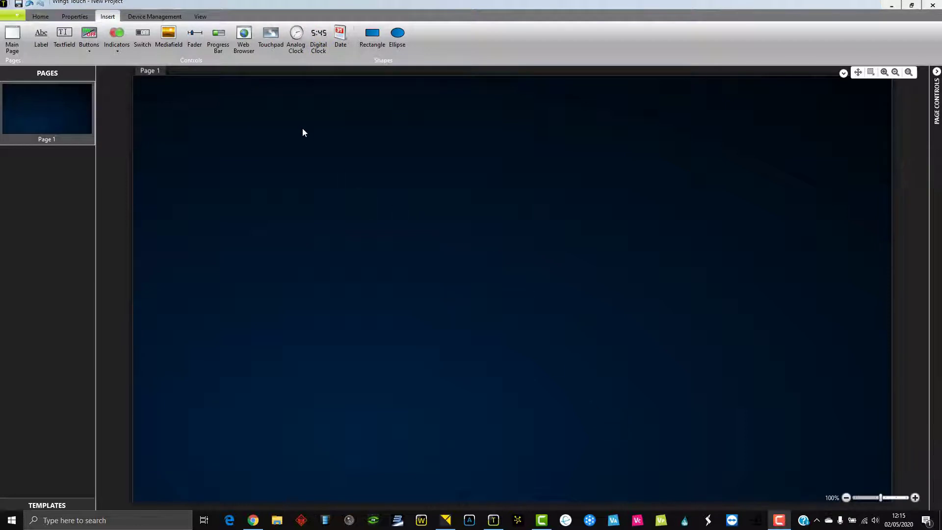
# Insert an analog clock and position it in the upper-right corner of Page 1.
pyautogui.click(295, 40)
pyautogui.moveTo(750, 118); pyautogui.dragTo(867, 239)
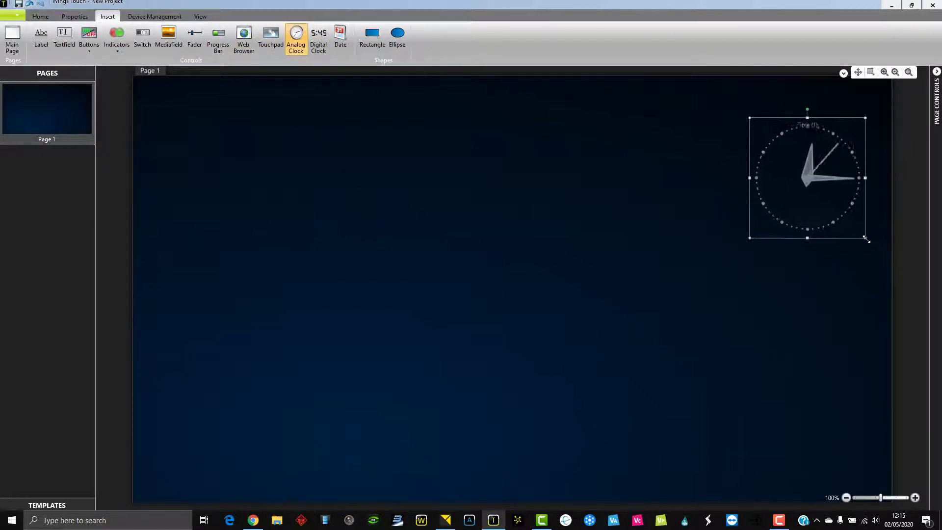
pyautogui.moveTo(810, 180); pyautogui.dragTo(824, 156)
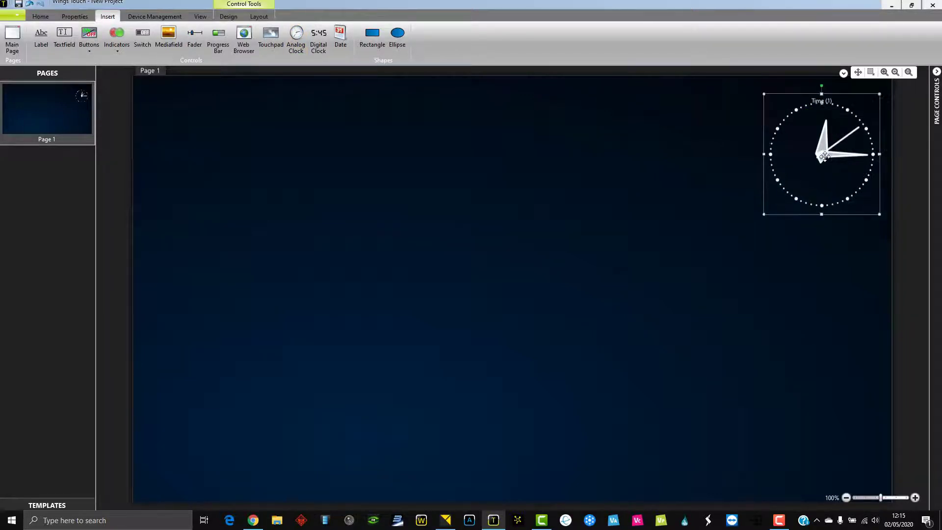
pyautogui.click(713, 254)
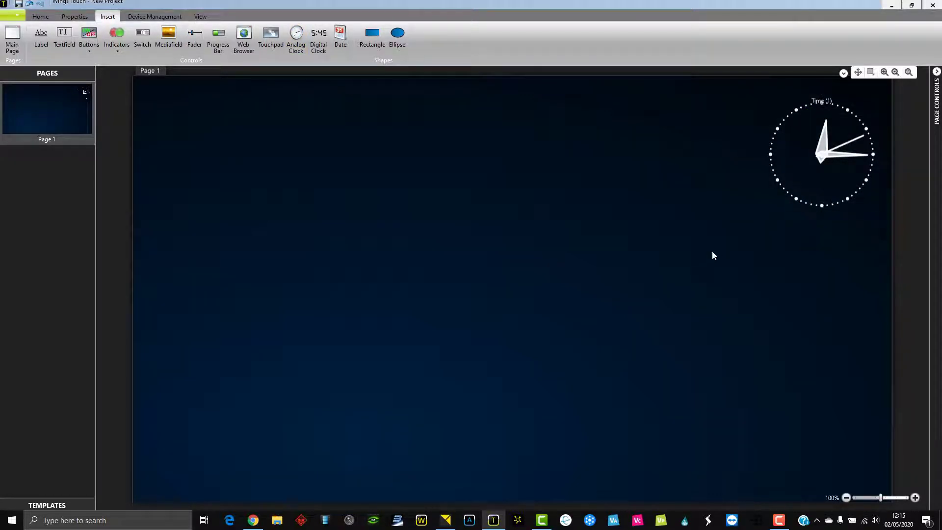
# Insert a rectangular toggle button in the upper-left area of Page 1 and shift it slightly inward.
pyautogui.click(90, 34)
pyautogui.click(169, 105)
pyautogui.moveTo(169, 105); pyautogui.dragTo(320, 200)
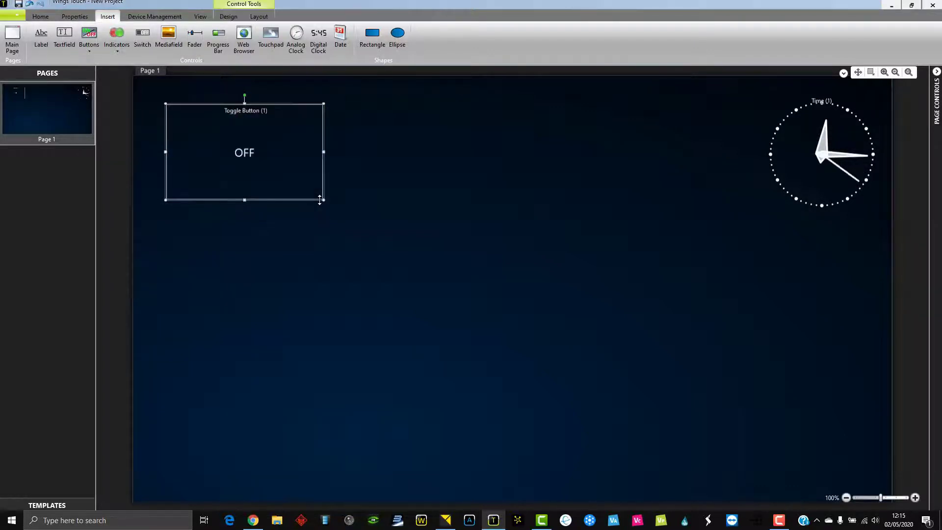
pyautogui.moveTo(267, 154); pyautogui.dragTo(287, 162)
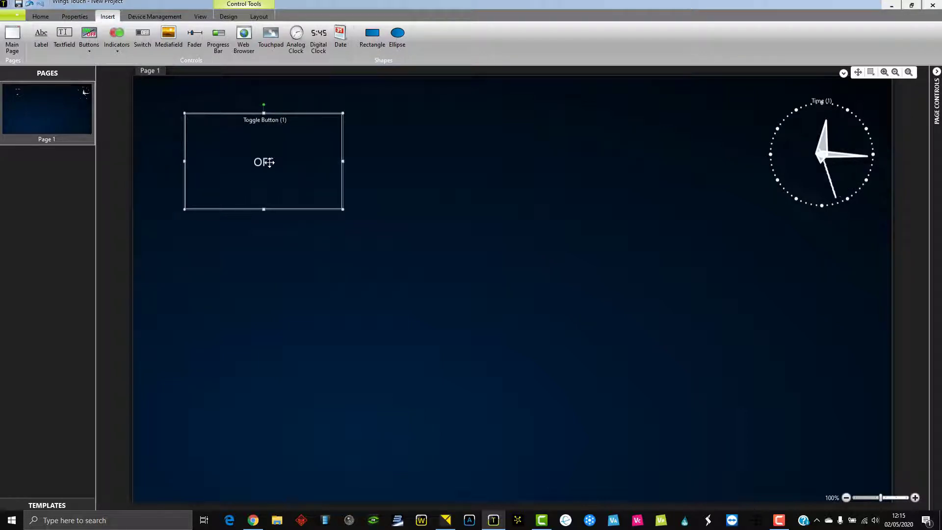
# Enable template editing for the toggle button and fill its Off state with the picture 1.png.
pyautogui.click(229, 18)
pyautogui.click(70, 39)
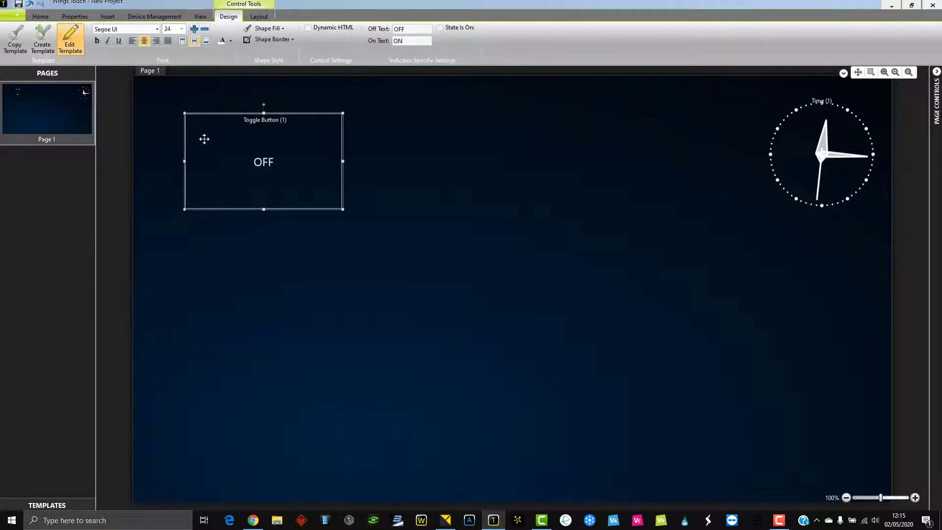
pyautogui.click(269, 28)
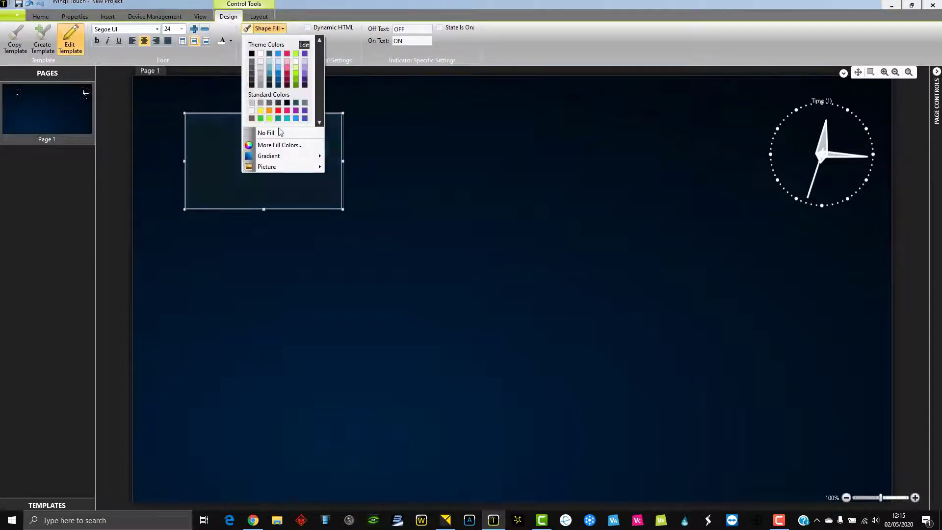
pyautogui.moveTo(290, 166)
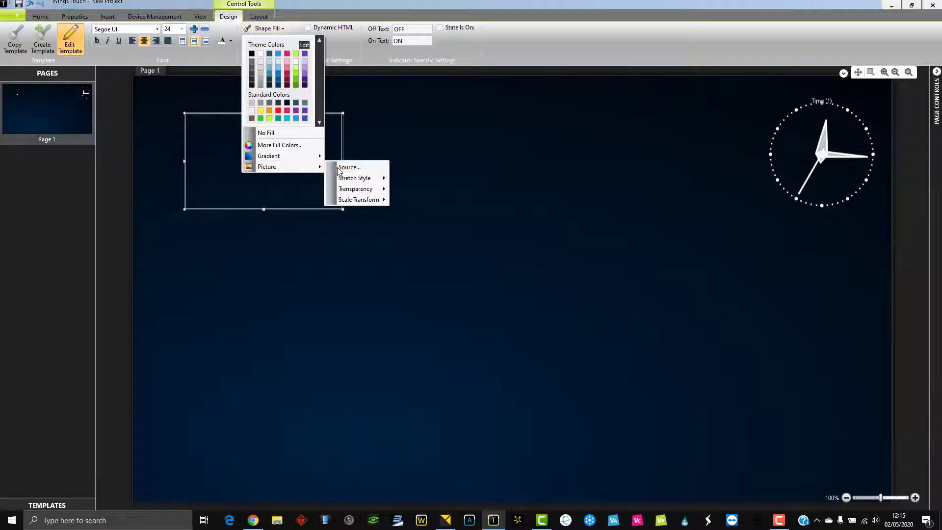
pyautogui.click(338, 167)
pyautogui.click(272, 78)
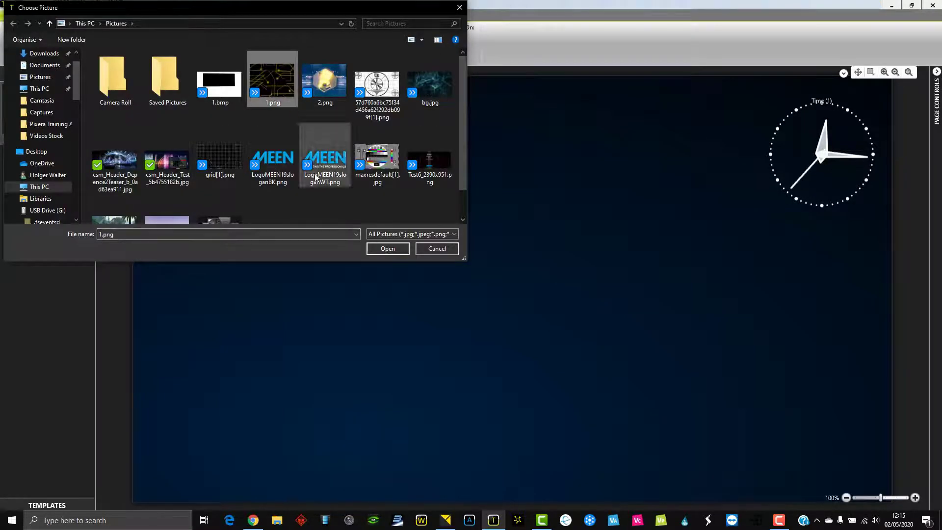
pyautogui.click(387, 249)
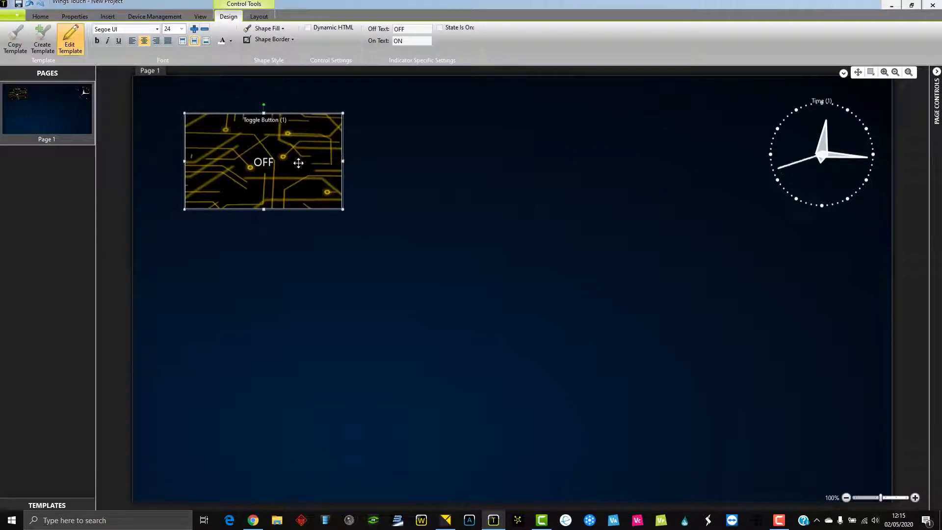
# Switch the toggle button to its On state and fill that state with the picture 1.png.
pyautogui.click(463, 28)
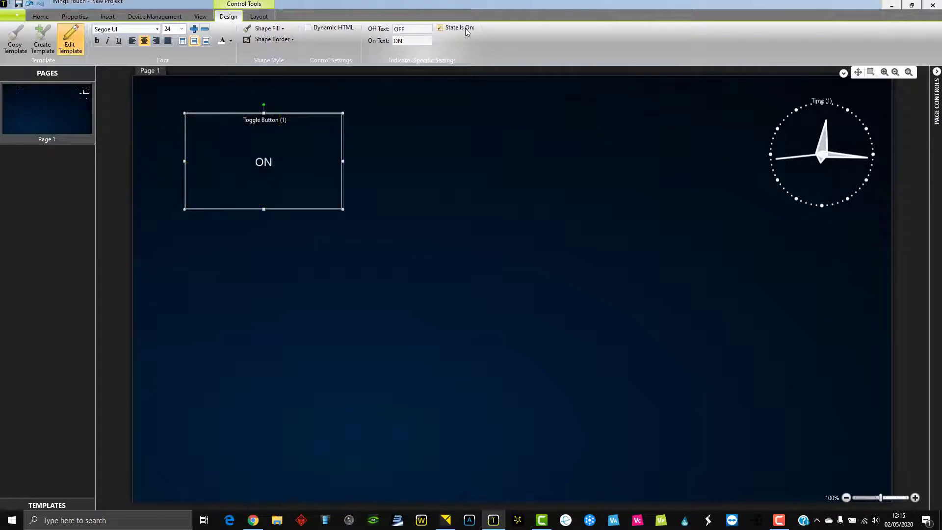
pyautogui.click(269, 28)
pyautogui.moveTo(275, 166)
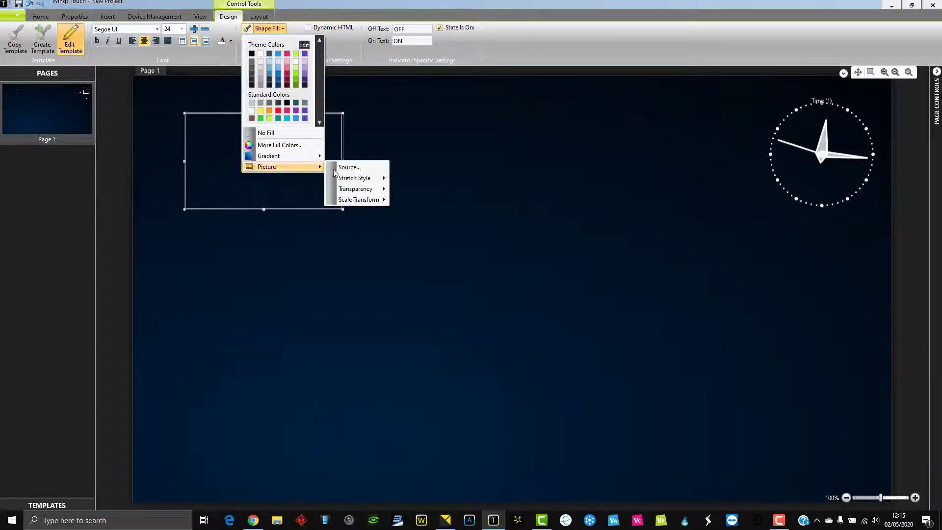
pyautogui.click(343, 166)
pyautogui.click(272, 82)
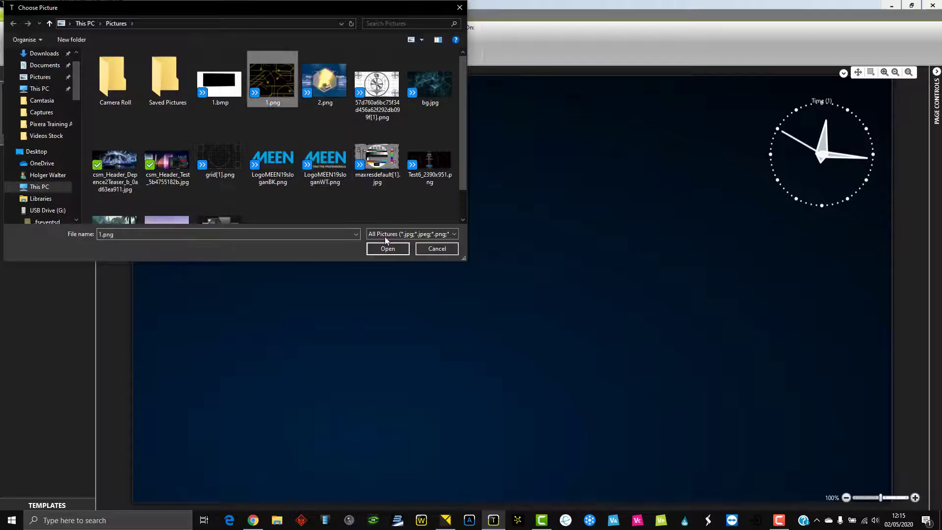
pyautogui.click(397, 247)
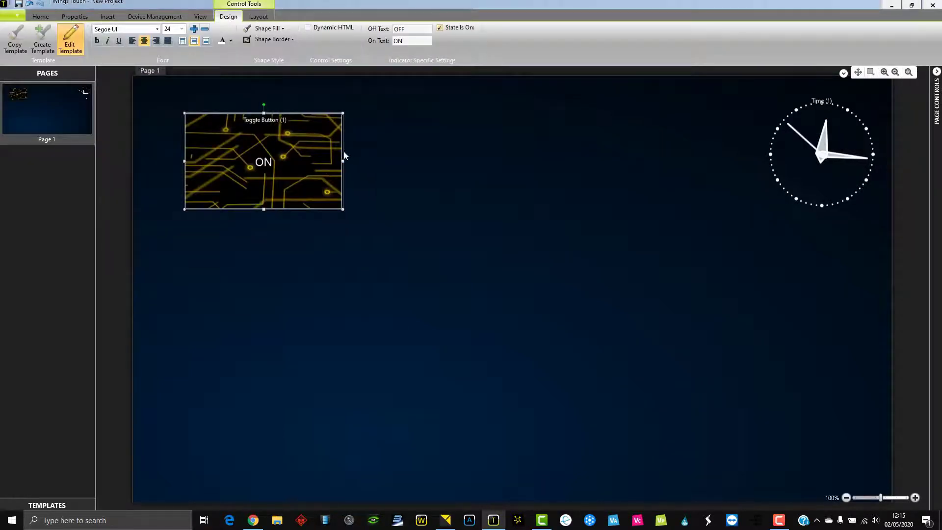
# Add a solid play-triangle vector graphic as the toggle button's overlay and apply it to all states.
pyautogui.rightClick(283, 158)
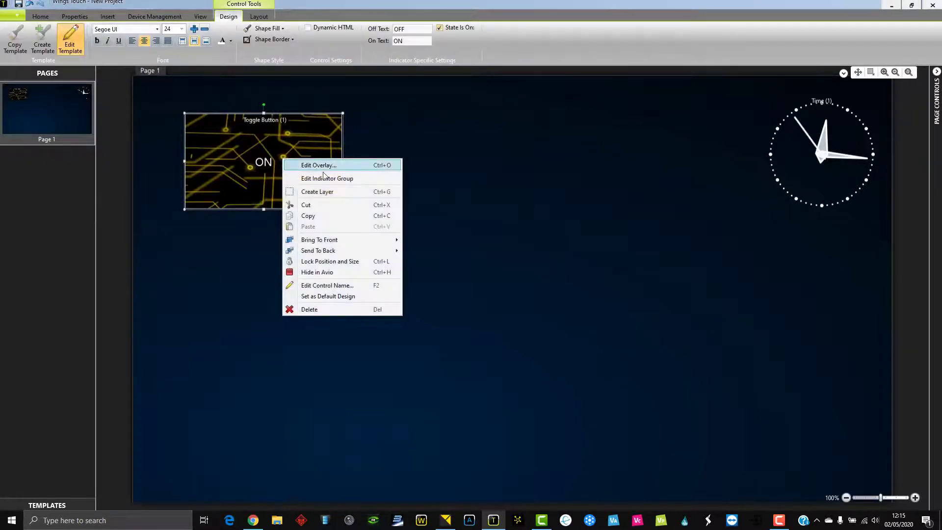
pyautogui.click(346, 166)
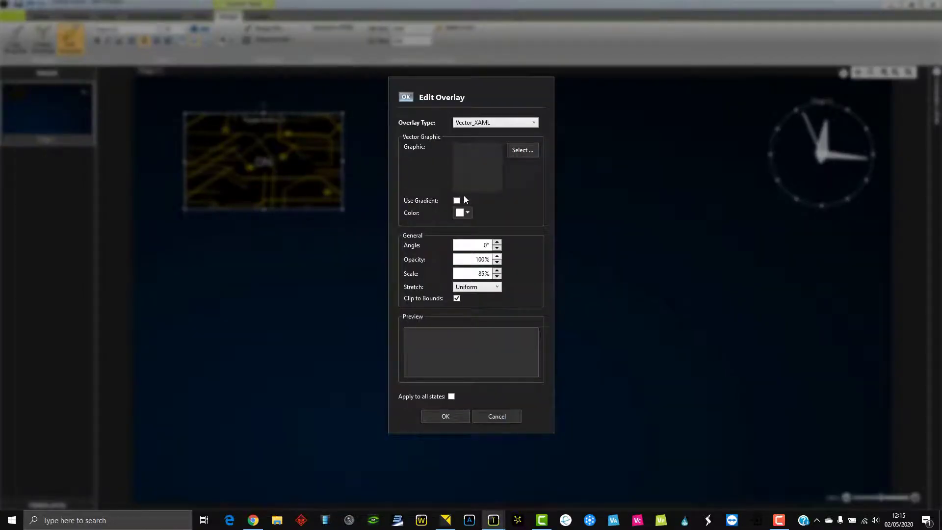
pyautogui.click(520, 150)
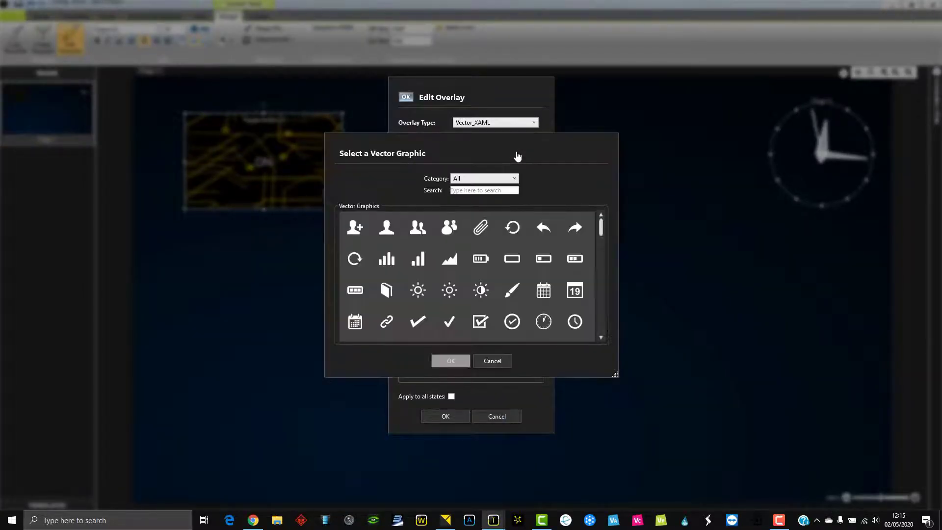
pyautogui.scroll(-3, 499, 263)
pyautogui.scroll(-10, 498, 263)
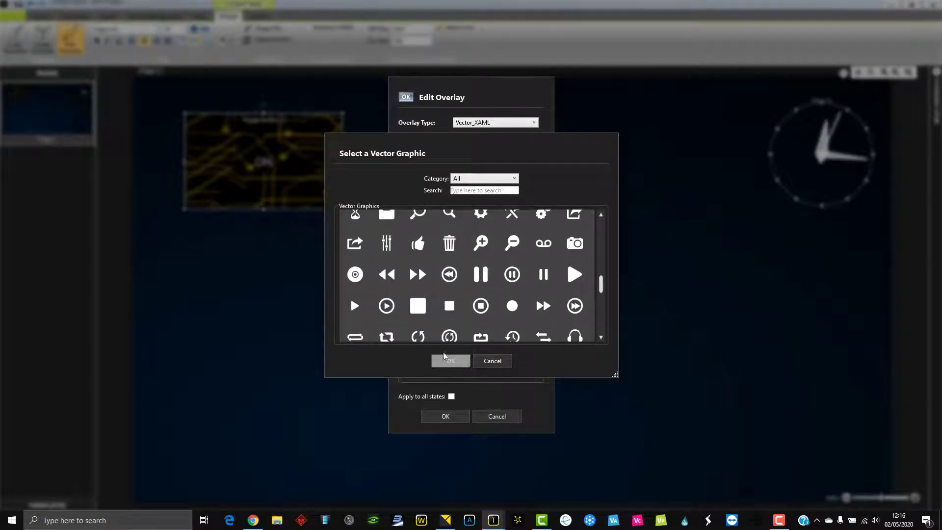
pyautogui.click(355, 306)
pyautogui.click(450, 361)
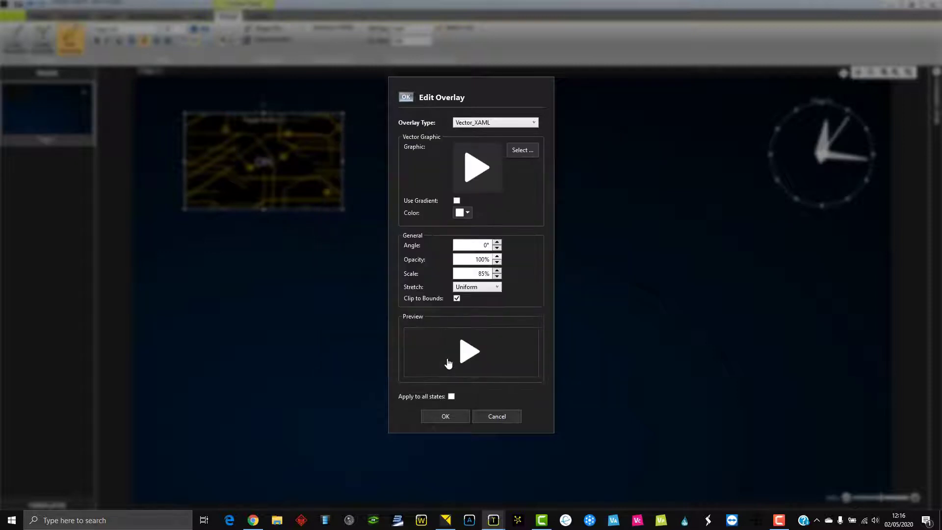
pyautogui.click(451, 397)
pyautogui.click(455, 420)
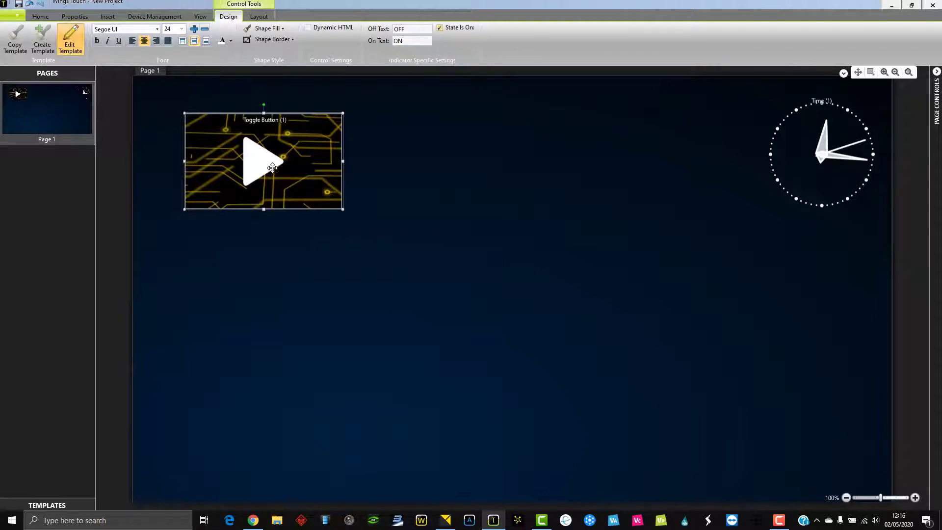
# Recolour the toggle button's On-state play-triangle overlay green without applying it to all states, and compare both states.
pyautogui.click(458, 30)
pyautogui.click(459, 30)
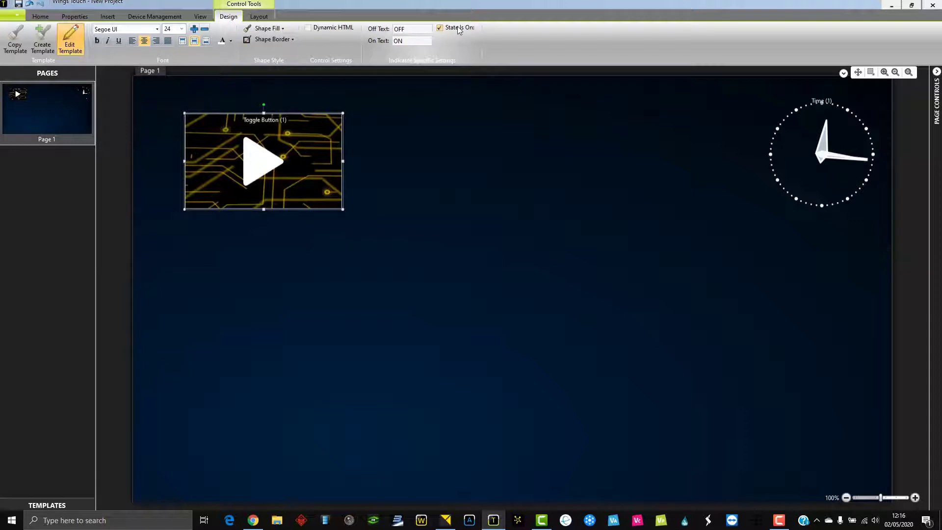
pyautogui.rightClick(265, 171)
pyautogui.click(278, 178)
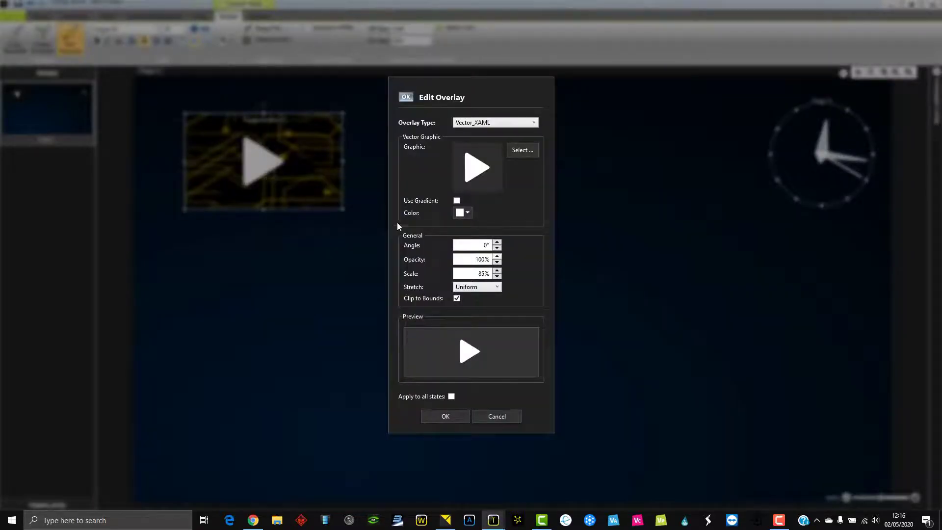
pyautogui.click(464, 212)
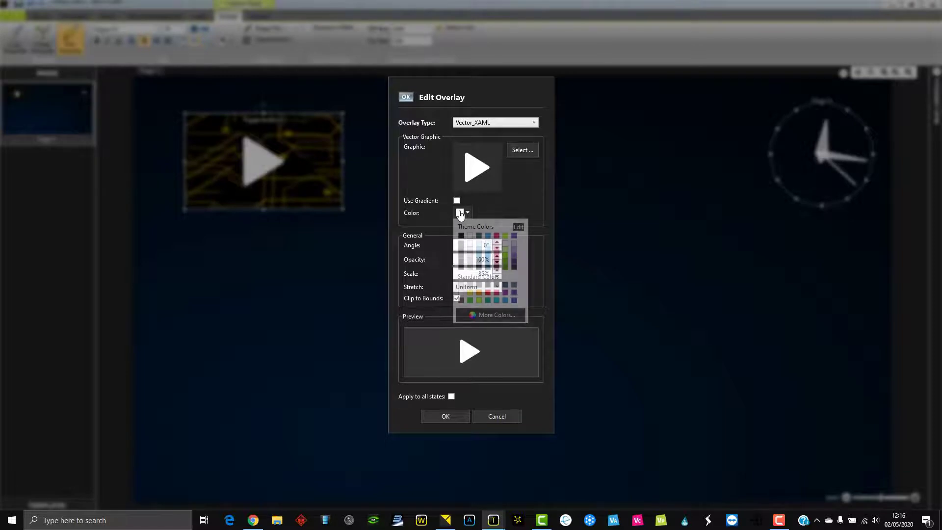
pyautogui.click(468, 300)
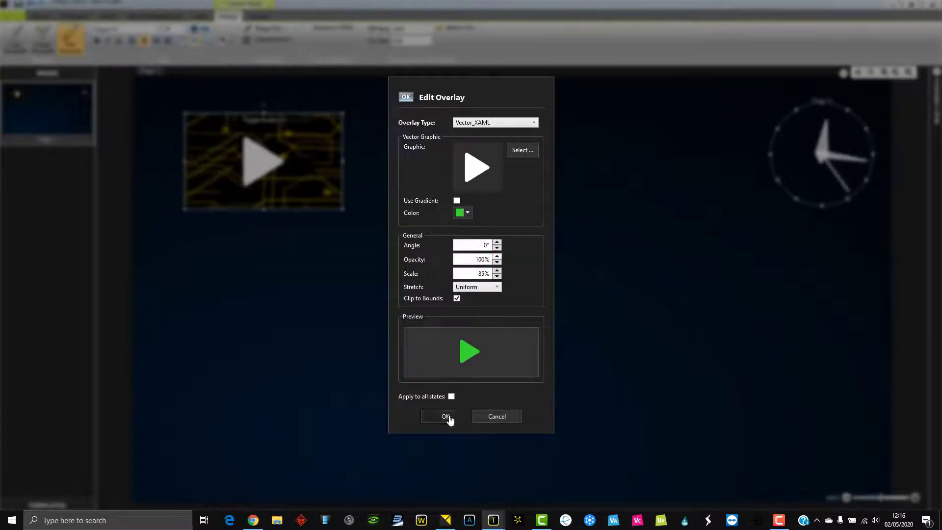
pyautogui.click(445, 416)
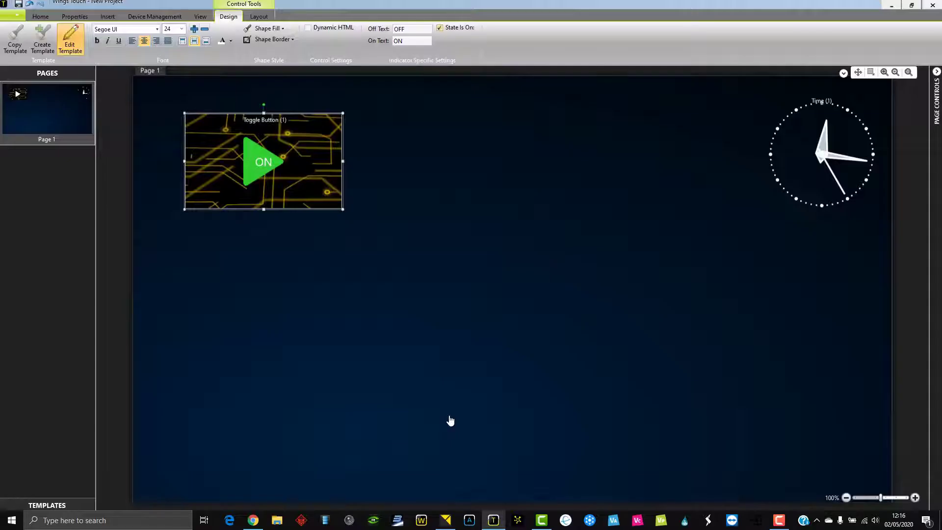
pyautogui.click(461, 28)
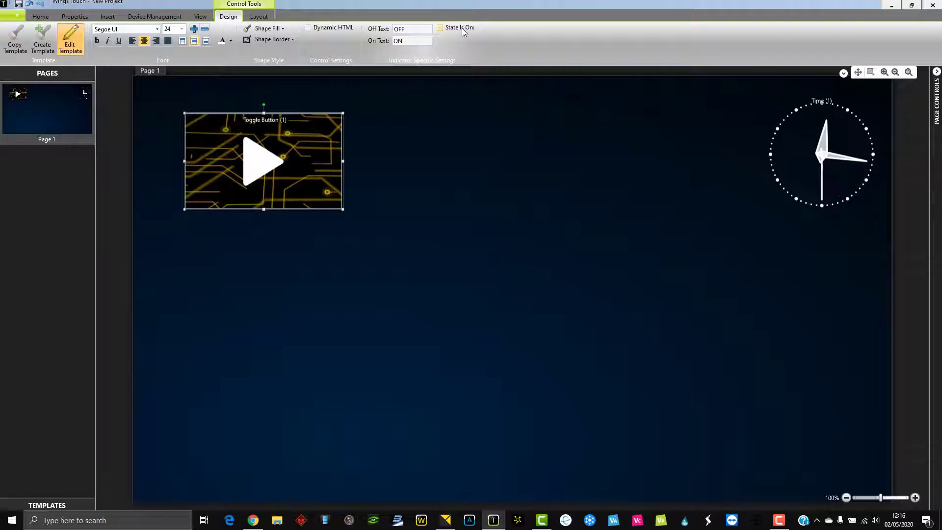
pyautogui.click(462, 29)
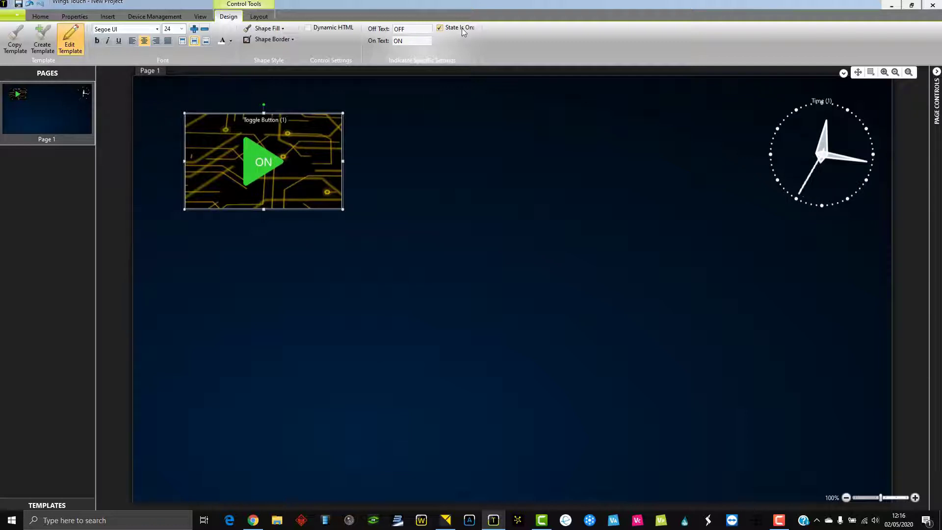
# Clear the toggle button's Off and On texts, switch it back to its Off state and deselect it.
pyautogui.moveTo(420, 28); pyautogui.dragTo(361, 30)
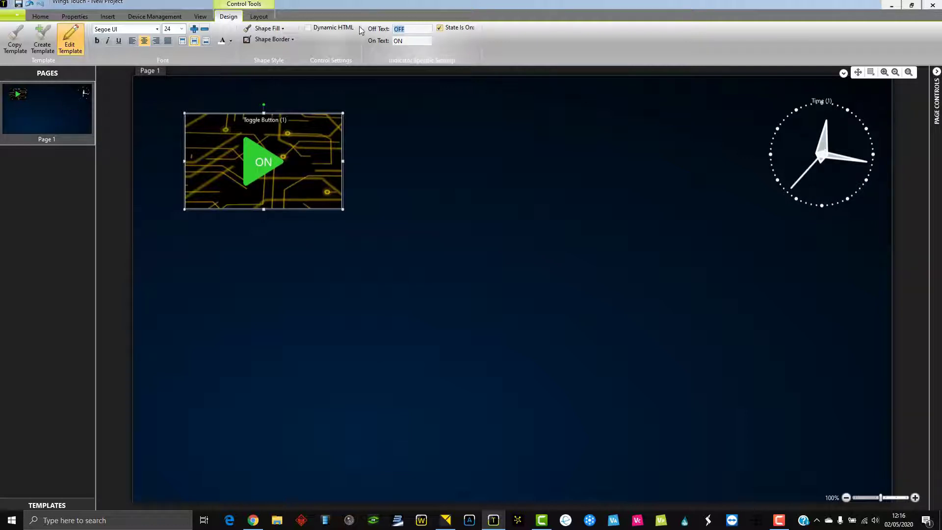
pyautogui.press('BackSpace')
pyautogui.click(406, 41)
pyautogui.press('BackSpace')
pyautogui.press('BackSpace')
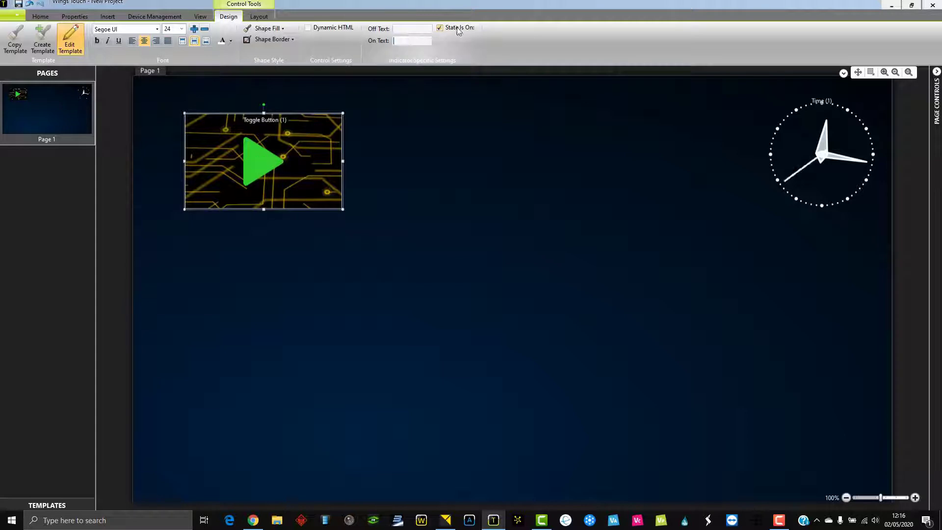
pyautogui.click(457, 30)
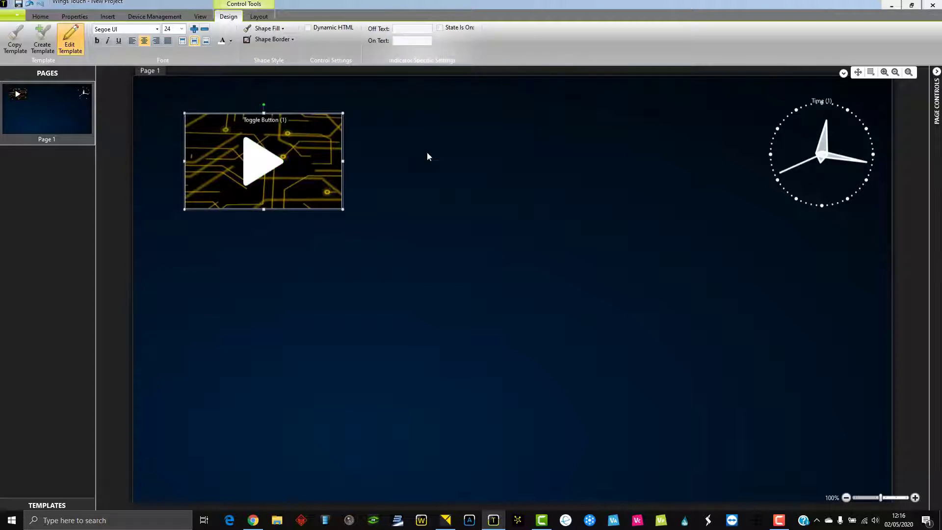
pyautogui.click(348, 255)
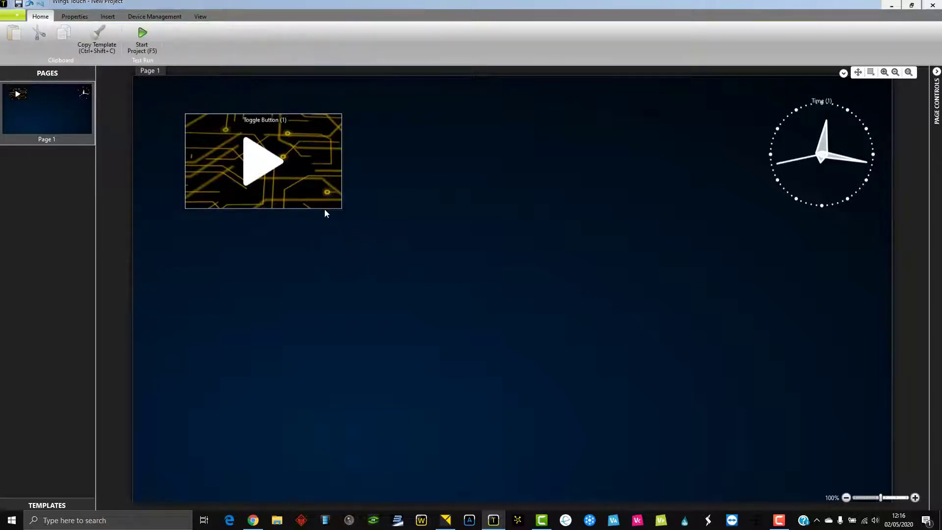
# Rename the toggle button control as Clip1.
pyautogui.rightClick(318, 189)
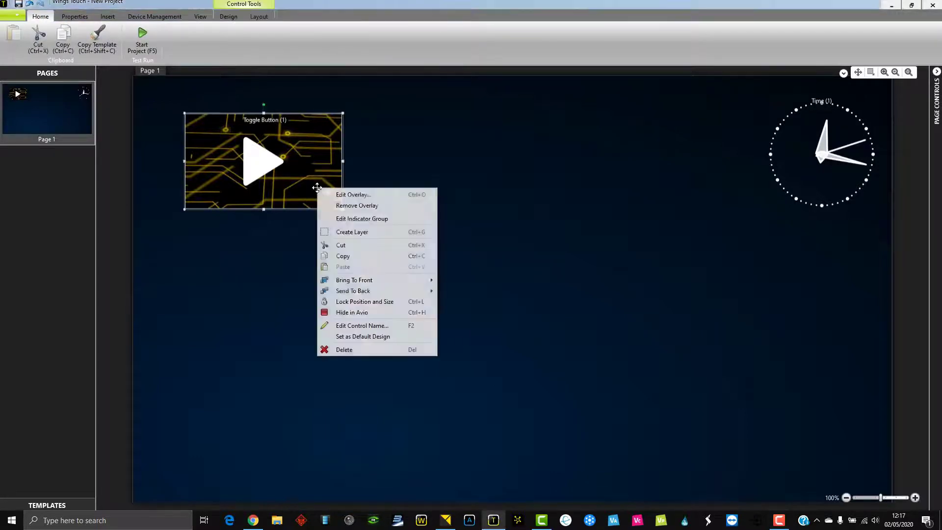
pyautogui.click(362, 325)
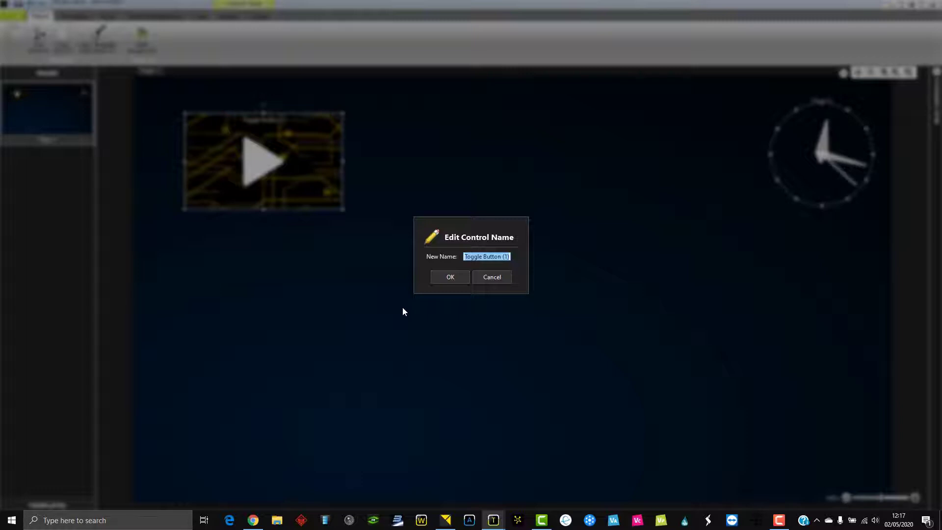
pyautogui.write('Clip1')
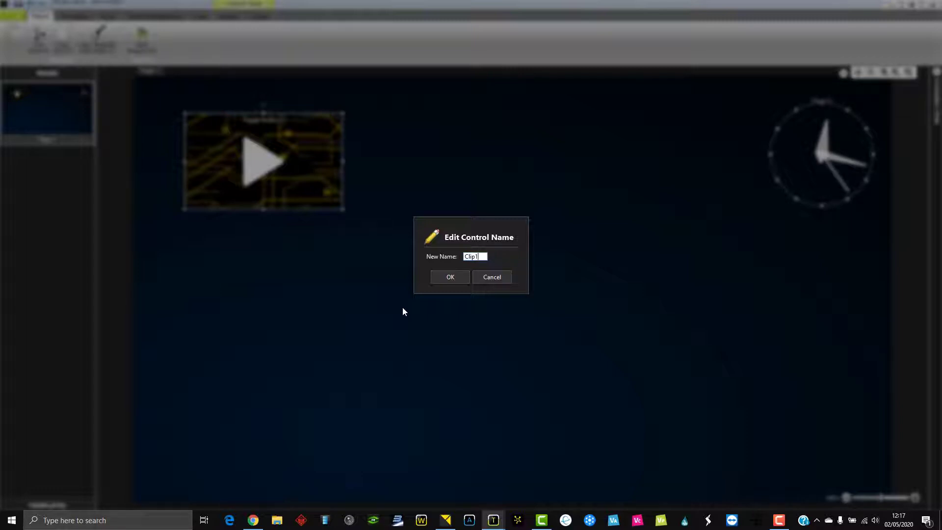
pyautogui.click(450, 278)
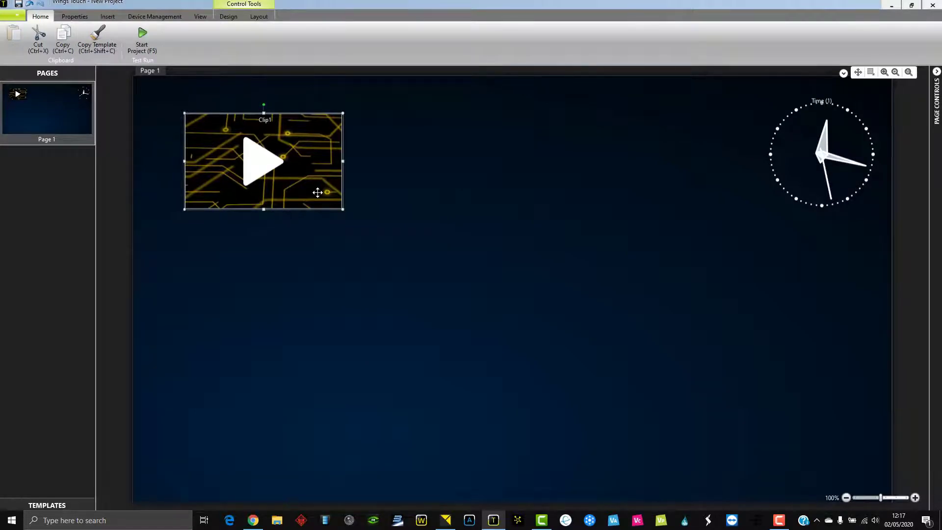
# Duplicate the Clip1 toggle button and place the copy beside it on the right, aligned in the same row.
pyautogui.hotkey('ctrl', 'v')
pyautogui.moveTo(332, 196); pyautogui.dragTo(513, 186)
pyautogui.click(485, 234)
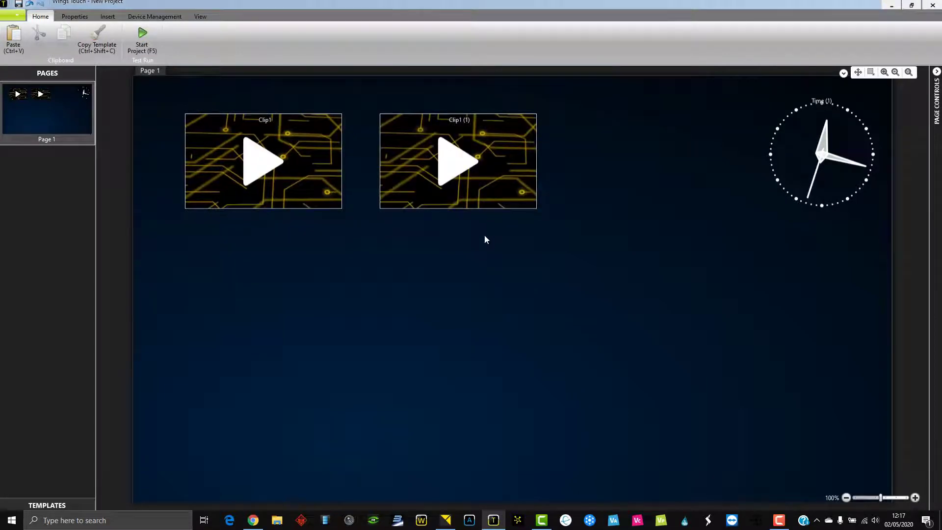
# Create a separate template for the copied toggle button and fill its Off state with the picture 2.png.
pyautogui.click(484, 194)
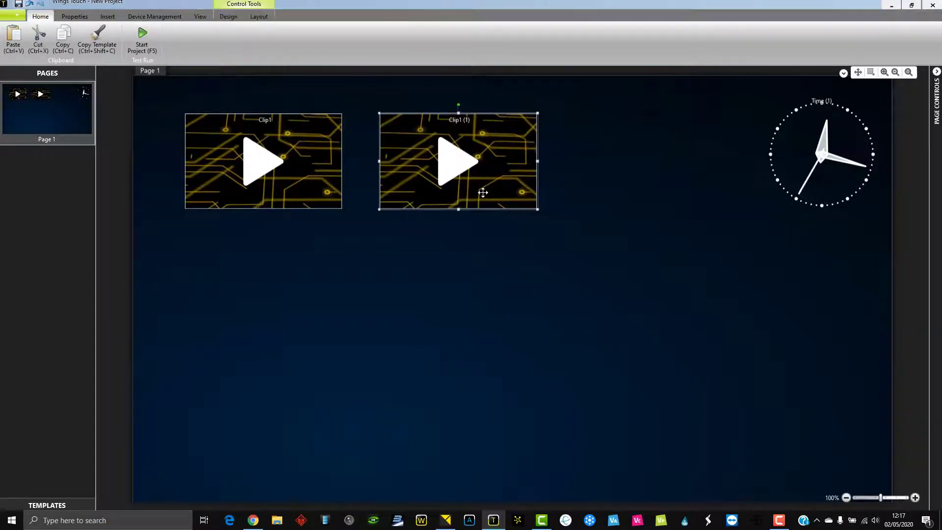
pyautogui.click(228, 16)
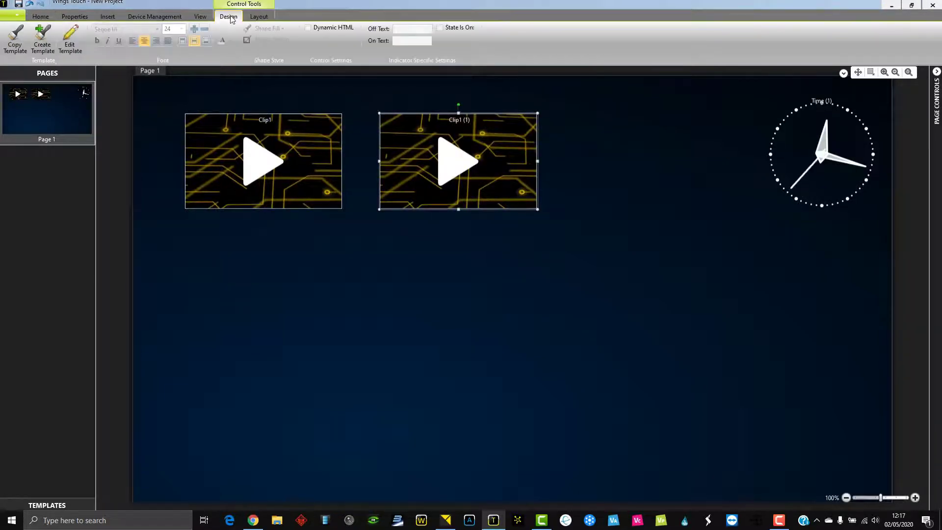
pyautogui.click(40, 42)
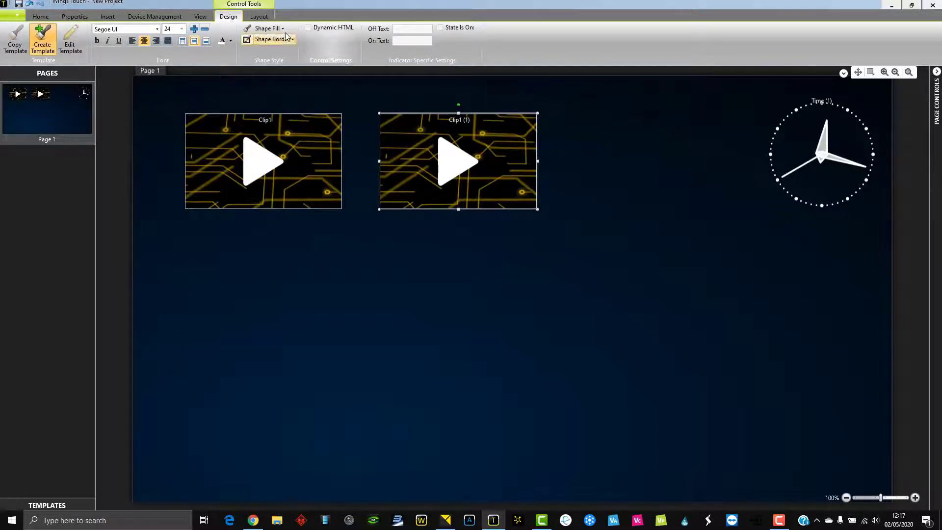
pyautogui.click(269, 28)
pyautogui.moveTo(294, 167)
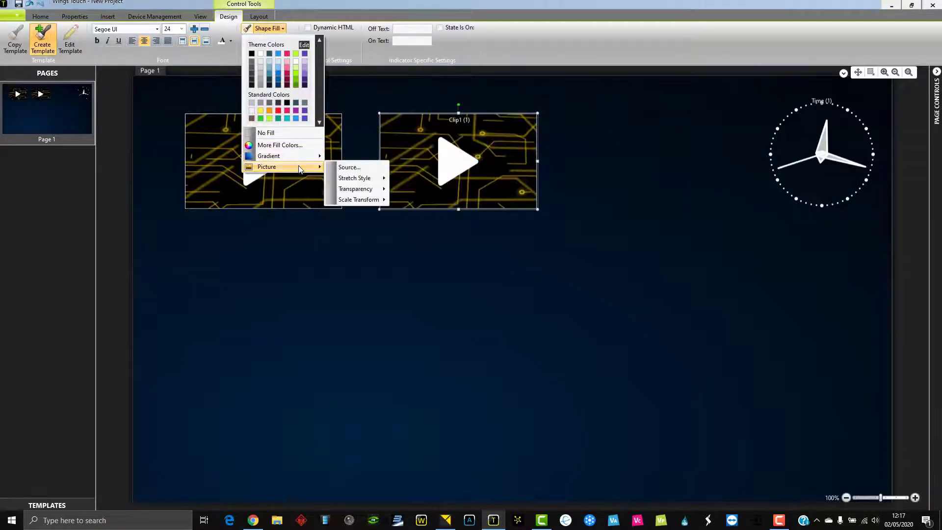
pyautogui.click(345, 167)
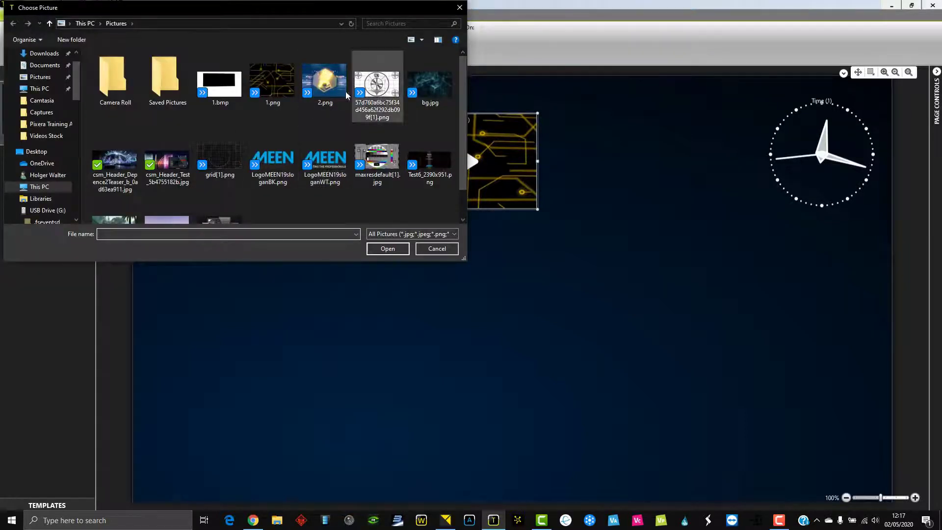
pyautogui.click(324, 82)
pyautogui.click(393, 251)
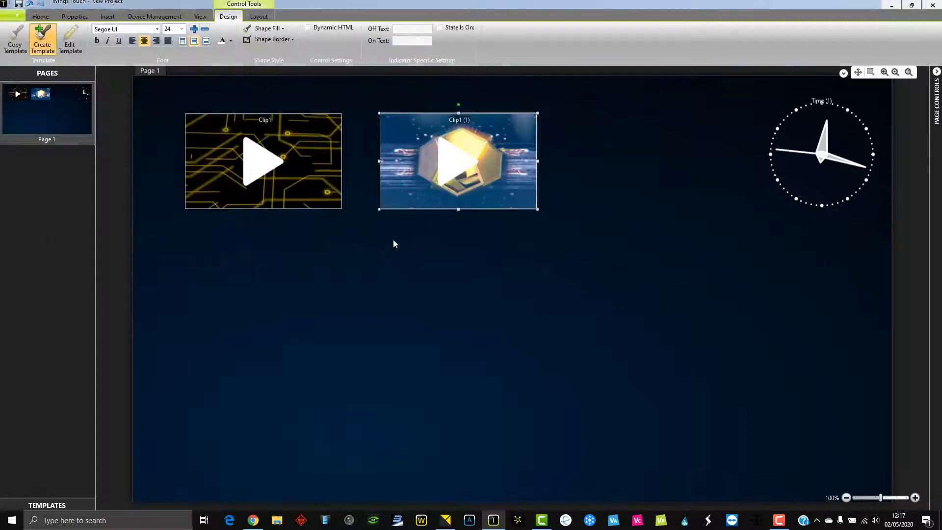
# Fill the copied button's On state with the picture 2.png and return the button to its Off state.
pyautogui.click(464, 28)
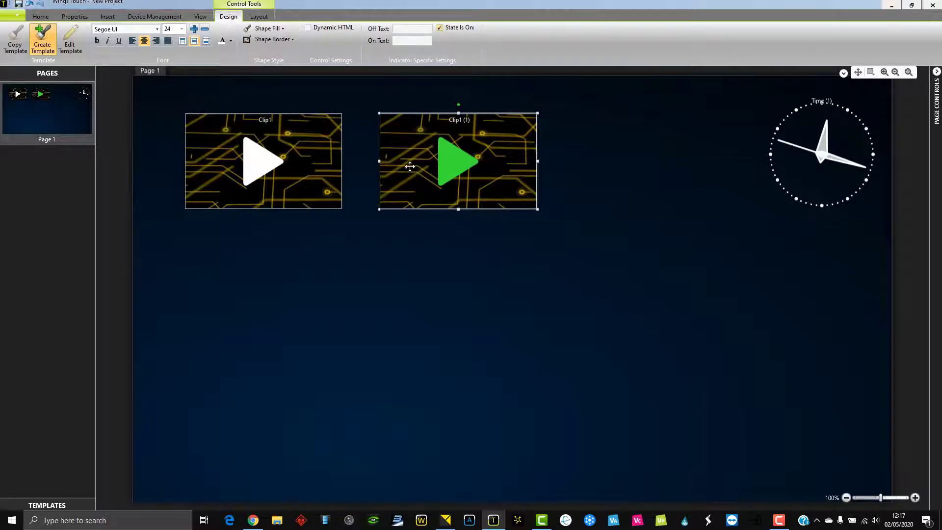
pyautogui.click(270, 28)
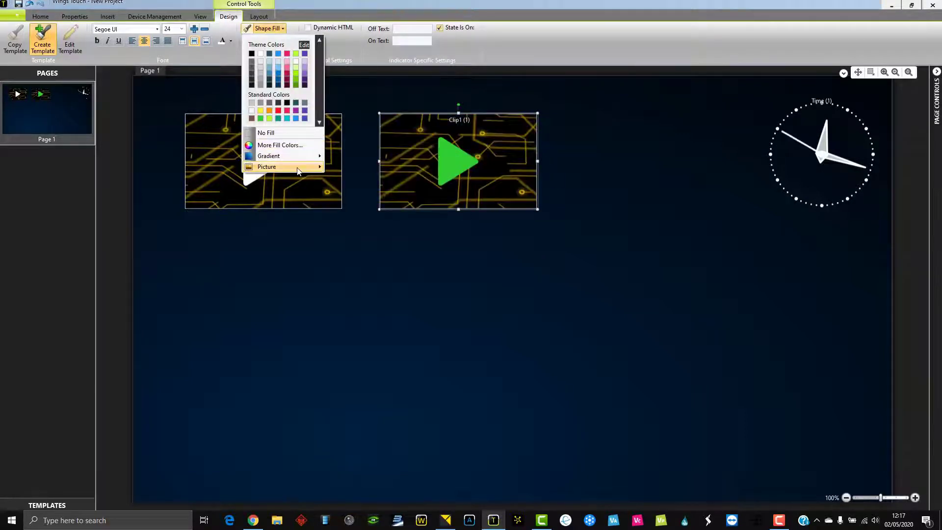
pyautogui.moveTo(298, 170)
pyautogui.click(344, 167)
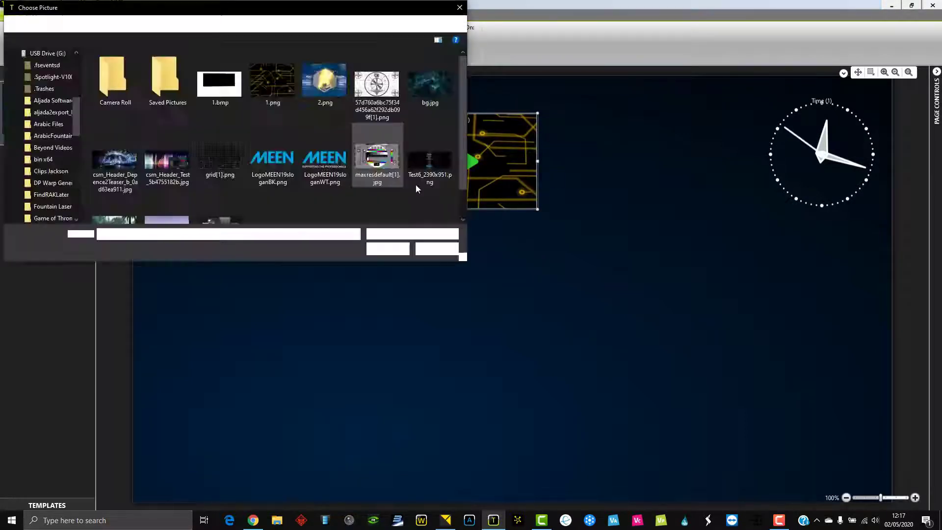
pyautogui.click(309, 89)
pyautogui.click(387, 249)
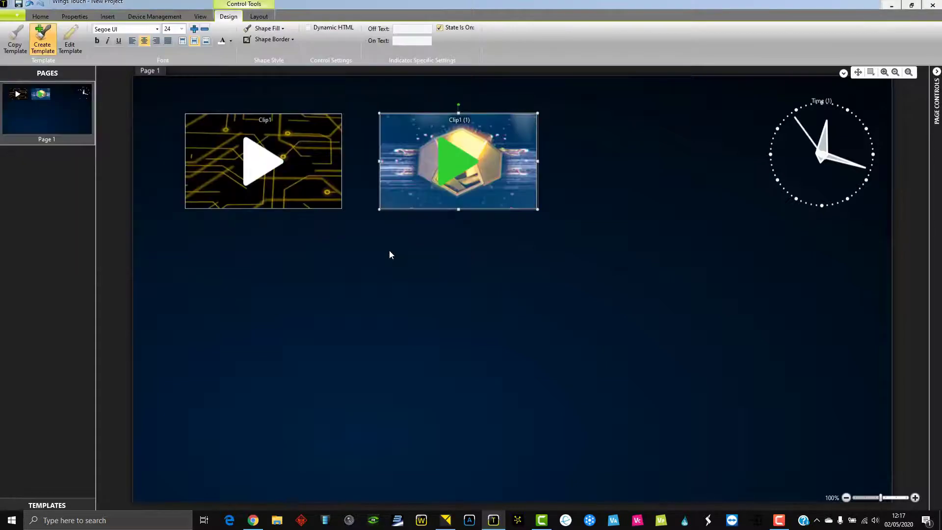
pyautogui.click(461, 28)
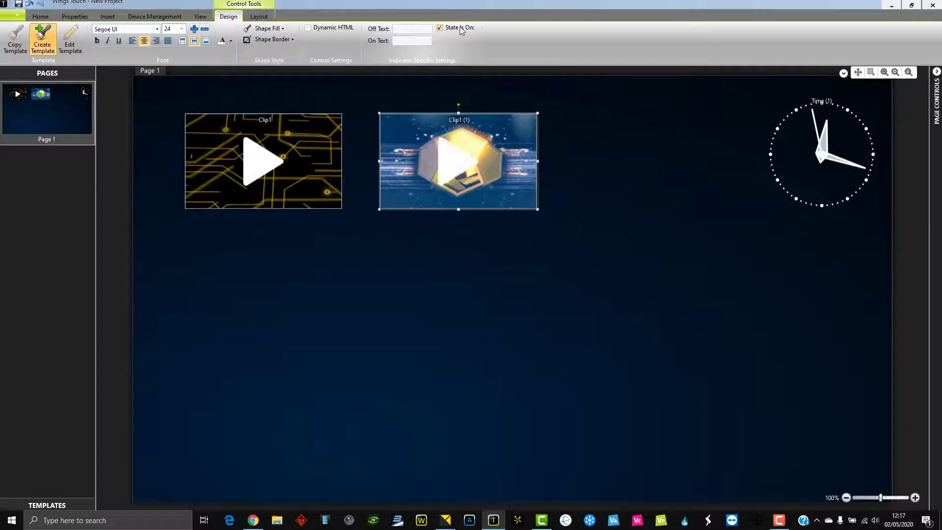
# Rename the copied toggle button control as Clip2.
pyautogui.rightClick(471, 171)
pyautogui.click(539, 309)
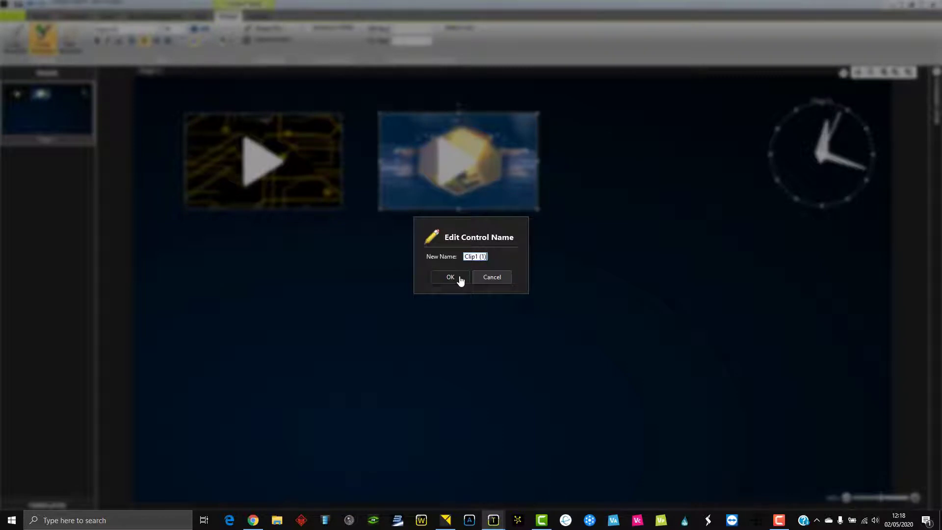
pyautogui.press('BackSpace')
pyautogui.press('BackSpace')
pyautogui.press('BackSpace')
pyautogui.click(461, 280)
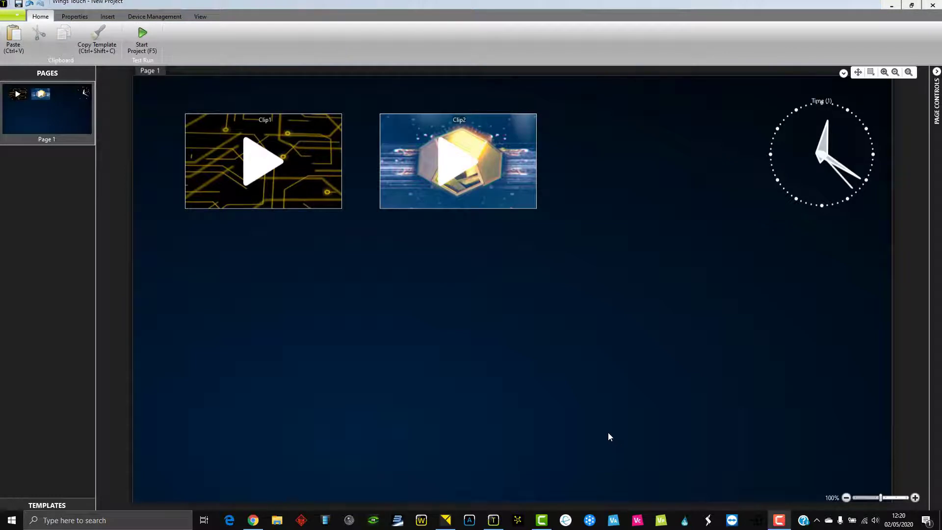
# Insert a rectangular standard button between Clip2 and the clock, and shift it into line with the clip buttons.
pyautogui.click(111, 20)
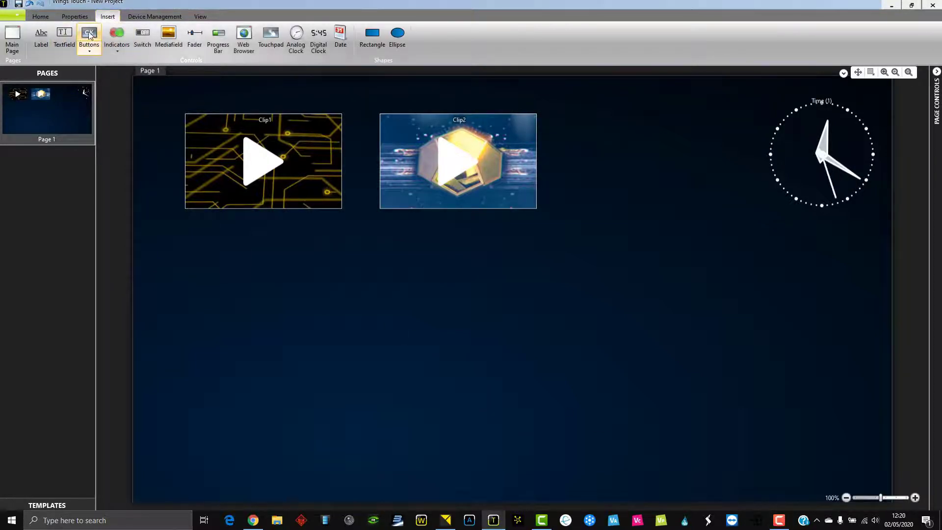
pyautogui.moveTo(565, 131); pyautogui.dragTo(681, 215)
pyautogui.moveTo(631, 181); pyautogui.dragTo(650, 171)
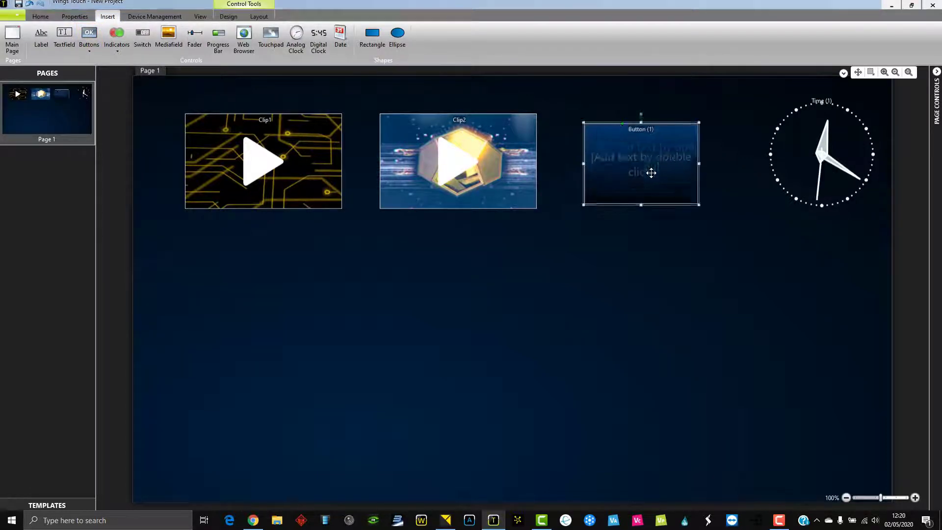
# Create a separate template for the new standard button and choose the large solid stop square as its vector overlay graphic.
pyautogui.click(228, 17)
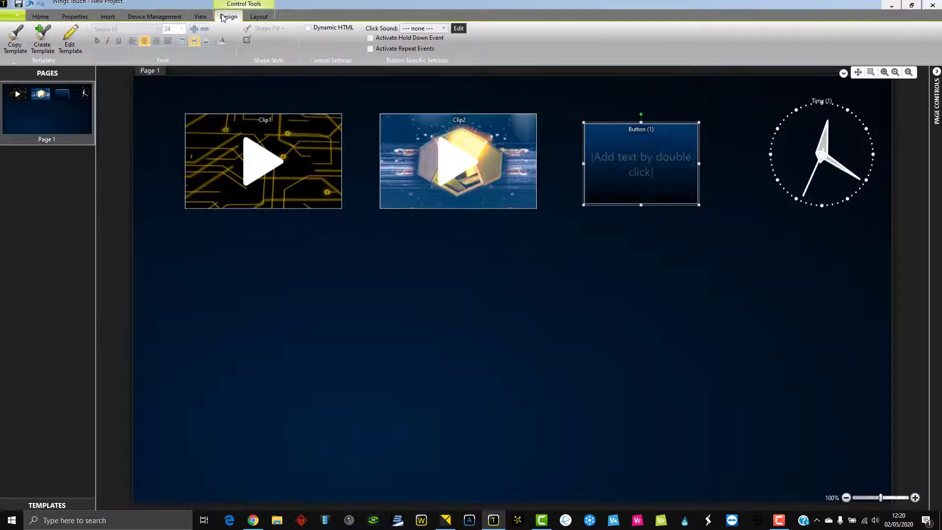
pyautogui.click(43, 46)
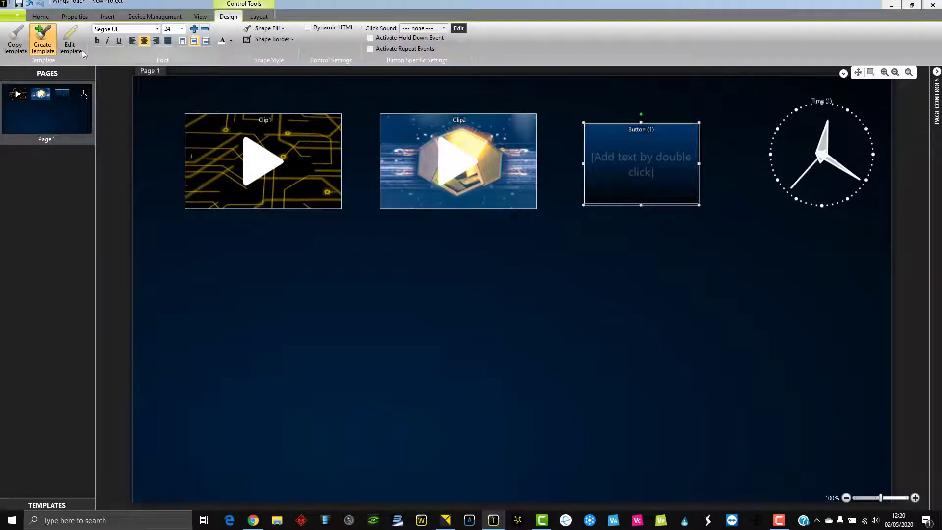
pyautogui.rightClick(657, 160)
pyautogui.click(699, 181)
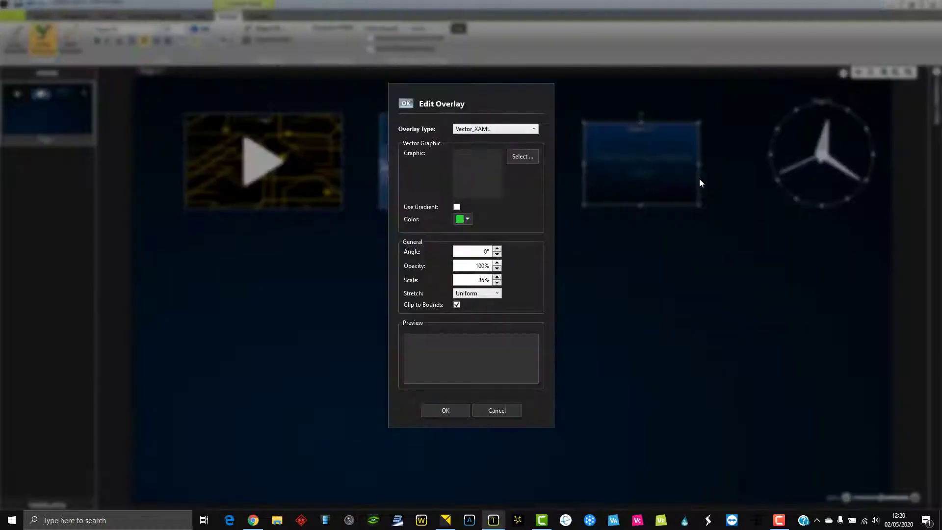
pyautogui.click(523, 163)
pyautogui.scroll(-10, 464, 288)
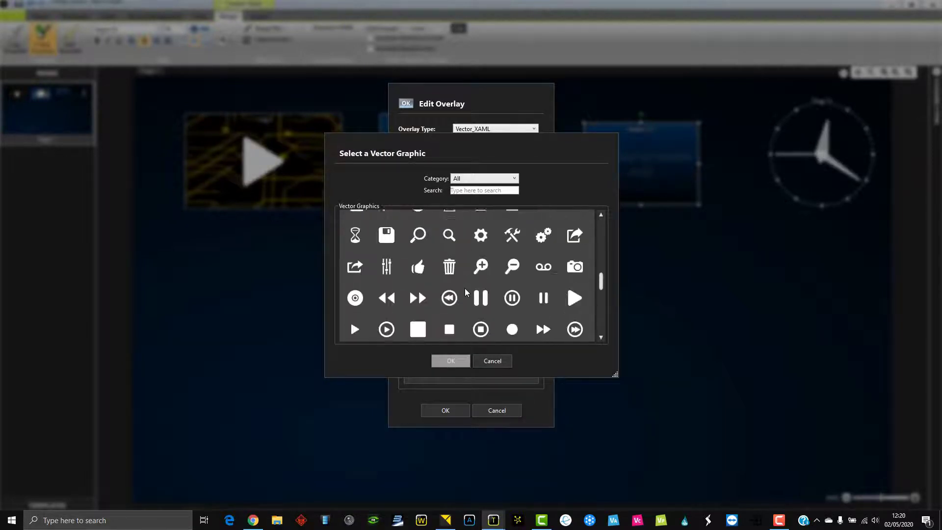
pyautogui.scroll(-2, 465, 288)
pyautogui.click(418, 285)
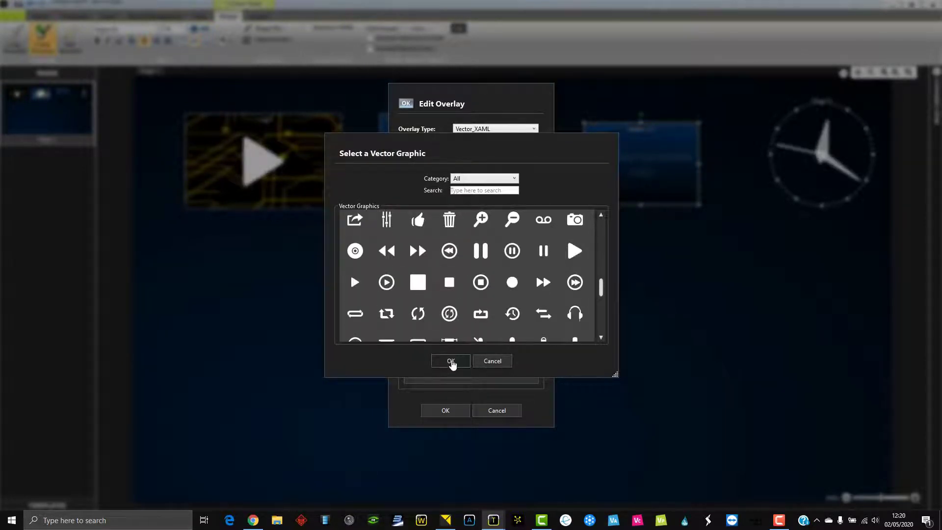
pyautogui.click(451, 362)
# Colour the button's square overlay grey and apply the overlay.
pyautogui.click(462, 220)
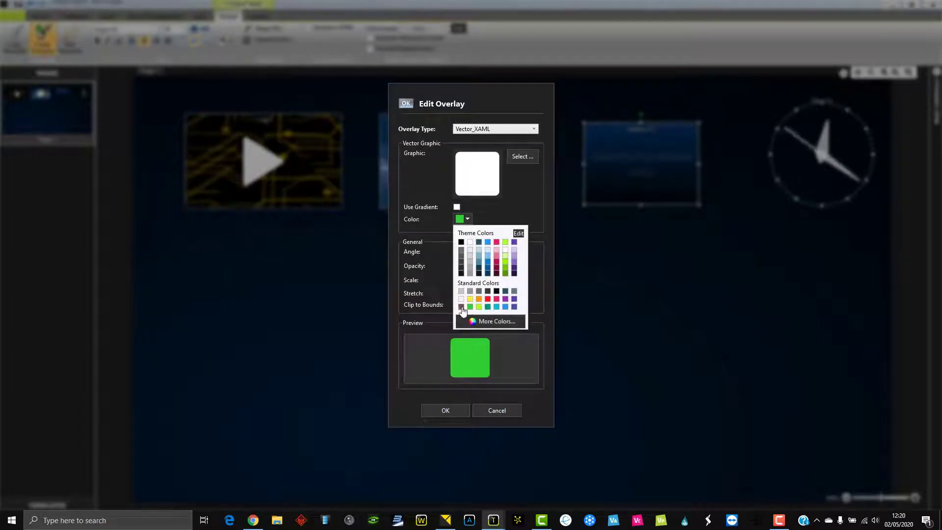
pyautogui.click(478, 293)
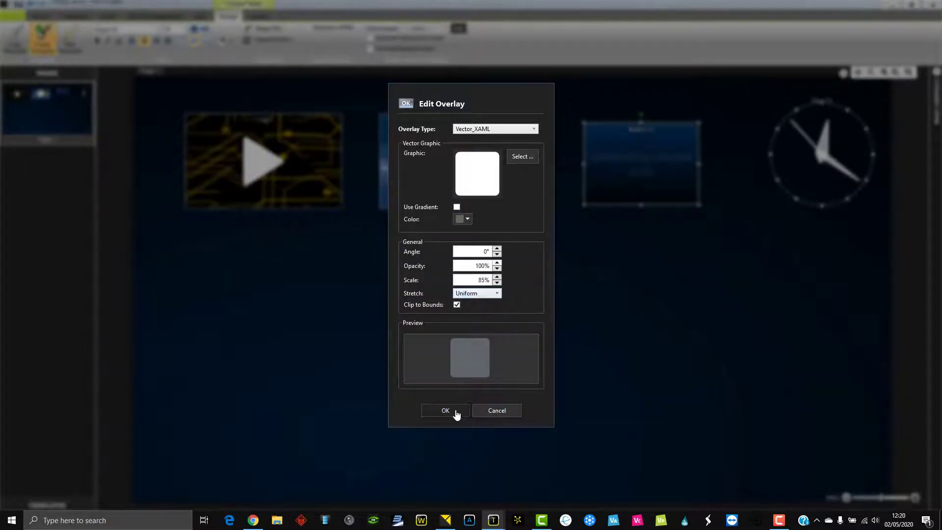
pyautogui.click(445, 410)
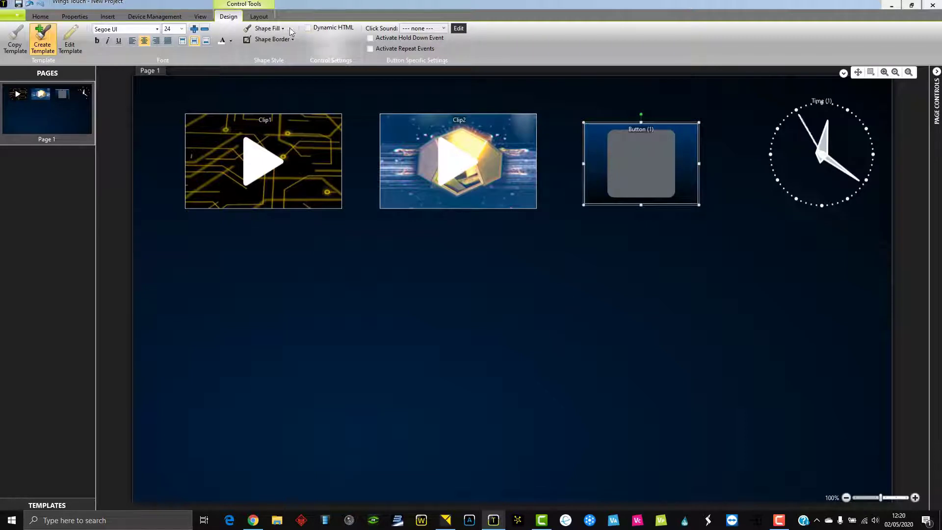
# Remove the shape fill and the border from the button with the grey square overlay.
pyautogui.click(271, 28)
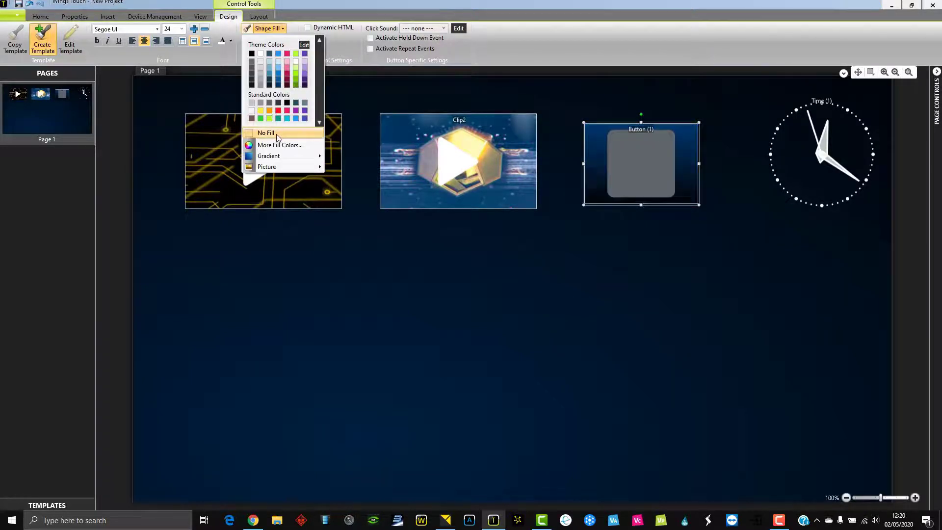
pyautogui.click(275, 136)
pyautogui.click(279, 40)
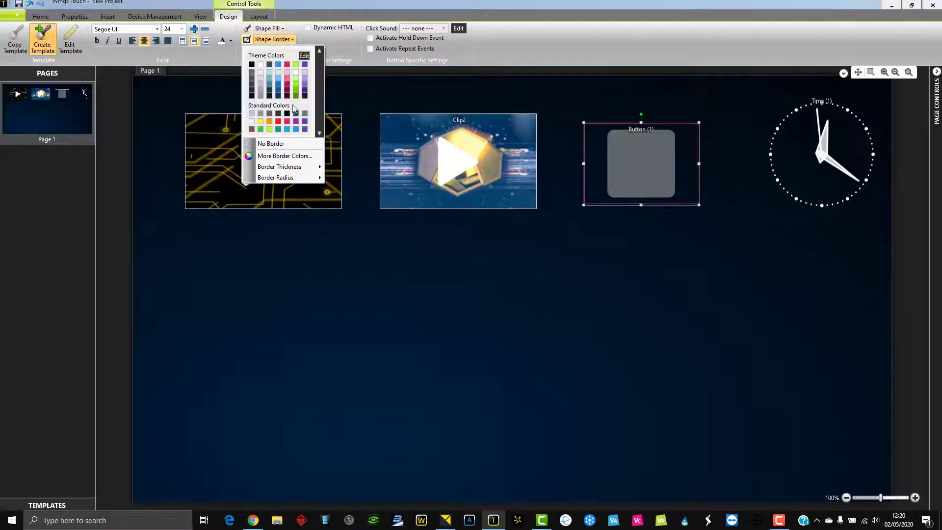
pyautogui.click(271, 143)
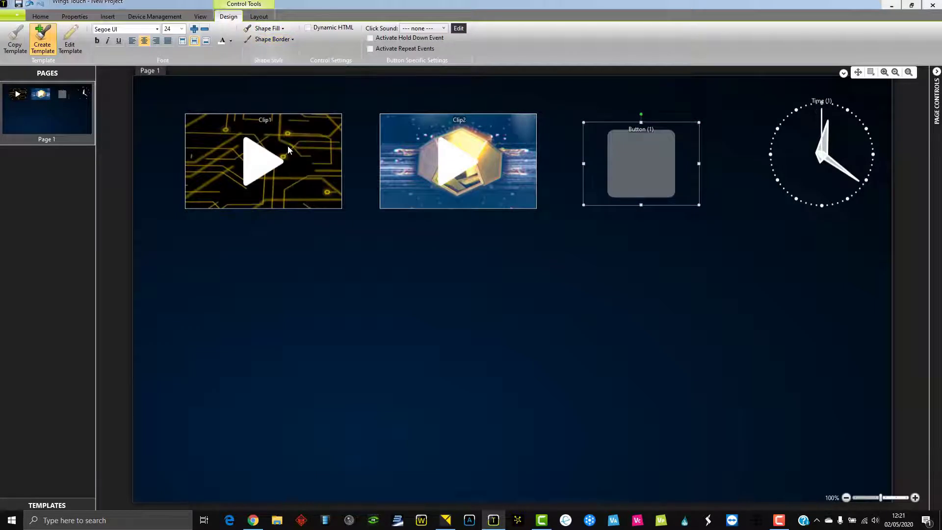
pyautogui.click(638, 282)
# Rename the grey square button control as Stop.
pyautogui.click(641, 170)
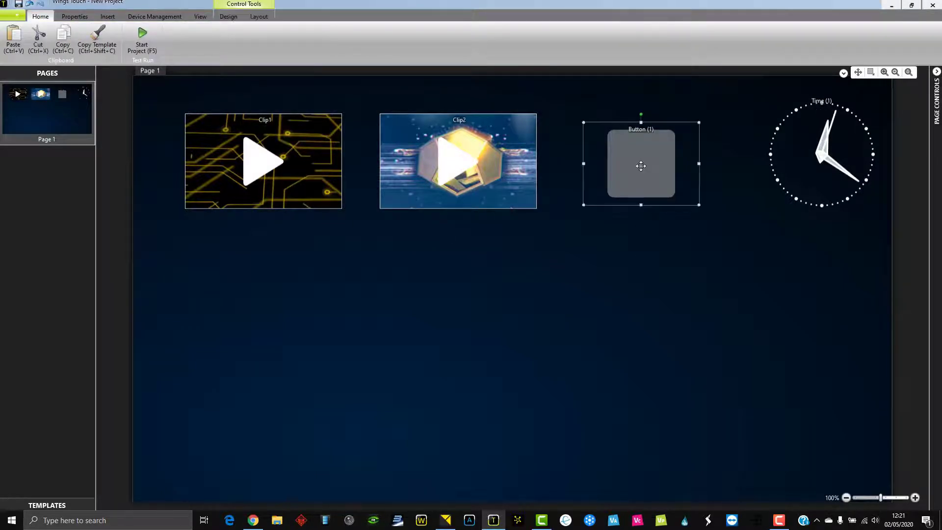
pyautogui.rightClick(641, 170)
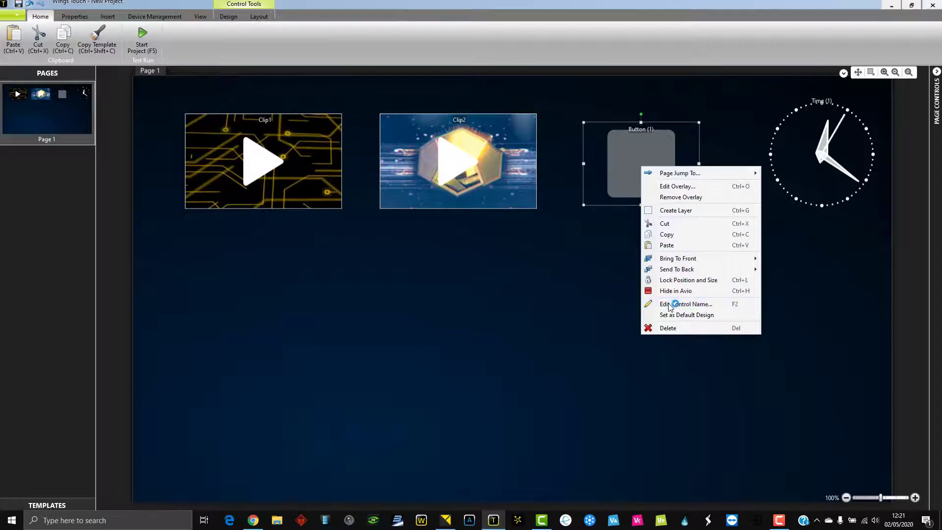
pyautogui.click(670, 305)
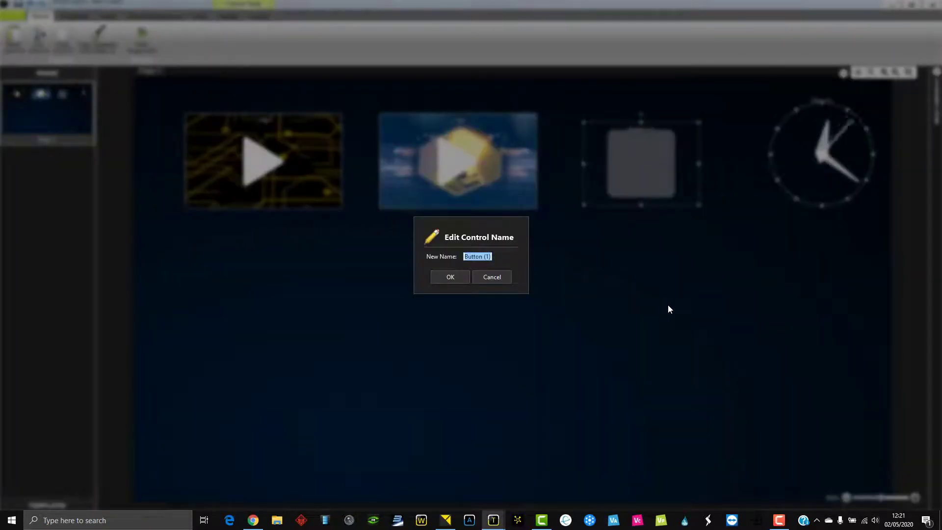
pyautogui.write('Stop')
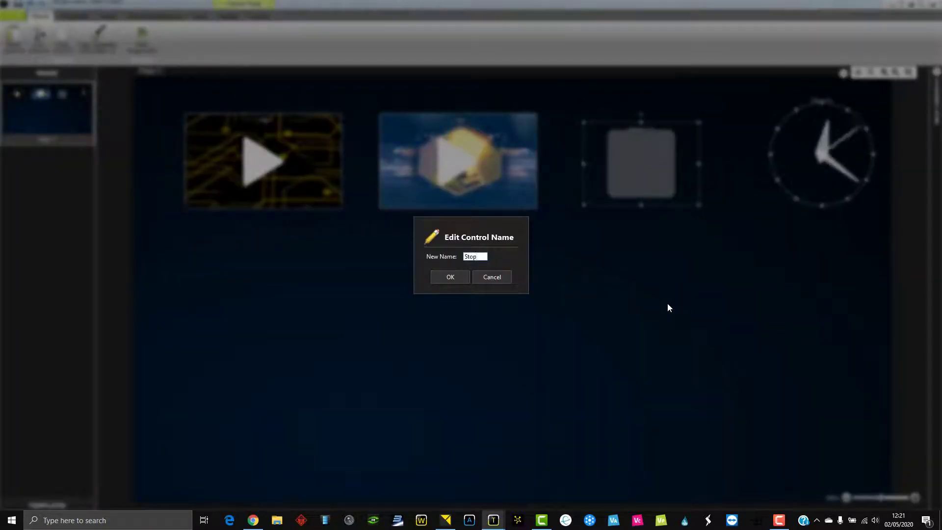
pyautogui.click(451, 277)
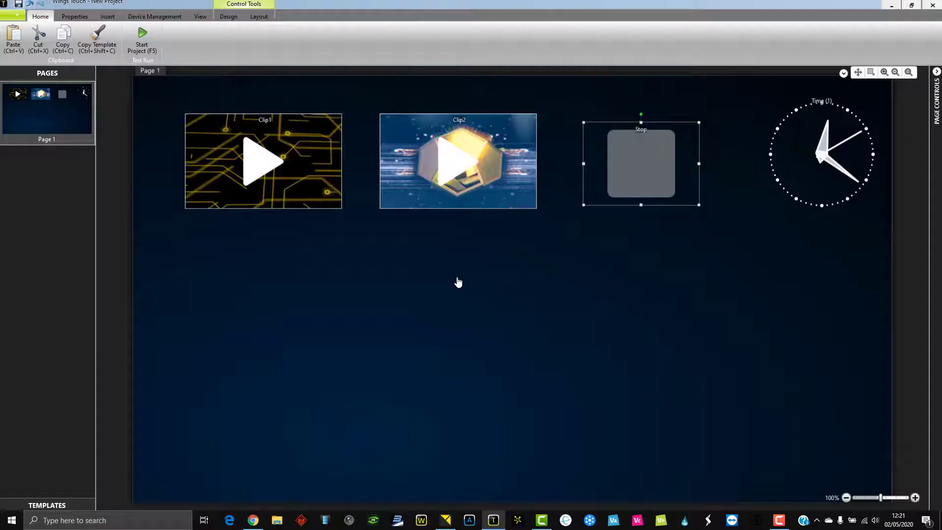
pyautogui.click(535, 263)
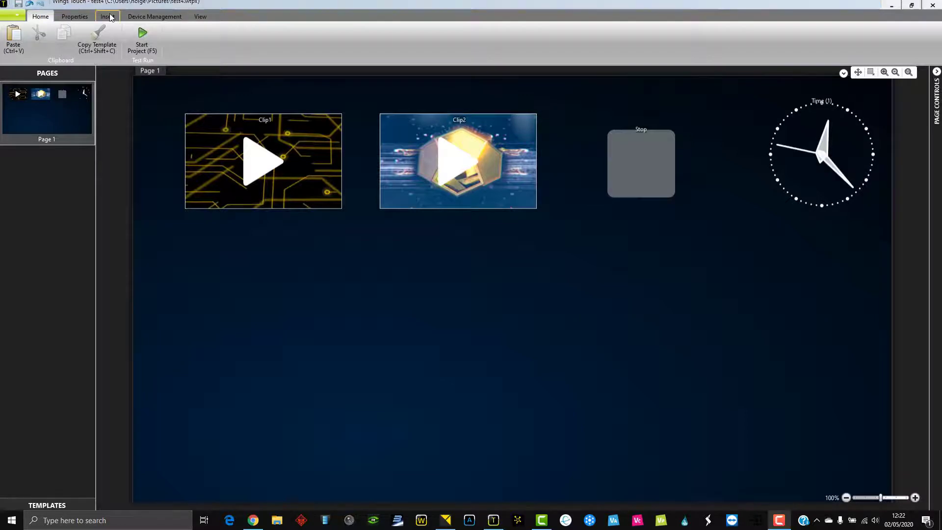
# Insert a standard button in the empty area below Clip1 and shift it slightly downwards.
pyautogui.click(108, 16)
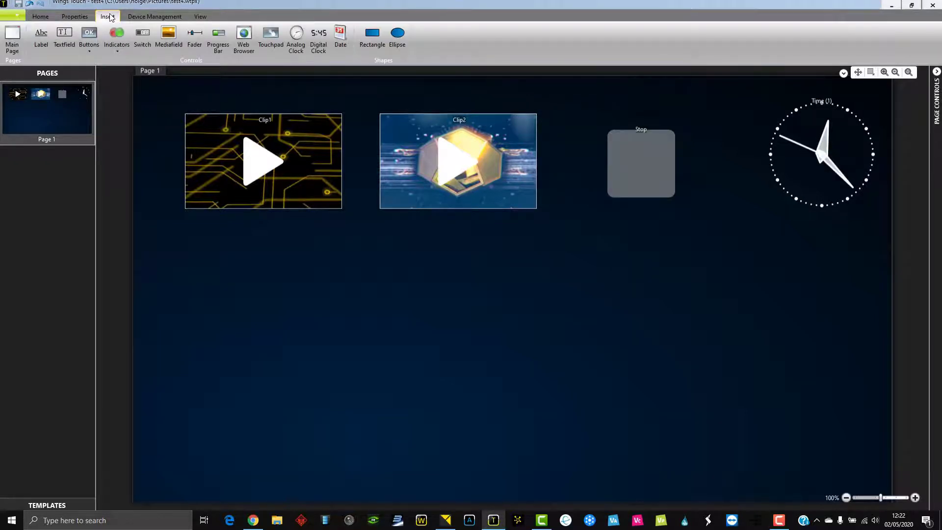
pyautogui.click(85, 39)
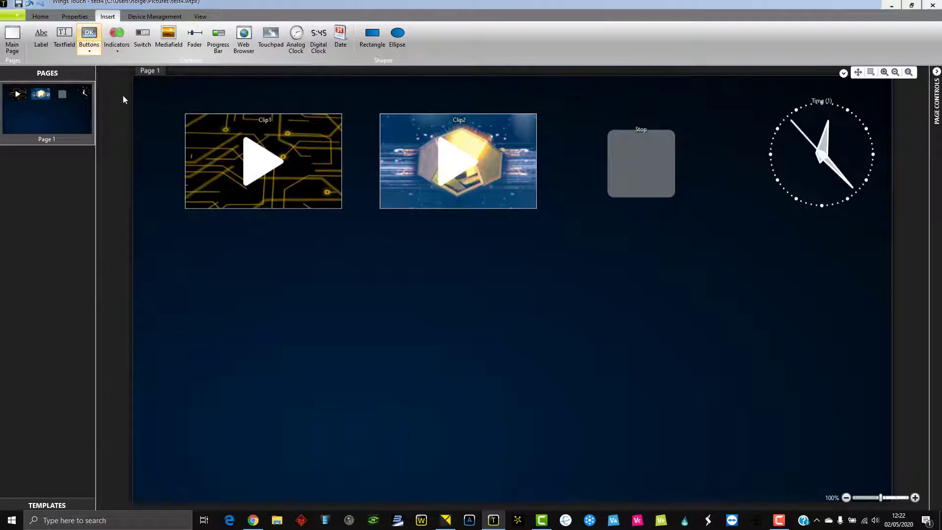
pyautogui.moveTo(208, 274)
pyautogui.mouseDown()
pyautogui.moveTo(272, 367)
pyautogui.moveTo(330, 400)
pyautogui.moveTo(337, 389)
pyautogui.mouseUp()
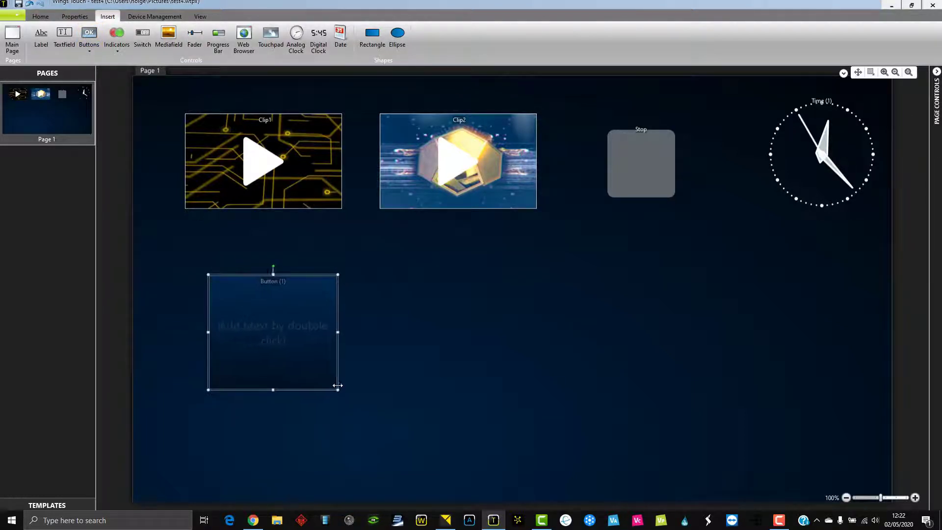
pyautogui.moveTo(299, 356); pyautogui.dragTo(298, 363)
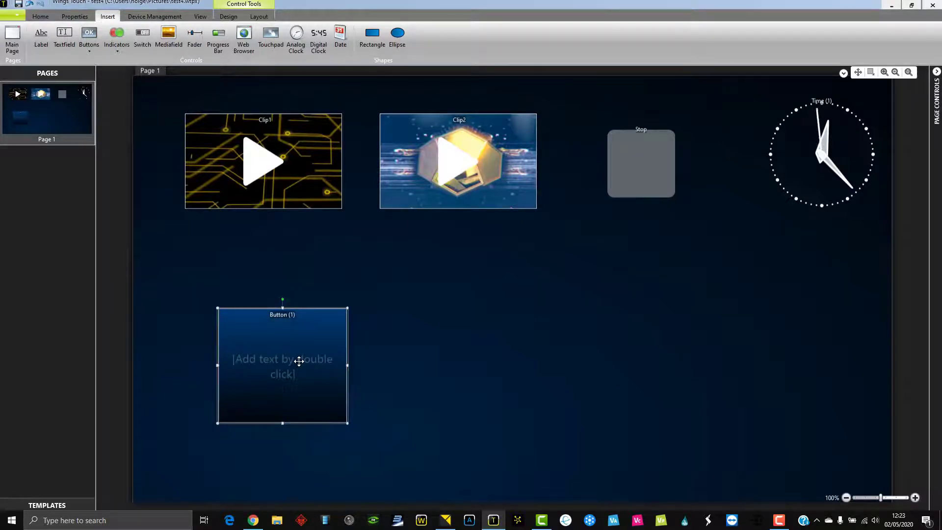
# Label the new button below Clip1 with the text VIOSO.
pyautogui.doubleClick(298, 361)
pyautogui.write('vioso')
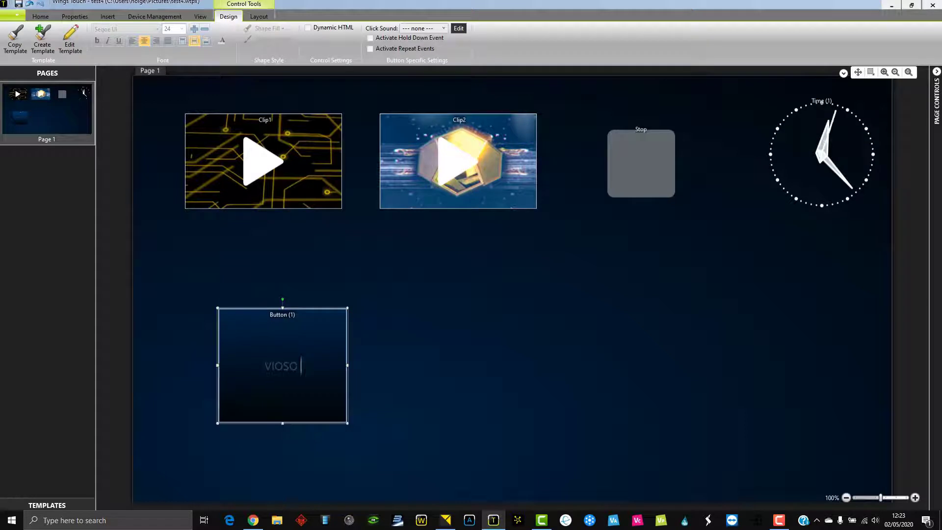
pyautogui.click(380, 370)
# Shrink the VIOSO button to a smaller landscape rectangle and centre it beneath Clip1.
pyautogui.moveTo(348, 425); pyautogui.dragTo(327, 380)
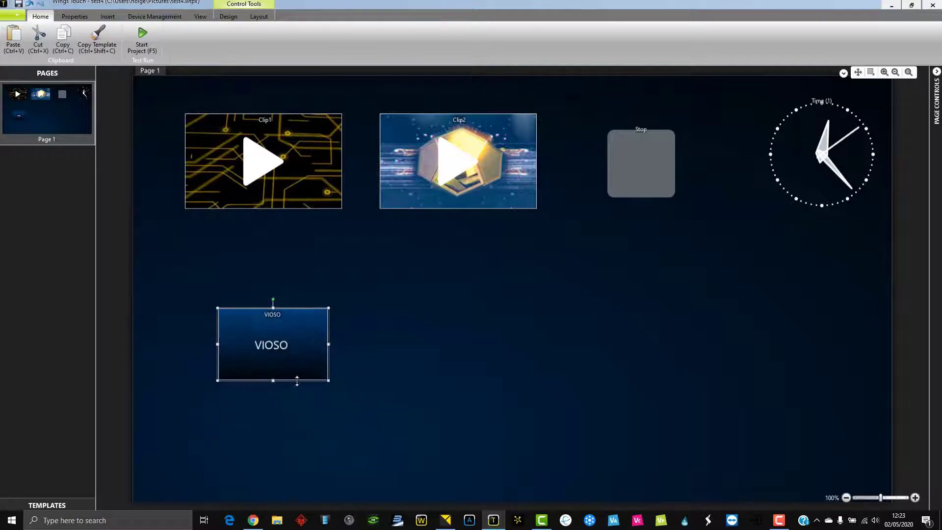
pyautogui.moveTo(293, 349); pyautogui.dragTo(282, 366)
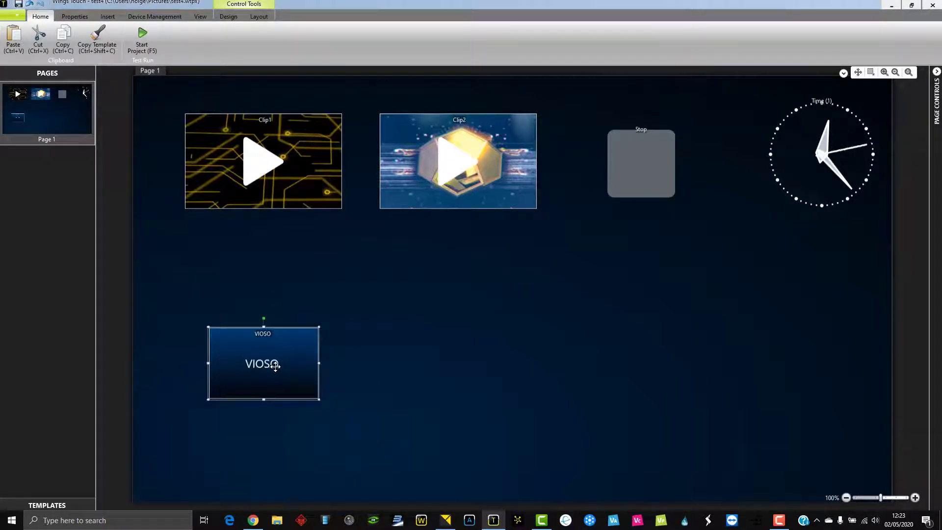
pyautogui.moveTo(275, 365); pyautogui.dragTo(275, 346)
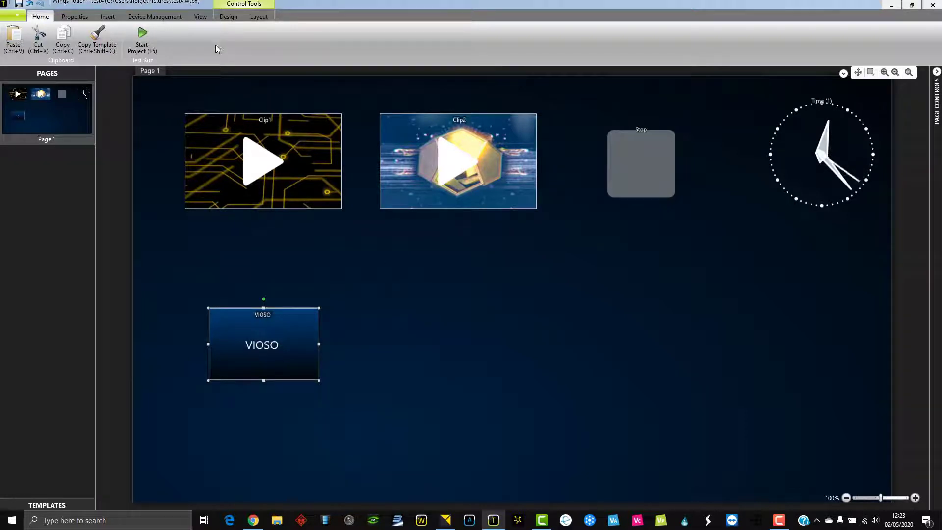
# Insert a progress bar in the empty area below the Stop button.
pyautogui.click(109, 18)
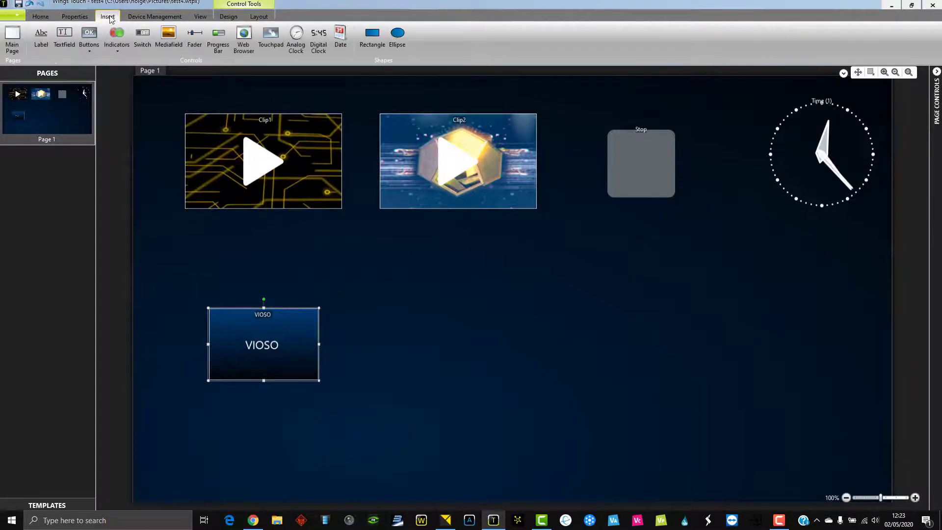
pyautogui.click(218, 42)
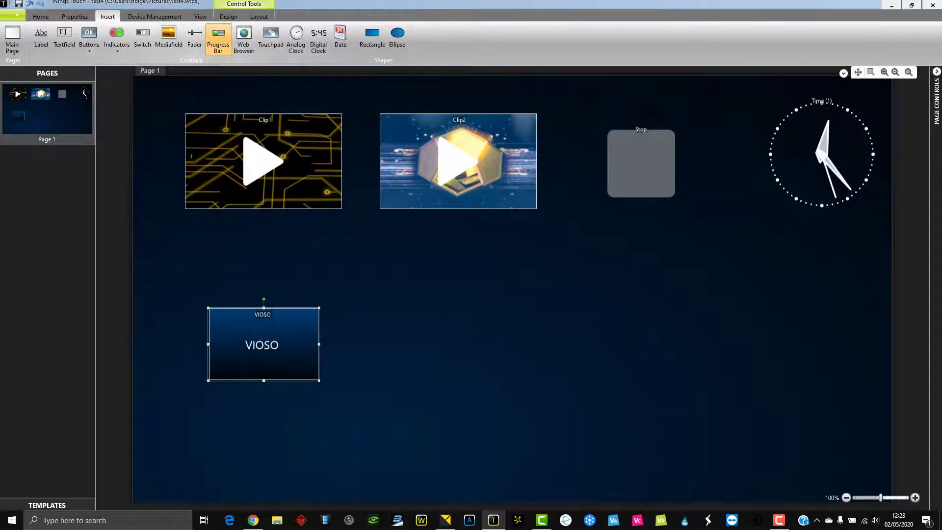
pyautogui.click(622, 292)
pyautogui.moveTo(628, 309); pyautogui.dragTo(755, 428)
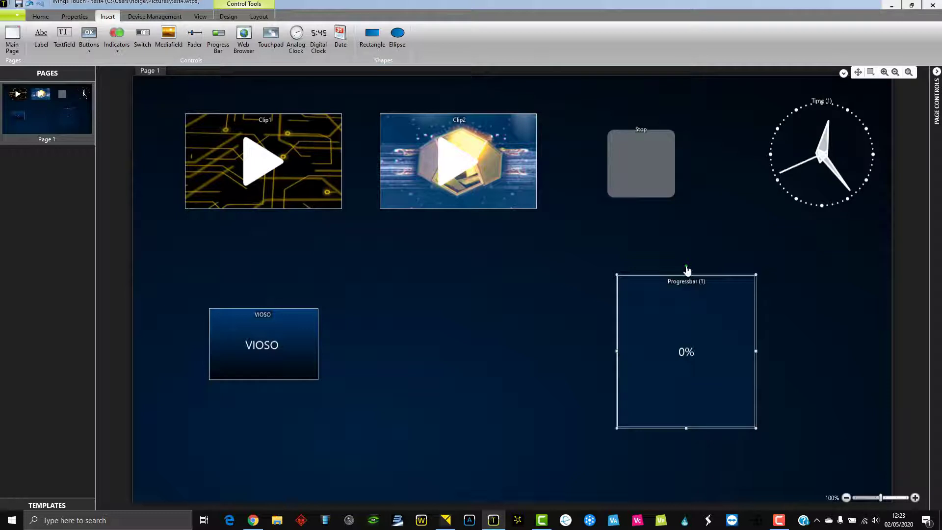
# Rotate the progress bar a quarter turn anticlockwise, narrow it to a slim vertical strip and place it beneath the clock.
pyautogui.moveTo(686, 270); pyautogui.dragTo(598, 355)
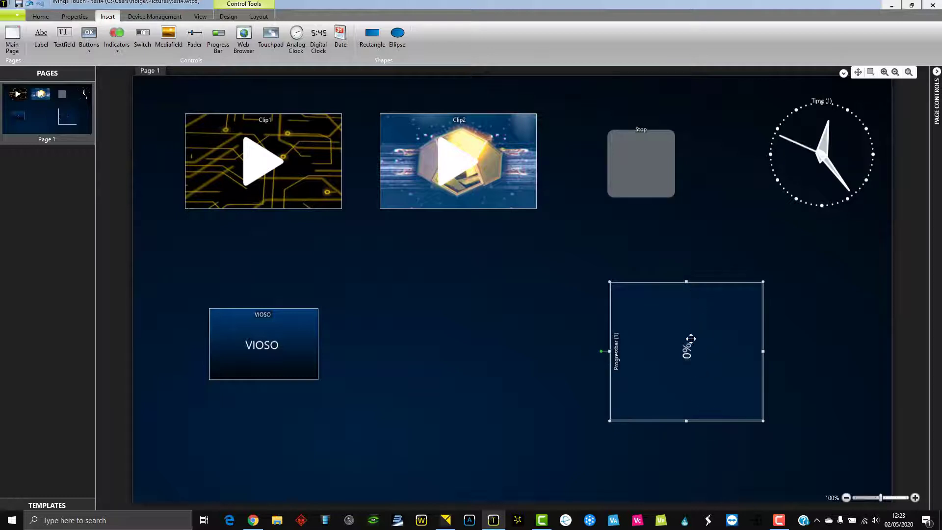
pyautogui.moveTo(692, 341); pyautogui.dragTo(769, 350)
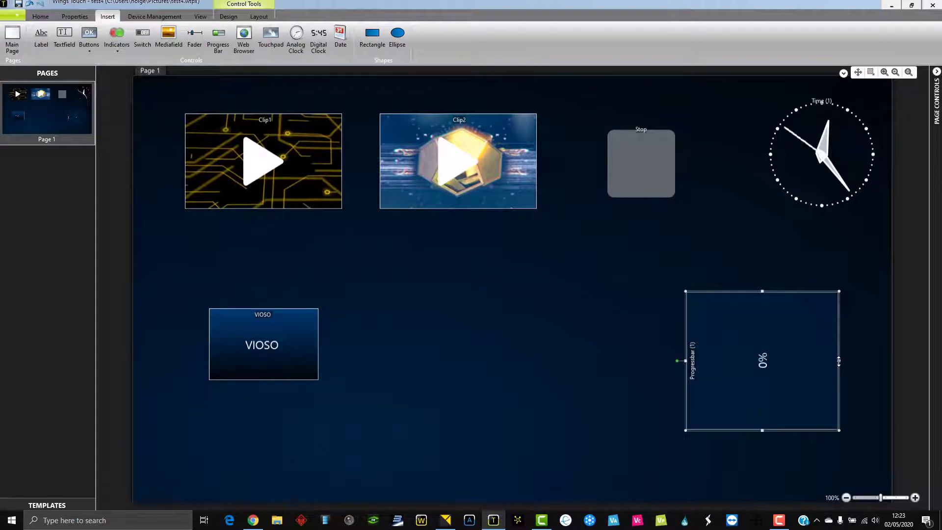
pyautogui.moveTo(840, 361)
pyautogui.mouseDown()
pyautogui.moveTo(709, 368)
pyautogui.moveTo(778, 378)
pyautogui.moveTo(826, 350)
pyautogui.mouseUp()
pyautogui.click(822, 364)
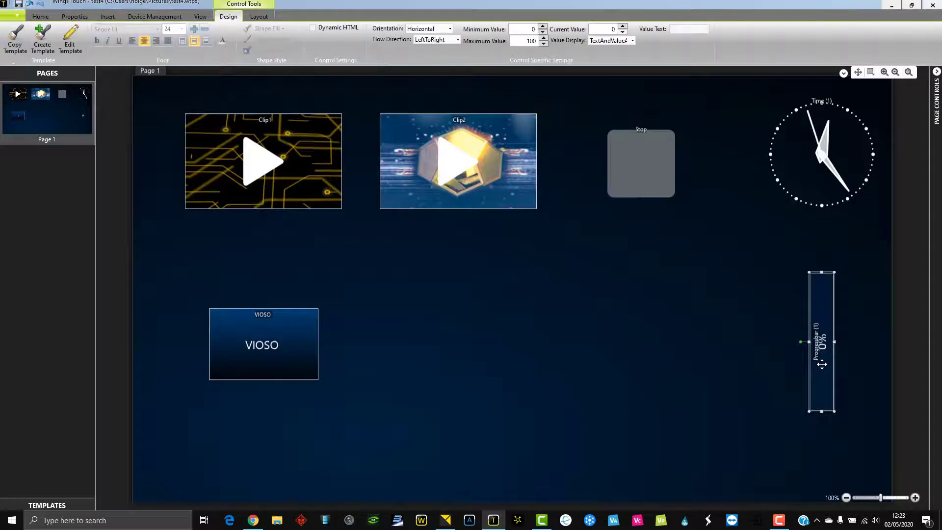
# Rename the progress bar control as CPU.
pyautogui.rightClick(822, 364)
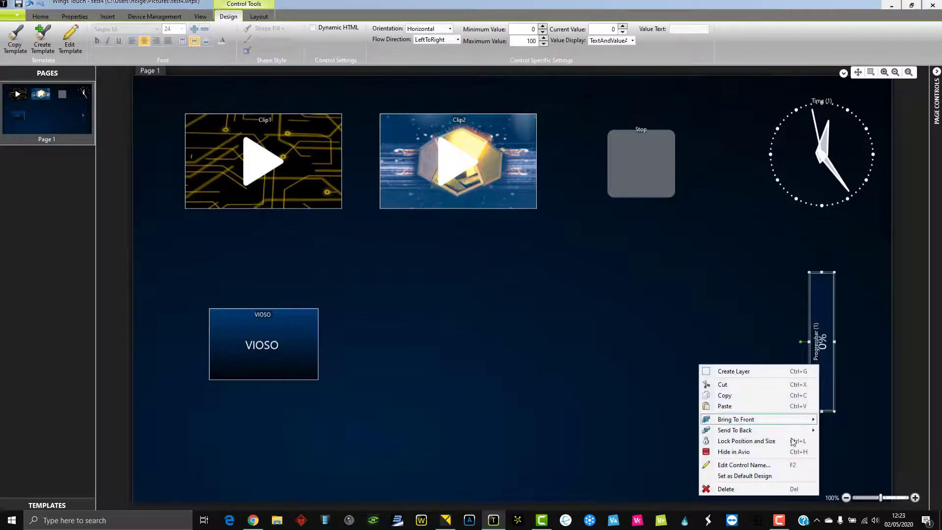
pyautogui.click(782, 465)
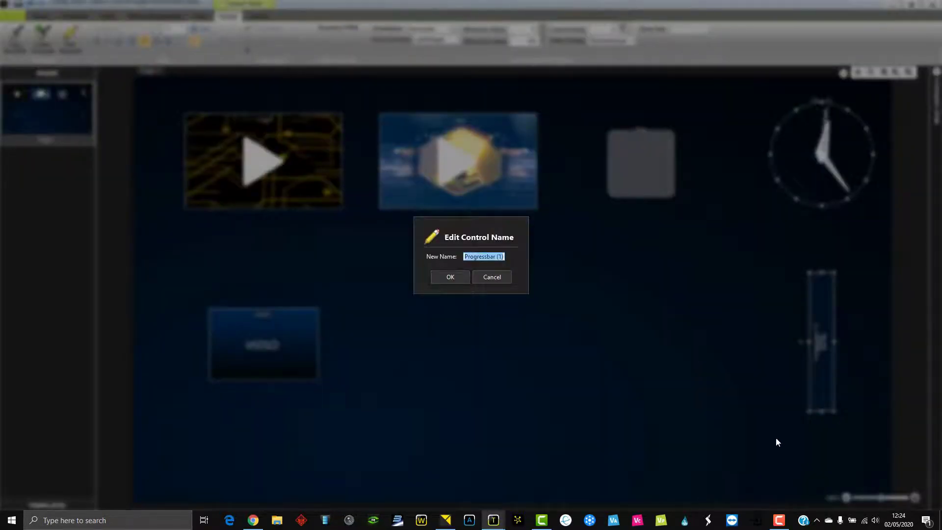
pyautogui.write('CPU')
pyautogui.press('Return')
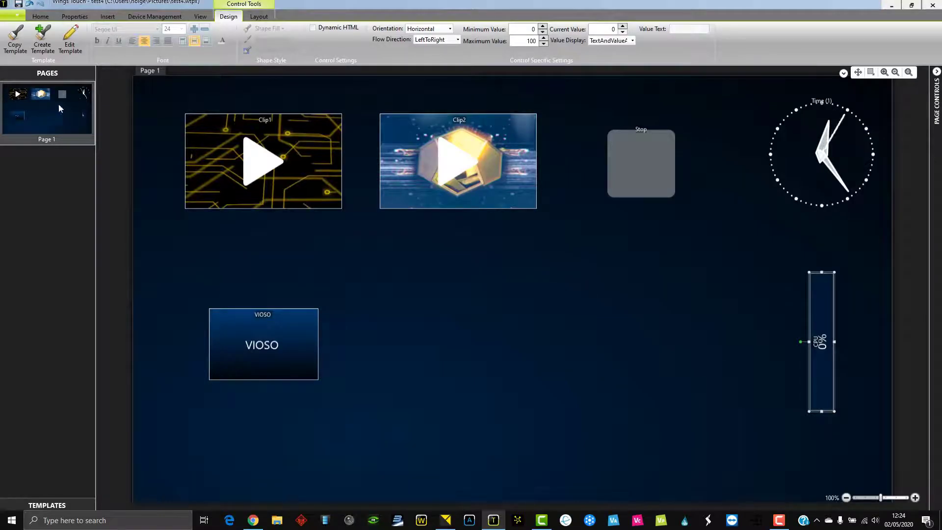
# Insert a small label above the CPU progress bar and give it the text CPU.
pyautogui.click(107, 17)
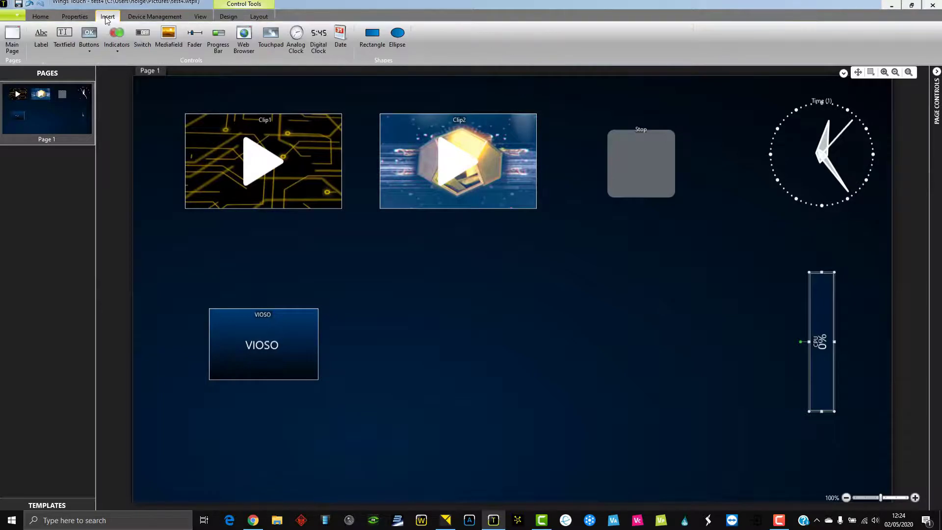
pyautogui.click(41, 38)
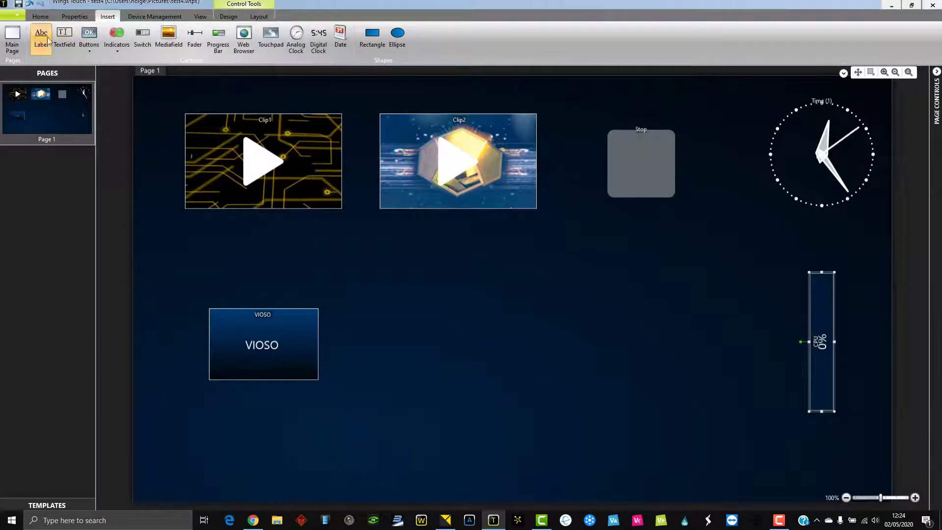
pyautogui.click(690, 269)
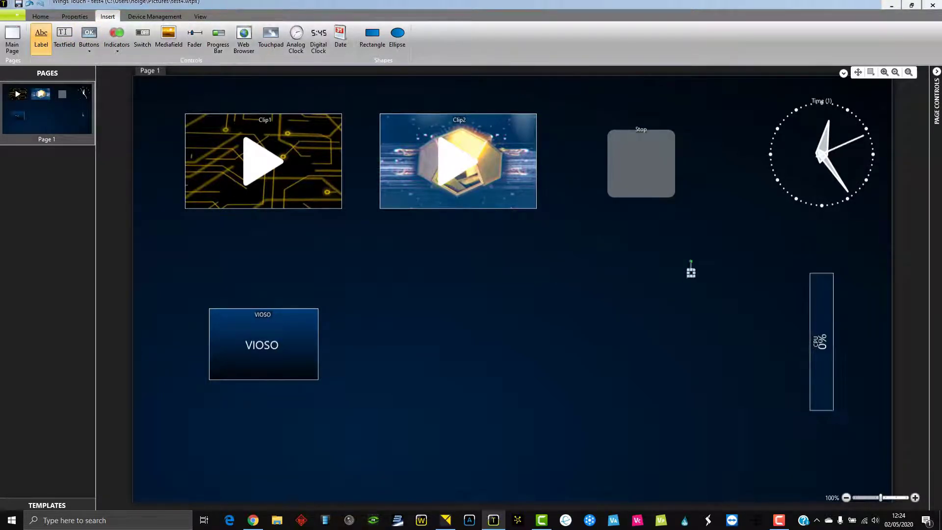
pyautogui.moveTo(709, 293); pyautogui.dragTo(819, 264)
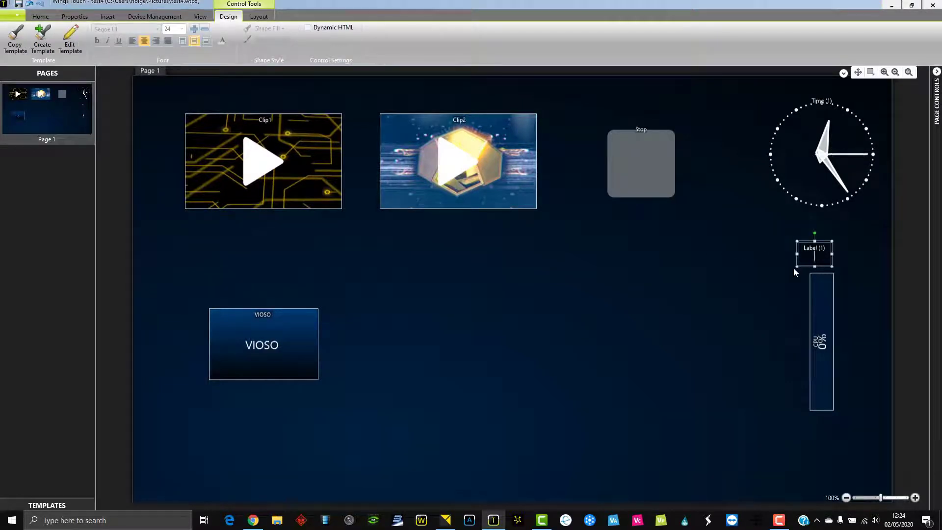
pyautogui.write('CPU')
# Shift the progress bar slightly so that it lines up beneath the CPU label.
pyautogui.click(817, 287)
pyautogui.moveTo(821, 289); pyautogui.dragTo(817, 290)
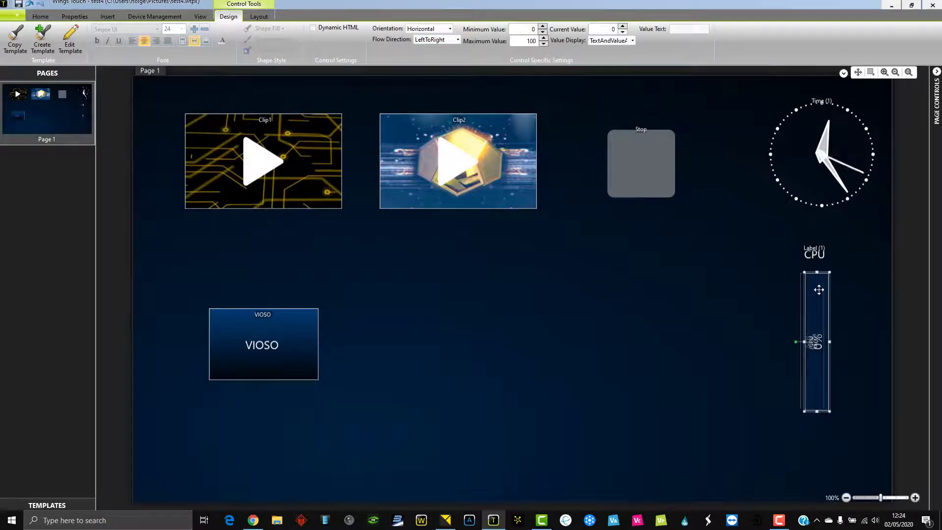
pyautogui.click(777, 307)
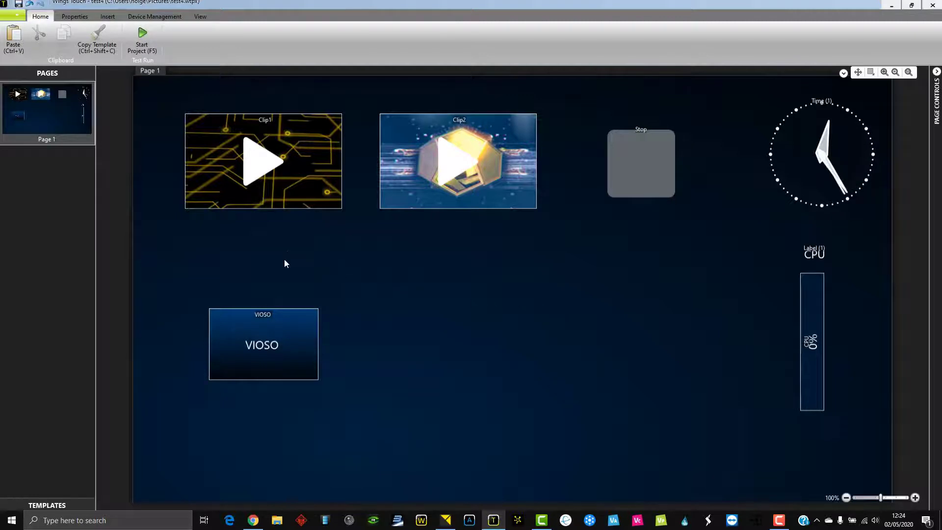
# Insert a wide horizontal fader and place it near the page's lower edge, between the VIOSO button and the progress bar.
pyautogui.click(108, 17)
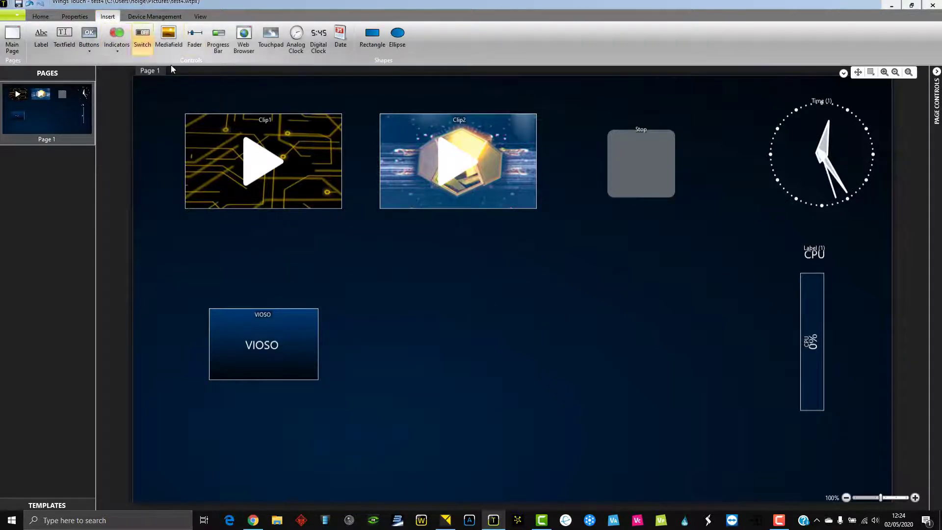
pyautogui.click(195, 39)
pyautogui.moveTo(485, 375); pyautogui.dragTo(626, 393)
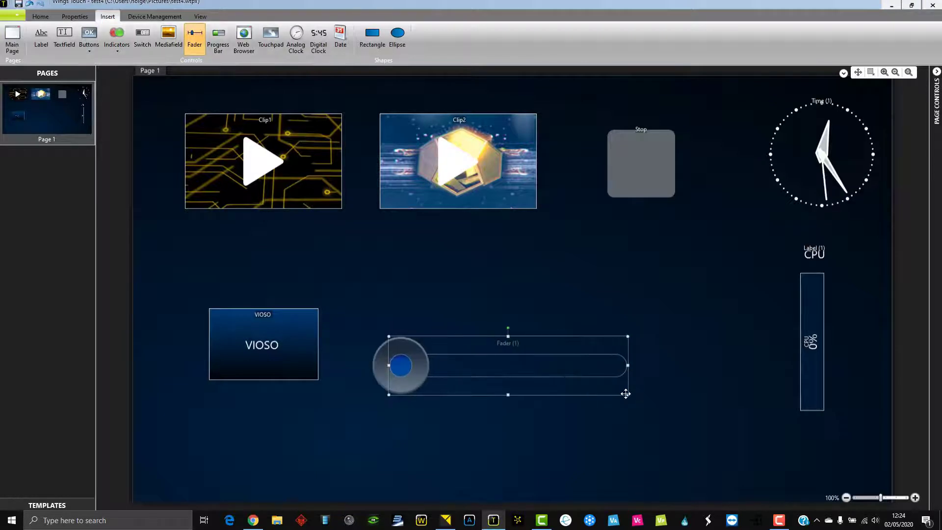
pyautogui.moveTo(412, 369); pyautogui.dragTo(443, 435)
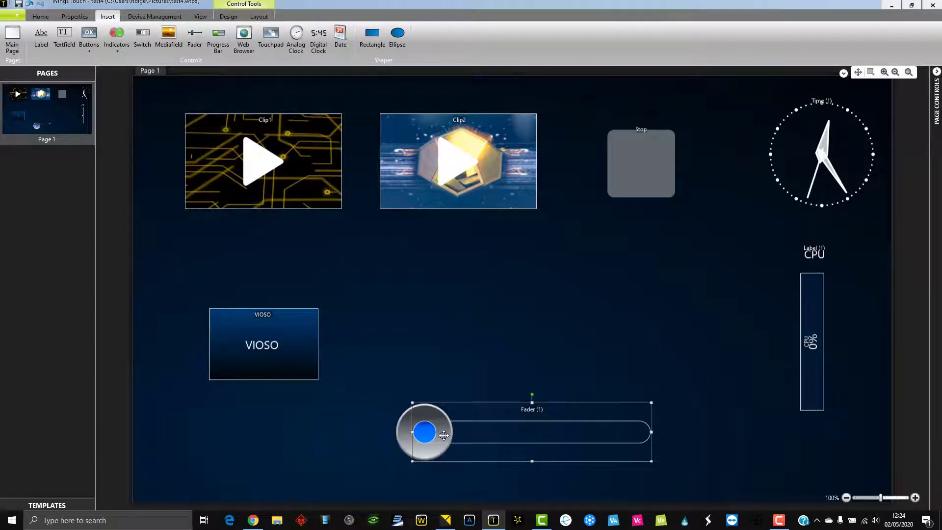
# Rename the new fader control as Volume.
pyautogui.rightClick(539, 414)
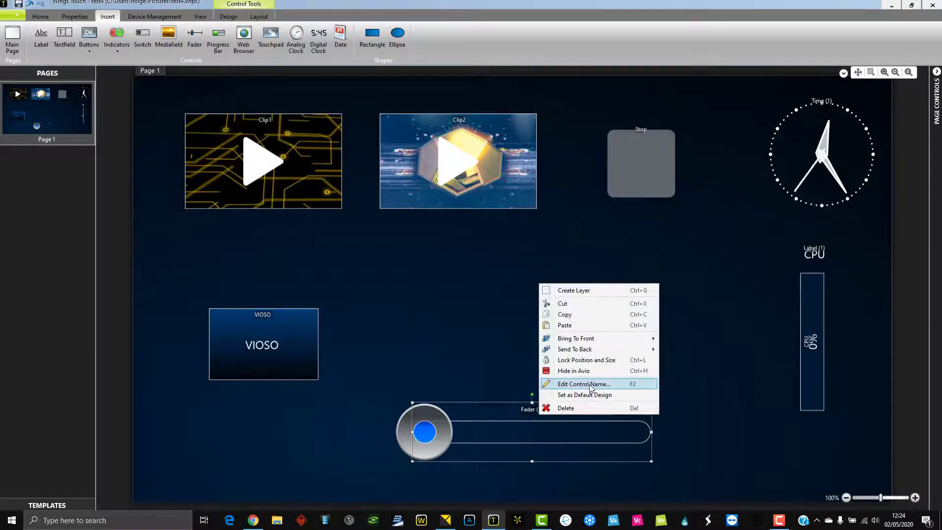
pyautogui.click(589, 384)
pyautogui.write('Volume')
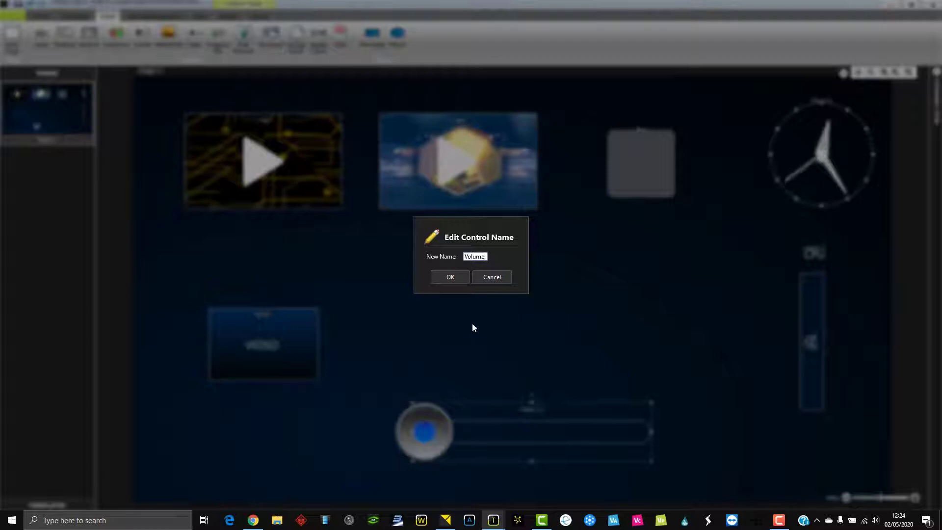
pyautogui.click(450, 277)
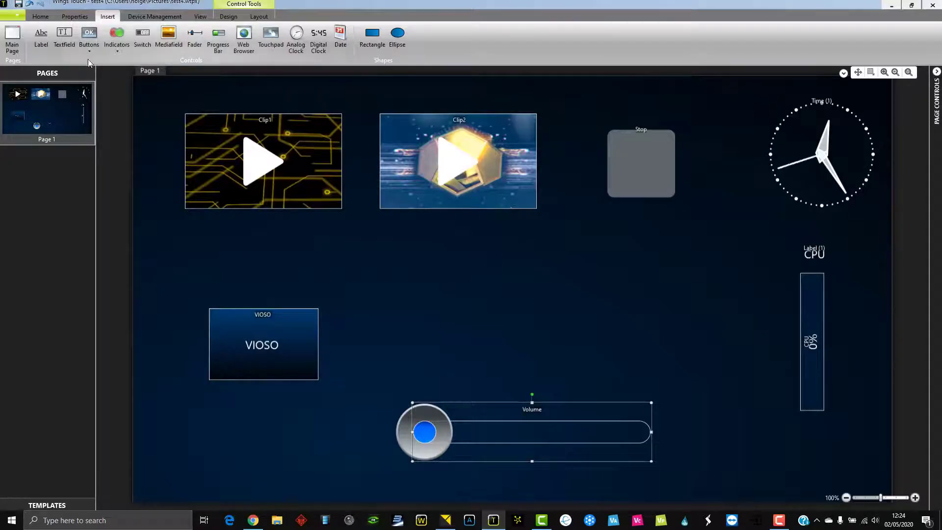
# Add a label with the text VOLUME and centre it directly above the Volume fader.
pyautogui.click(41, 39)
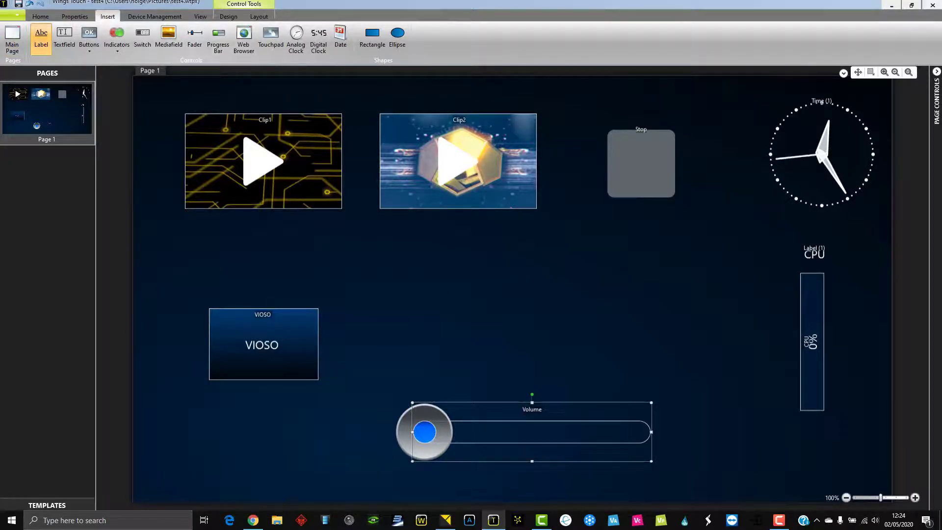
pyautogui.click(478, 359)
pyautogui.doubleClick(585, 398)
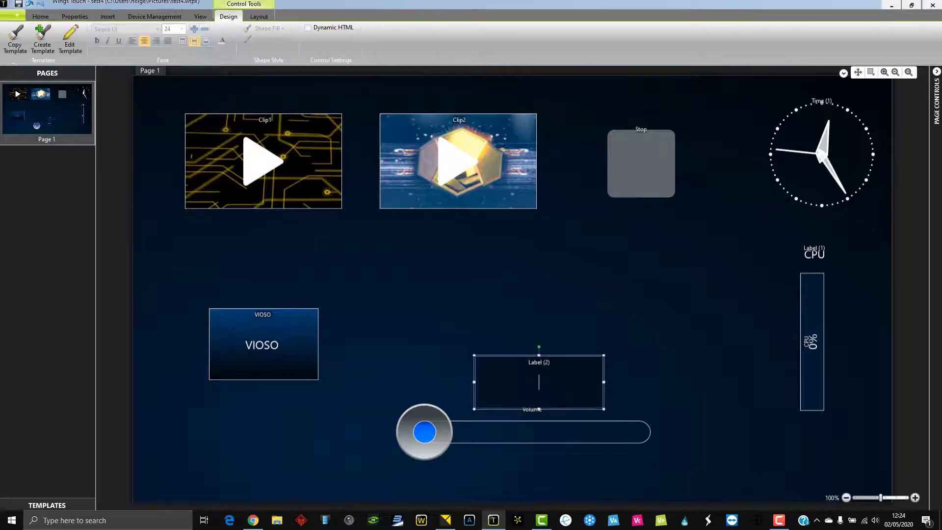
pyautogui.write('VOLUME')
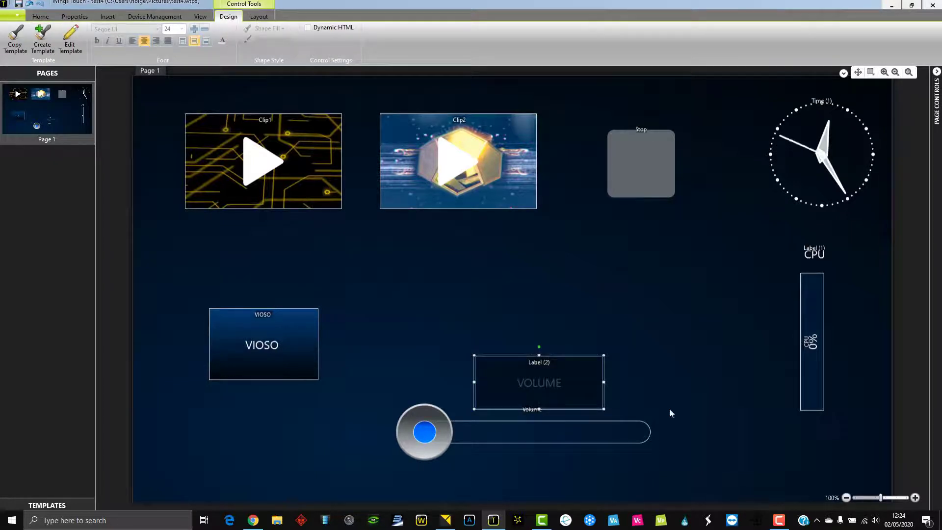
pyautogui.click(646, 360)
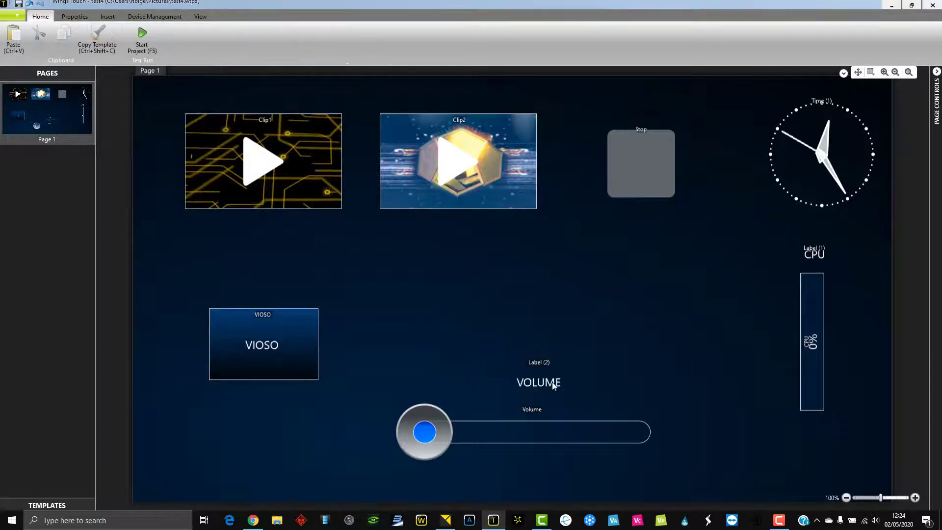
pyautogui.moveTo(552, 385); pyautogui.dragTo(543, 403)
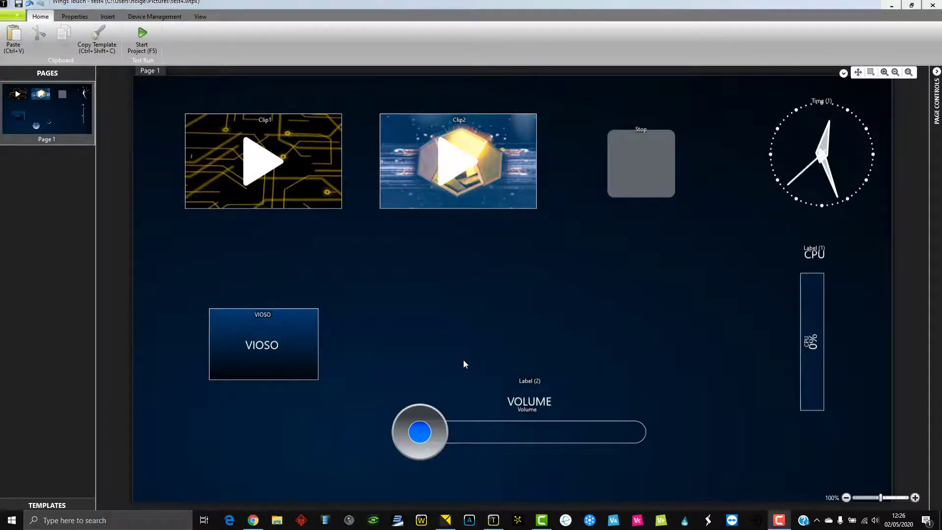
# Insert a second horizontal fader of similar width above the VOLUME label, beside the VIOSO button.
pyautogui.click(108, 16)
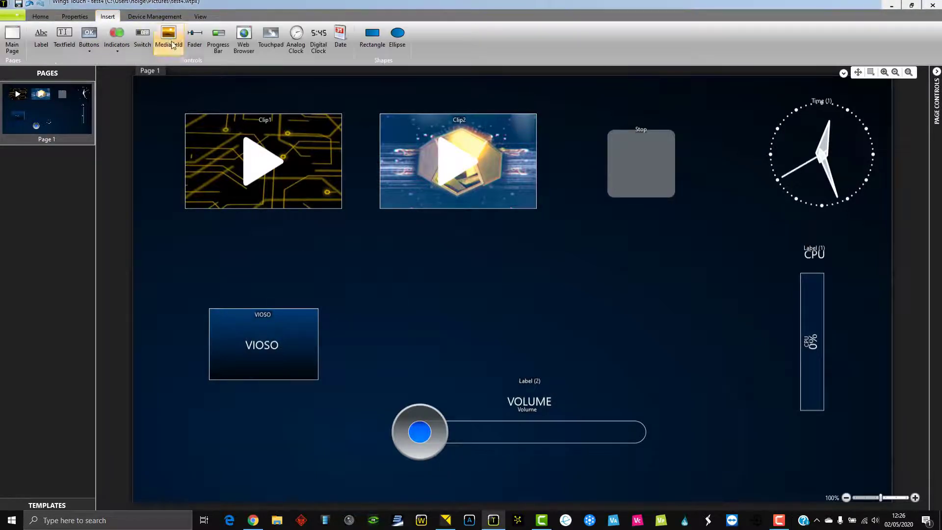
pyautogui.click(194, 38)
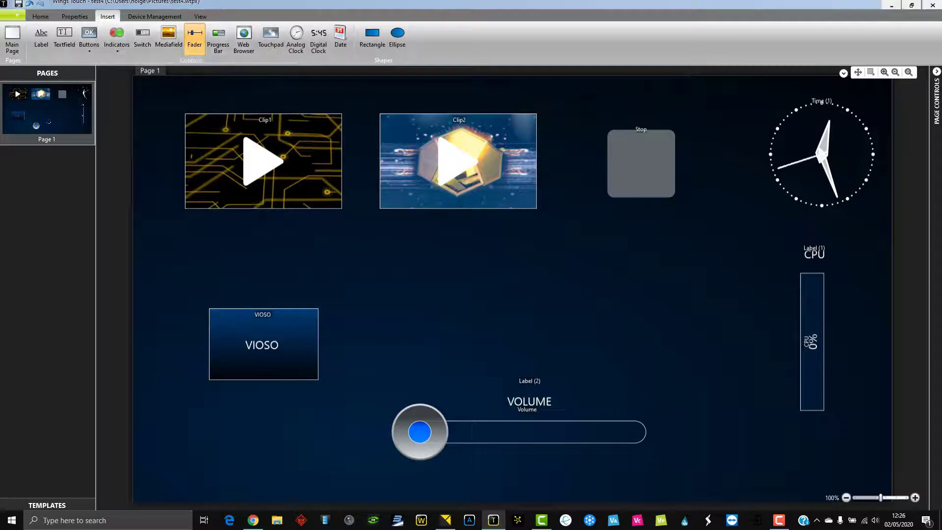
pyautogui.moveTo(403, 307); pyautogui.dragTo(643, 357)
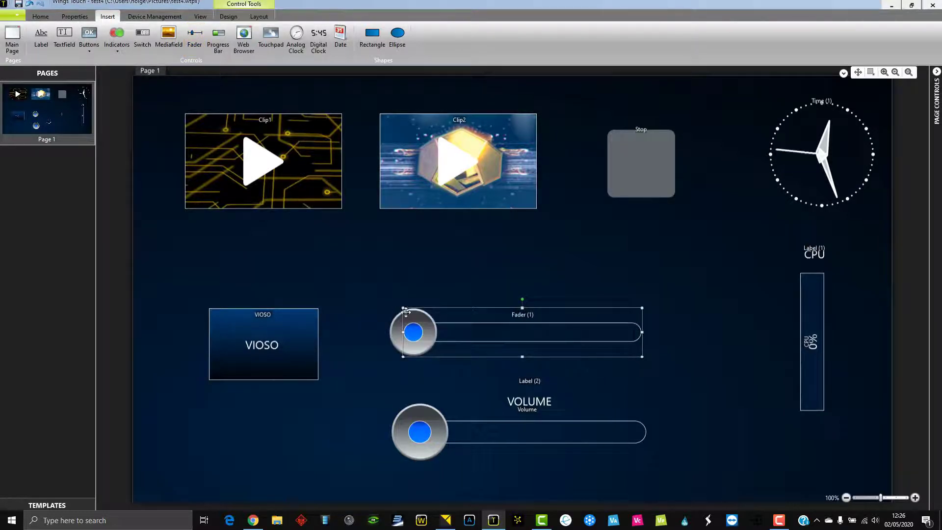
# Rename the upper fader control as Logo.
pyautogui.rightClick(528, 325)
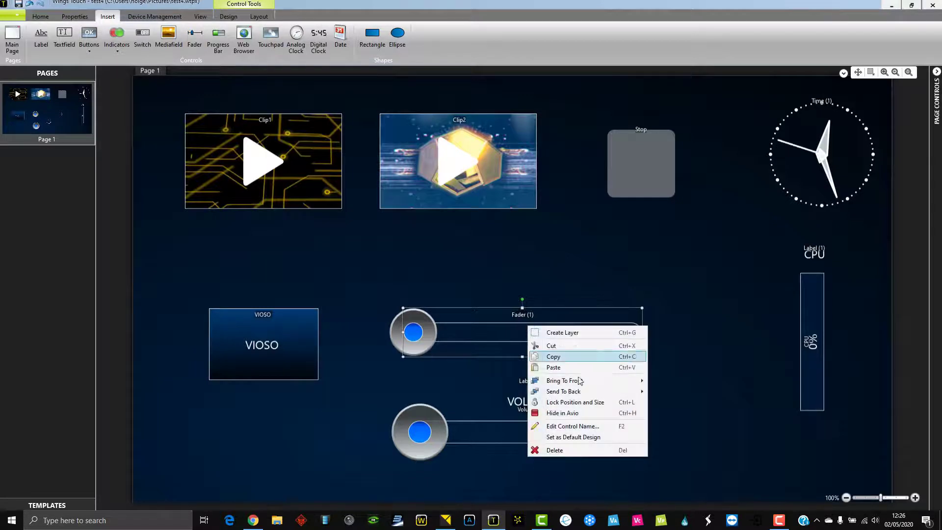
pyautogui.click(582, 427)
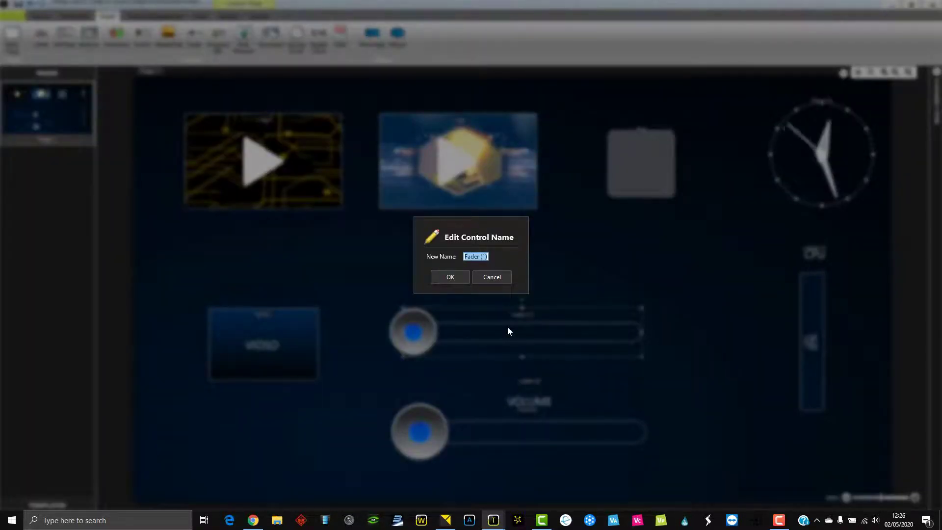
pyautogui.press('BackSpace')
pyautogui.write('Logo')
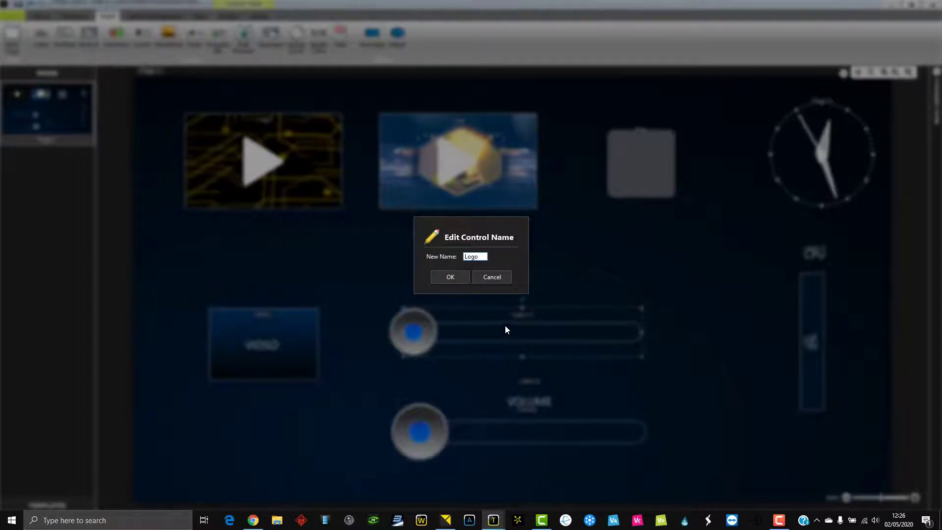
pyautogui.click(452, 277)
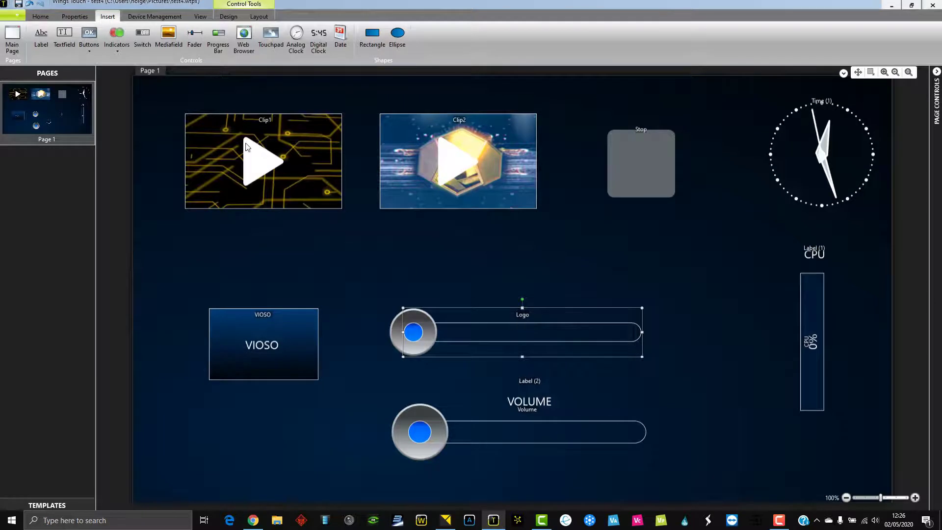
# Add a label with the text Logo Opacity and centre it directly above the Logo fader, in line with the VOLUME label.
pyautogui.click(41, 37)
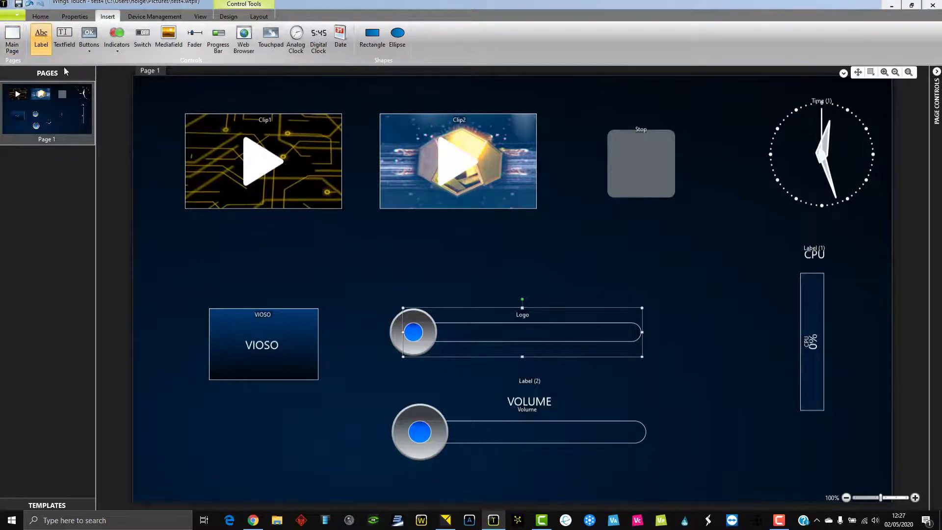
pyautogui.moveTo(441, 274); pyautogui.dragTo(552, 304)
pyautogui.doubleClick(546, 300)
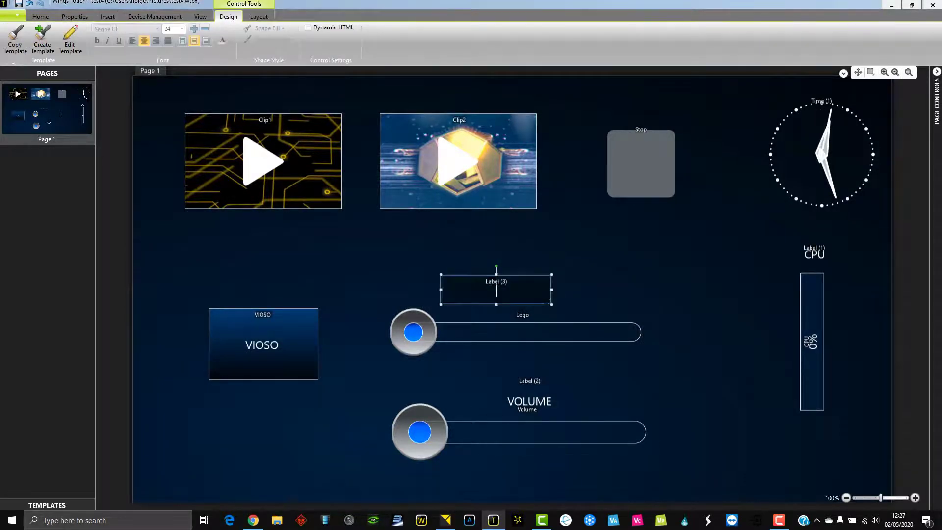
pyautogui.write('Logo Uppe')
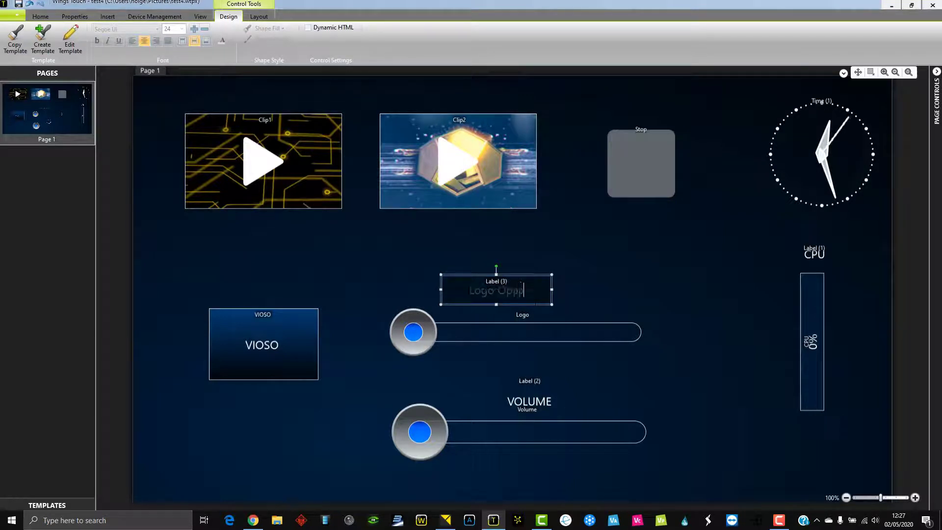
pyautogui.press('BackSpace')
pyautogui.press('BackSpace')
pyautogui.press('BackSpace')
pyautogui.press('BackSpace')
pyautogui.write('Opacity')
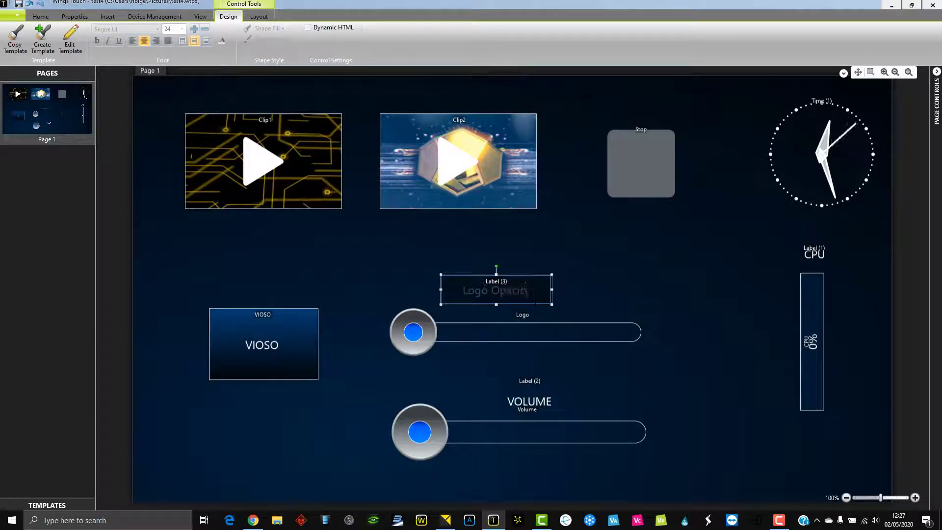
pyautogui.click(535, 347)
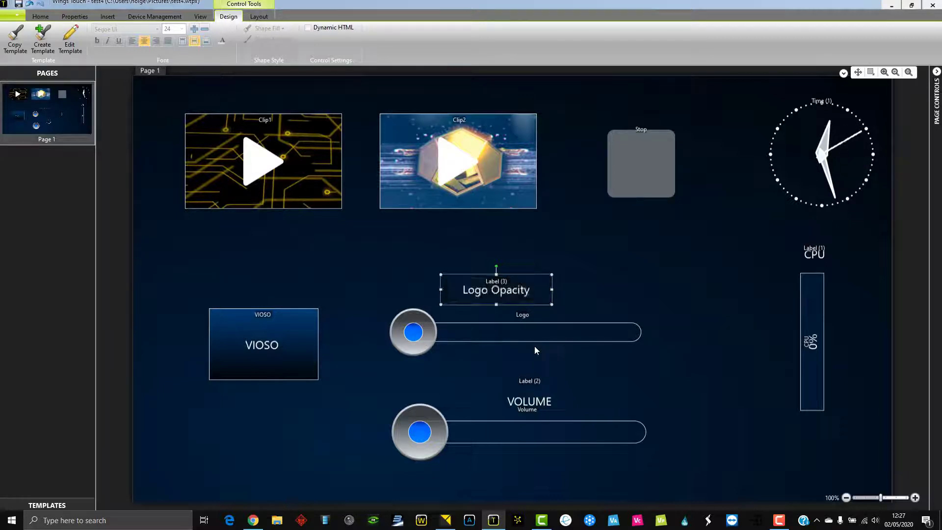
pyautogui.moveTo(510, 291); pyautogui.dragTo(544, 306)
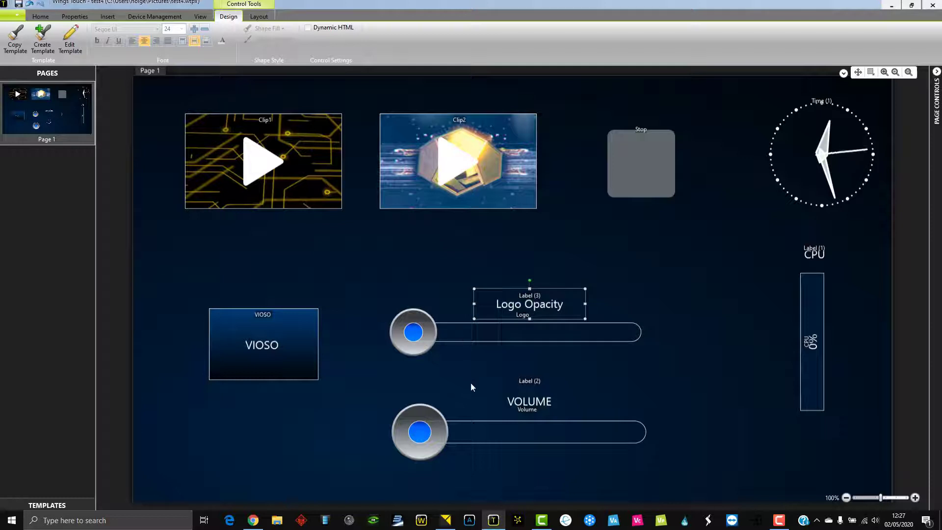
# Enlarge the Logo fader slightly and reposition it between its label and the Volume fader.
pyautogui.click(454, 341)
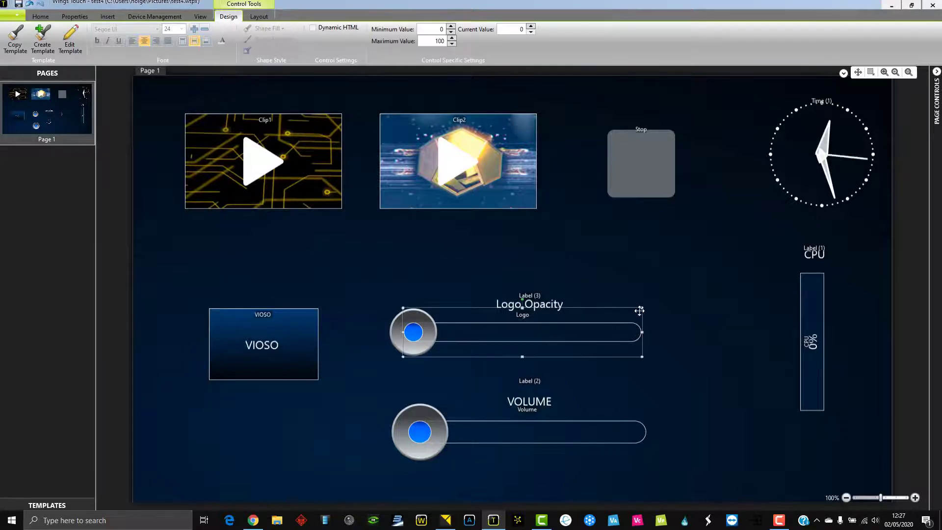
pyautogui.moveTo(642, 308); pyautogui.dragTo(650, 304)
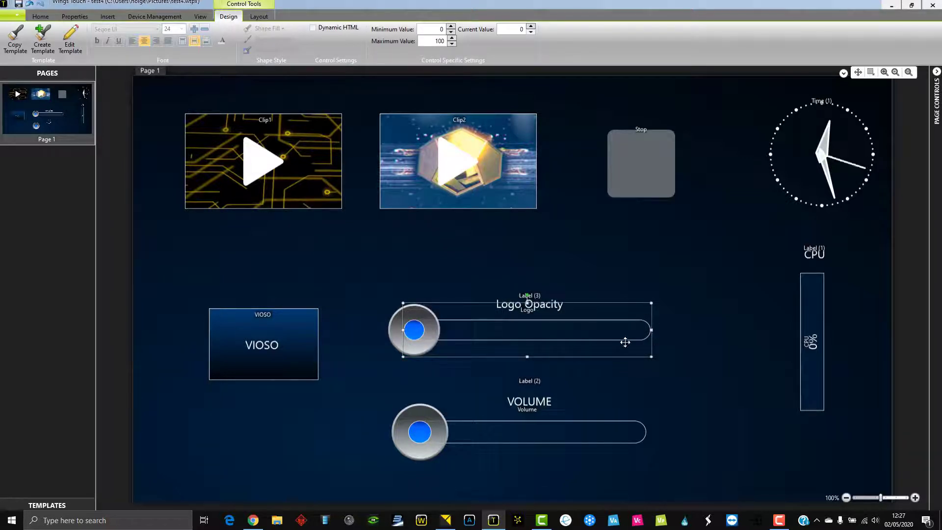
pyautogui.moveTo(412, 329); pyautogui.dragTo(434, 341)
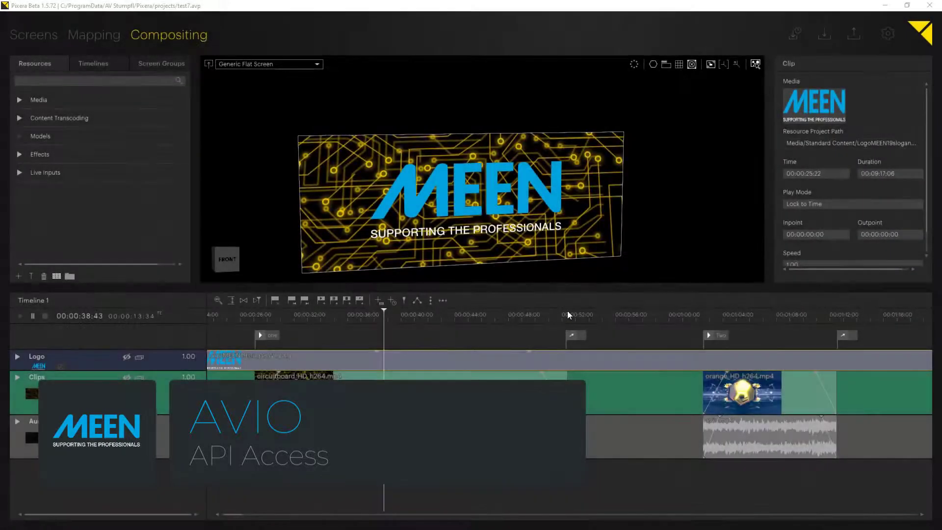
# Check the available API Access 1 protocols in Pixera's API settings, keeping Pixera 2 Avio, and return to Compositing.
pyautogui.click(888, 34)
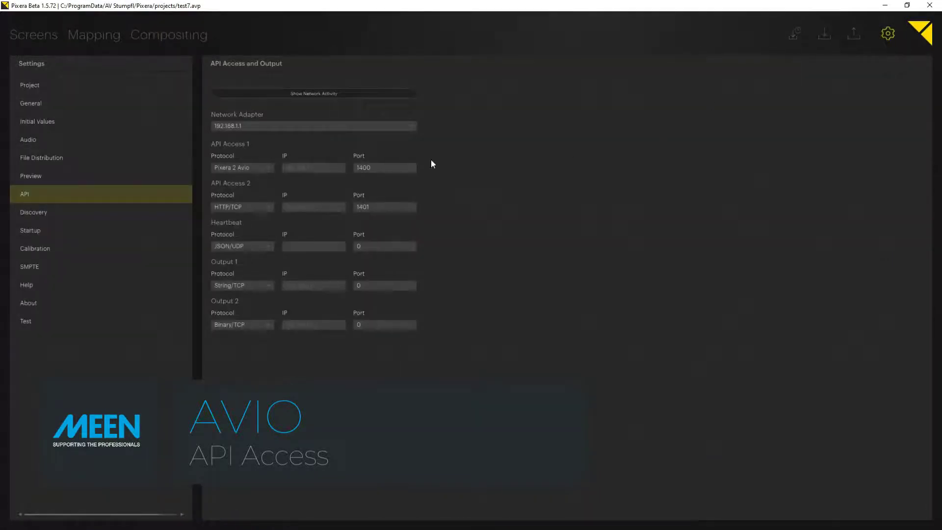
pyautogui.click(230, 169)
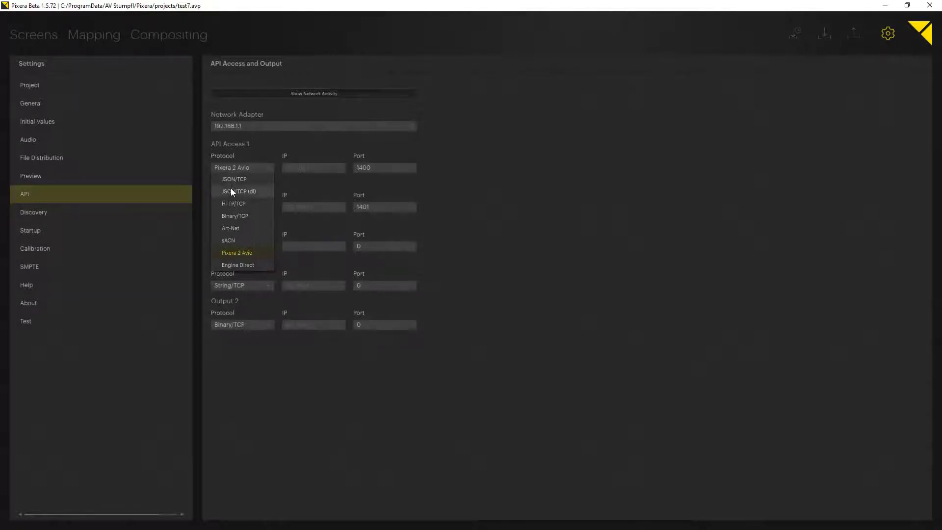
pyautogui.click(237, 168)
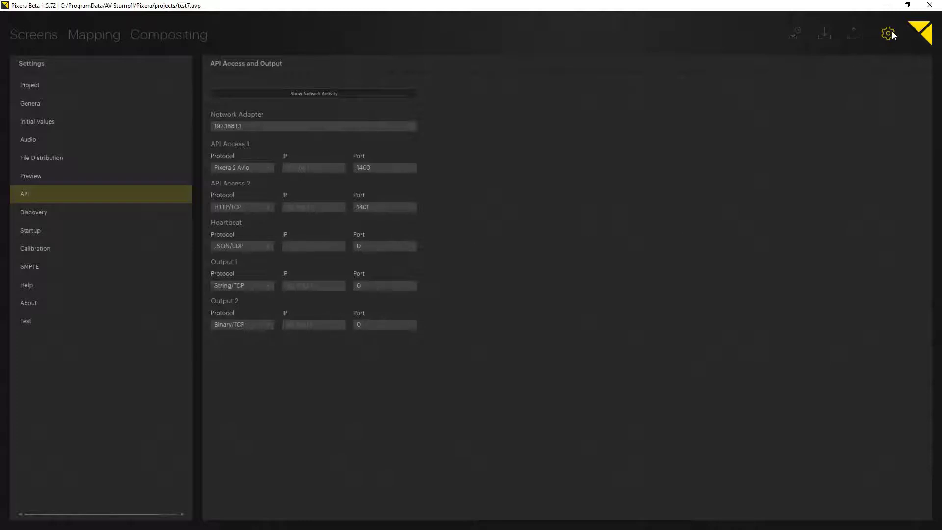
pyautogui.click(181, 39)
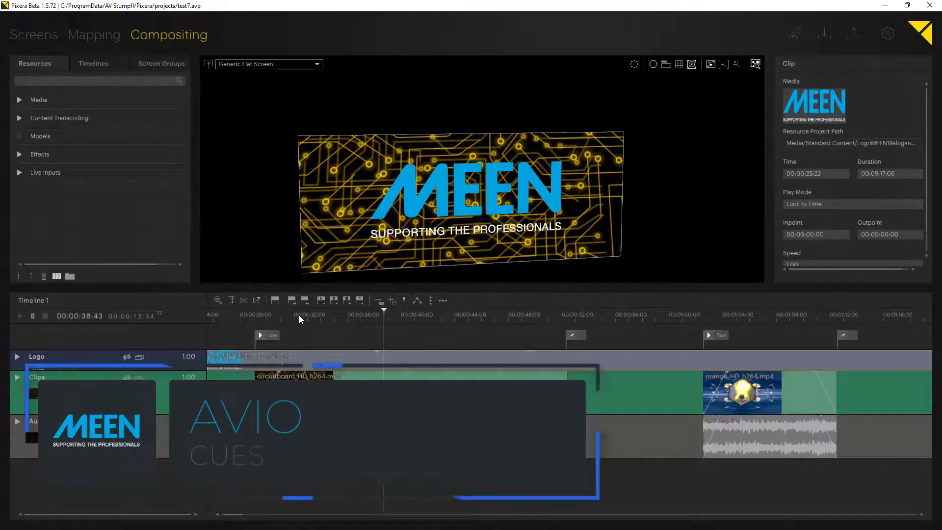
# Examine the settings of the play cue and the jump cue around the circuitboard clip on Timeline 1.
pyautogui.click(336, 315)
pyautogui.click(311, 323)
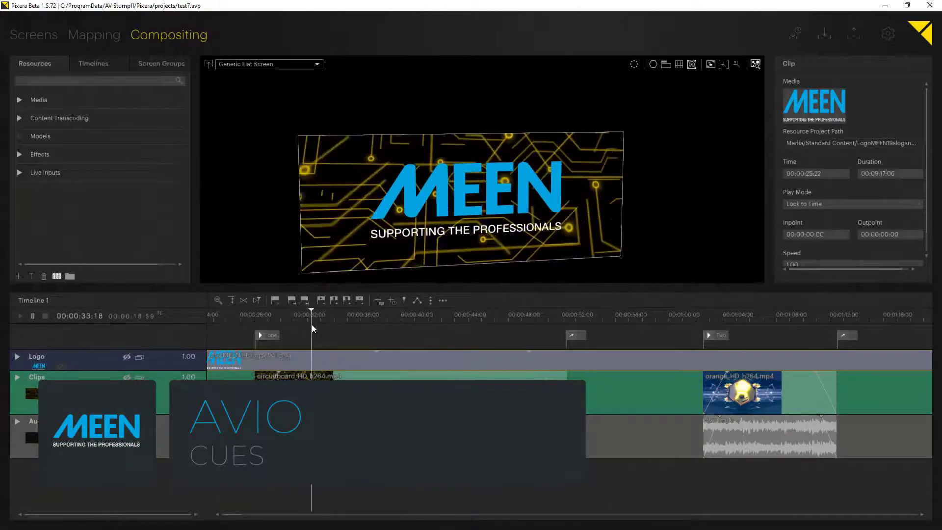
pyautogui.click(273, 338)
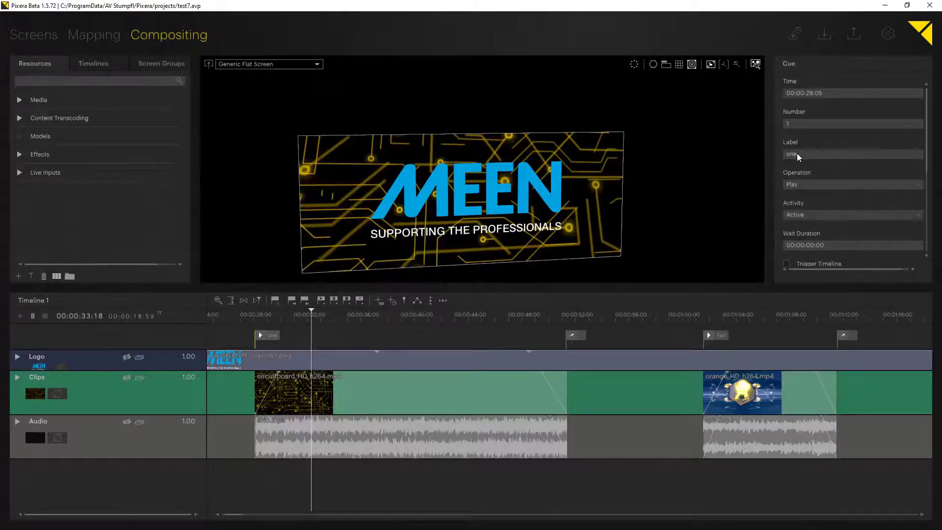
pyautogui.click(572, 337)
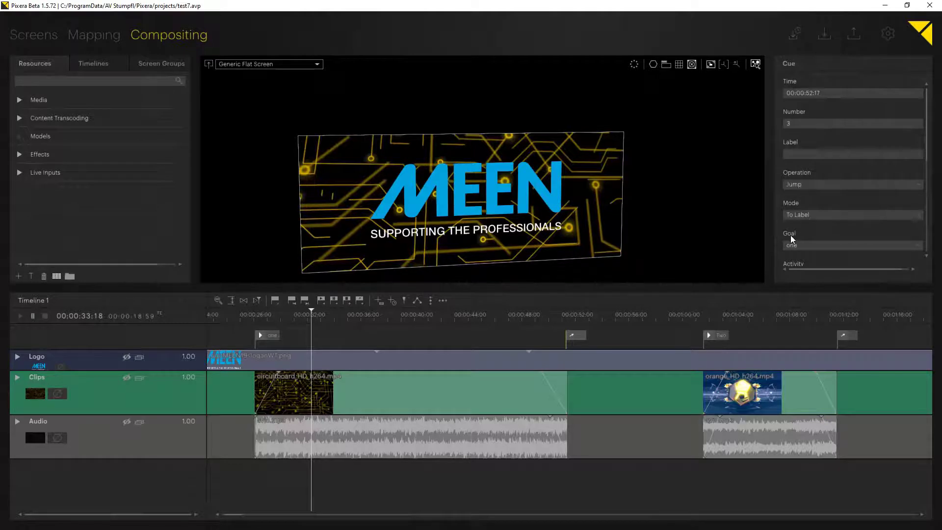
pyautogui.click(544, 317)
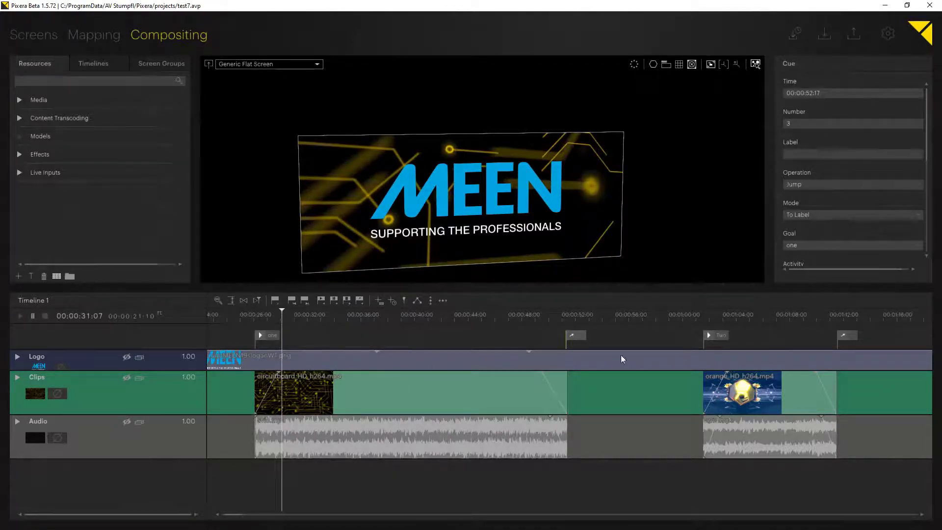
# Inspect the play cue and the jump cue around the orange clip on Timeline 1.
pyautogui.click(764, 317)
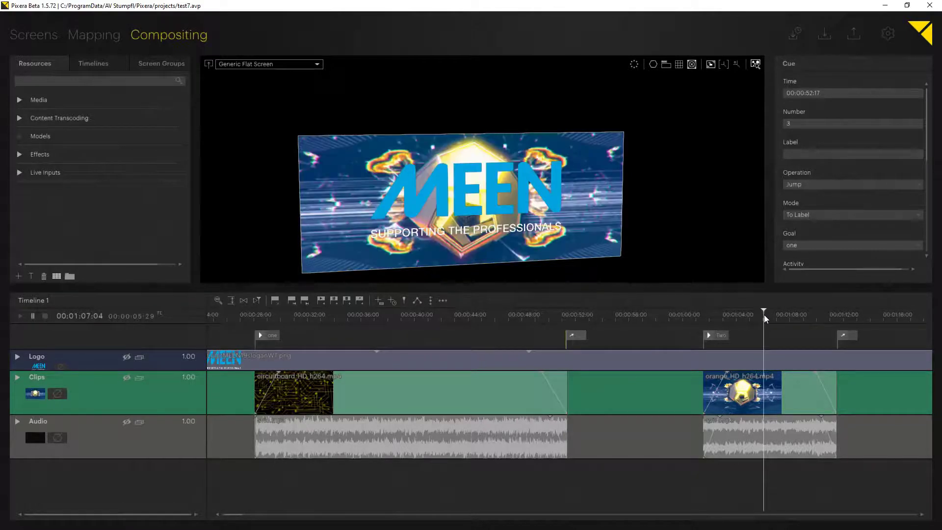
pyautogui.click(719, 336)
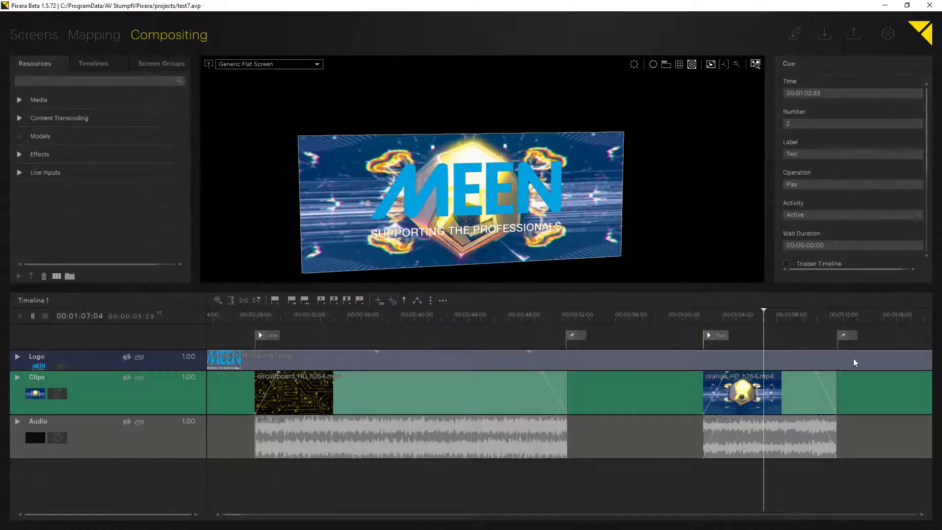
pyautogui.click(844, 336)
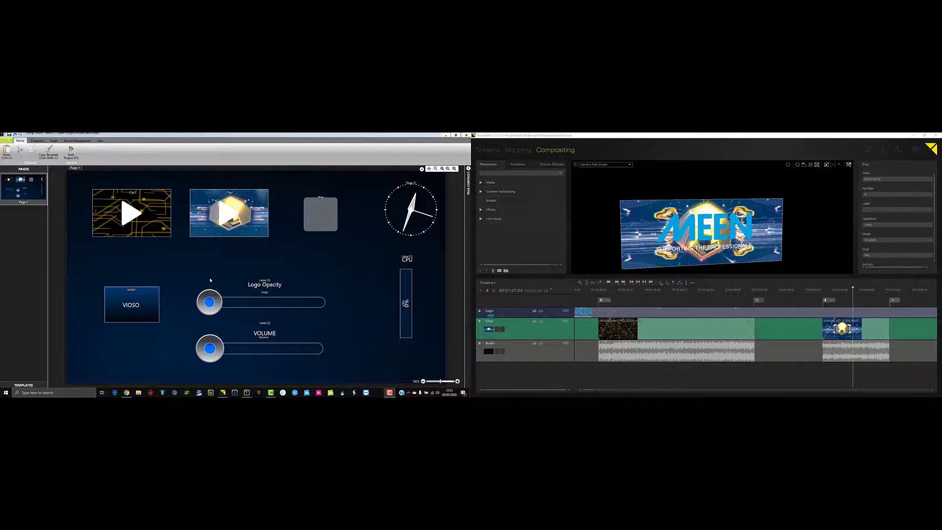
# Switch to Avio Manager and create a new project saved as test4 in the Documents folder.
pyautogui.click(234, 392)
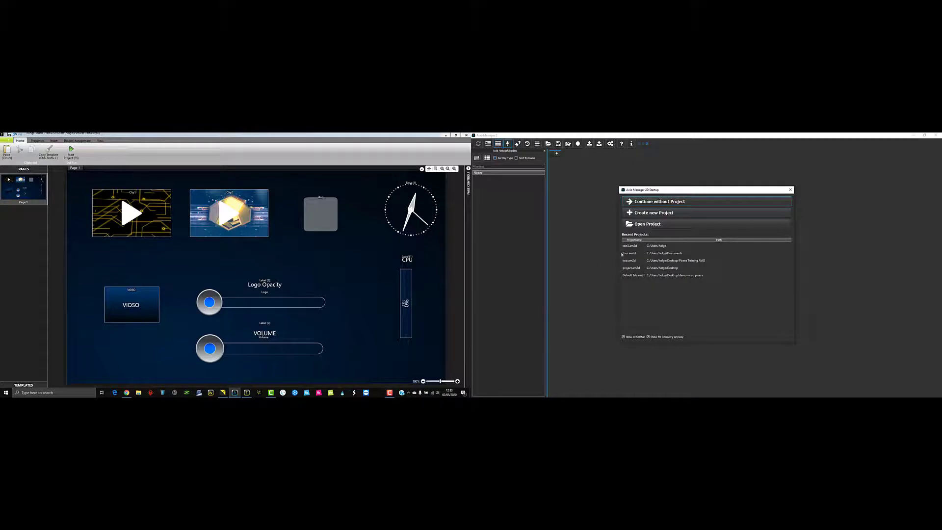
pyautogui.click(659, 214)
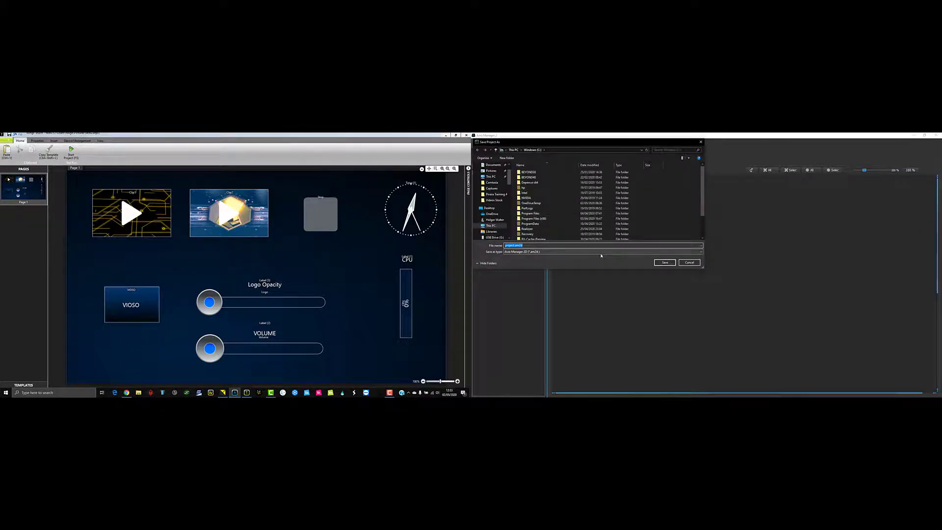
pyautogui.write('test4')
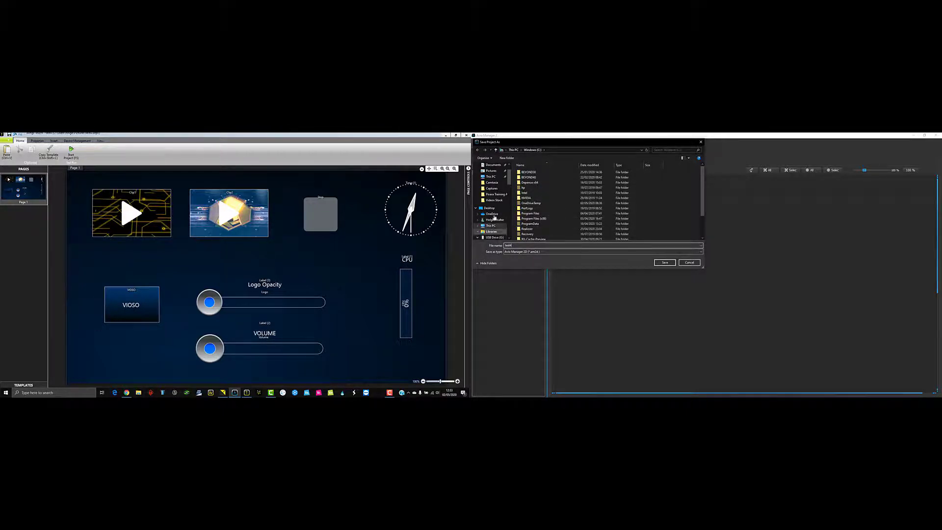
pyautogui.click(493, 165)
pyautogui.click(665, 262)
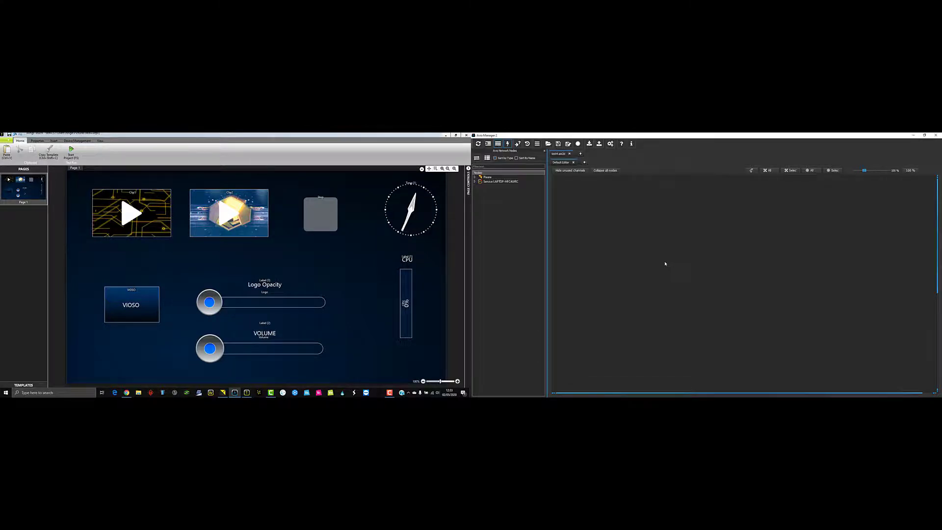
# Examine the Pixera node's folders and the laptop service node's PC Controls System channels in the Avio network tree.
pyautogui.click(475, 177)
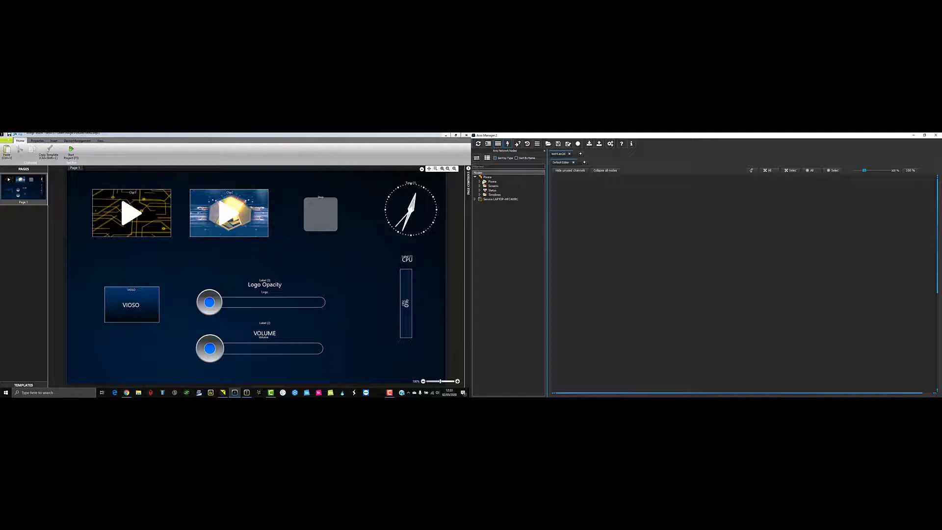
pyautogui.click(485, 178)
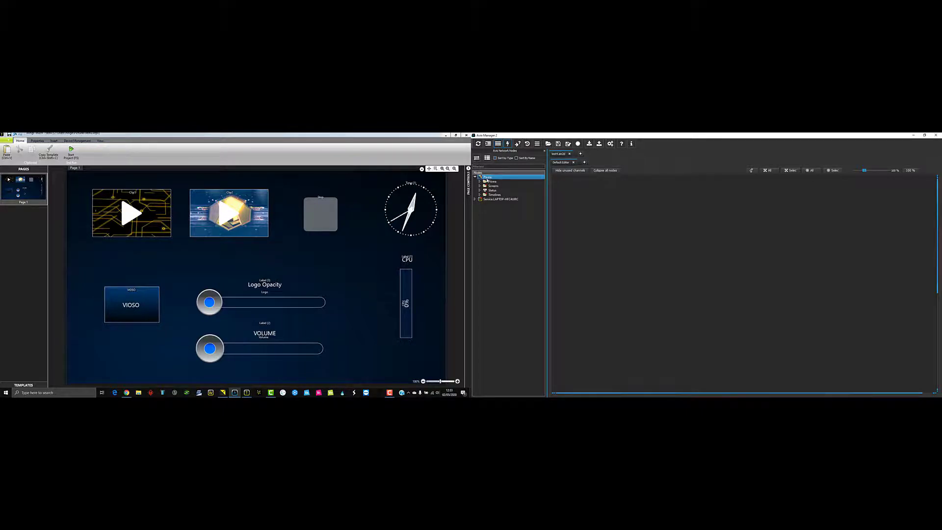
pyautogui.moveTo(488, 180)
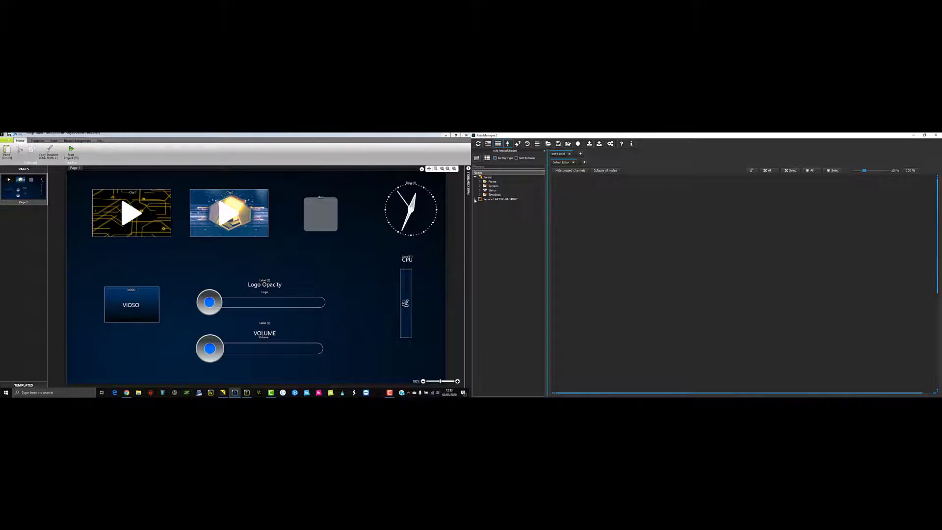
pyautogui.click(475, 199)
pyautogui.click(479, 217)
pyautogui.doubleClick(496, 227)
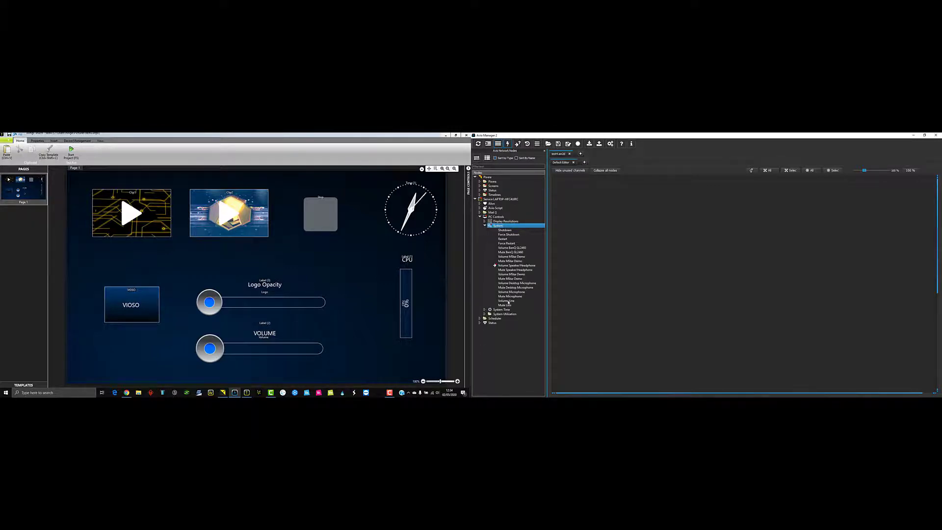
pyautogui.moveTo(515, 267)
pyautogui.click(502, 348)
# Start the Wings Touch project, refresh the Avio network nodes and expand the test4 node.
pyautogui.click(74, 154)
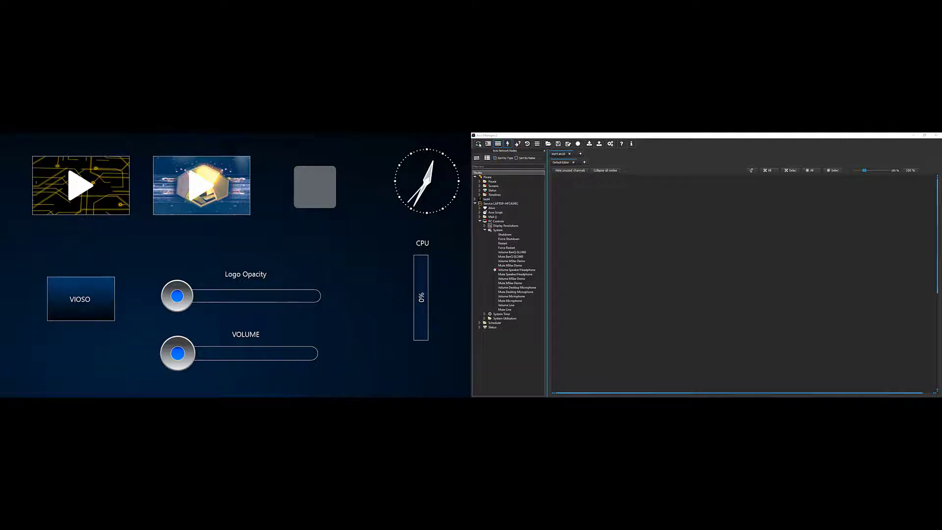
pyautogui.click(479, 144)
pyautogui.click(475, 200)
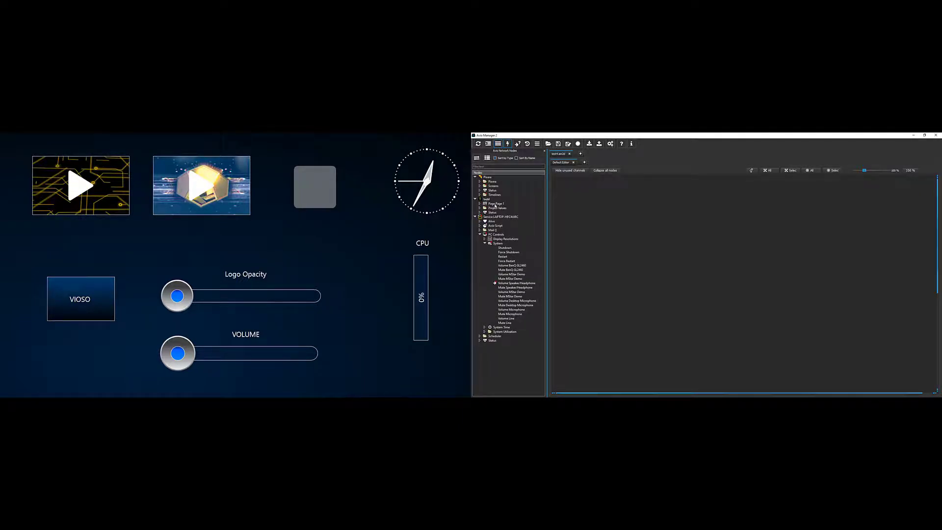
pyautogui.moveTo(493, 207)
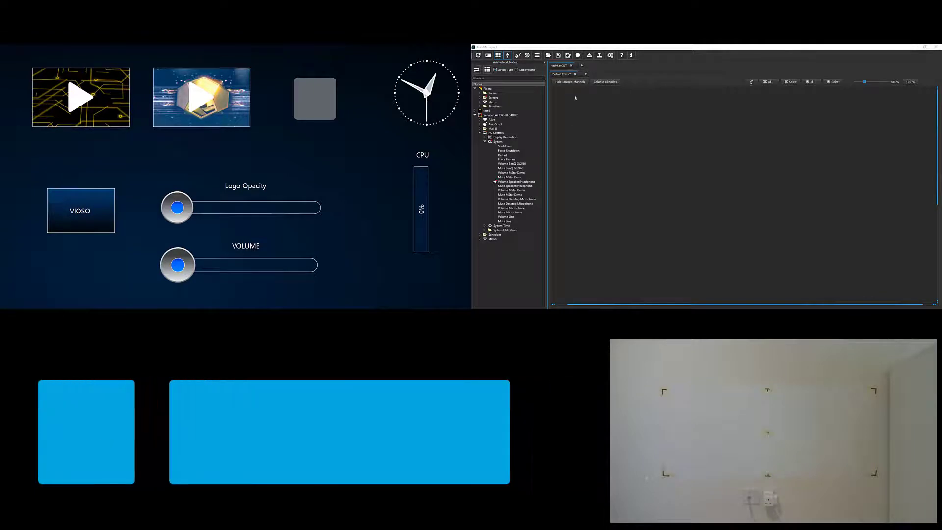
# Place test4's Page 1 node in the Avio editor and toggle the Clip 1 button on and off to test its channel.
pyautogui.click(475, 110)
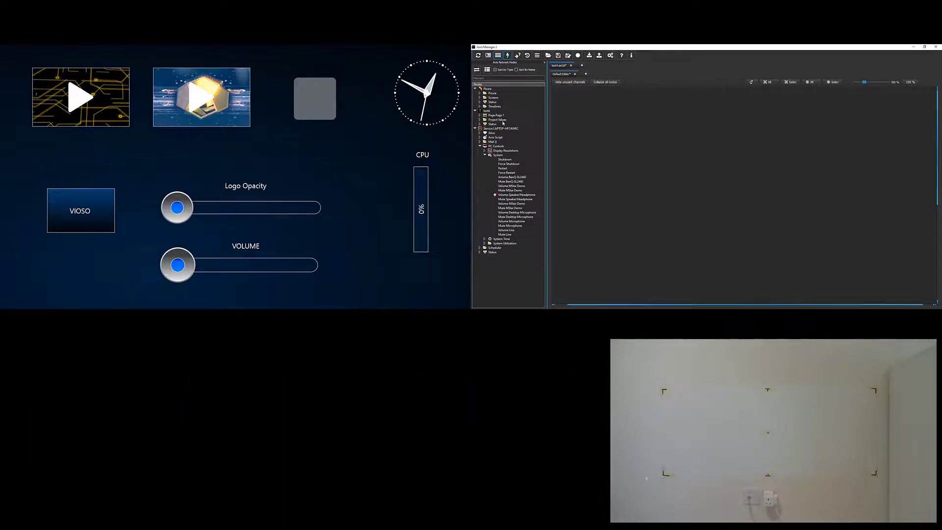
pyautogui.moveTo(495, 115); pyautogui.dragTo(613, 123)
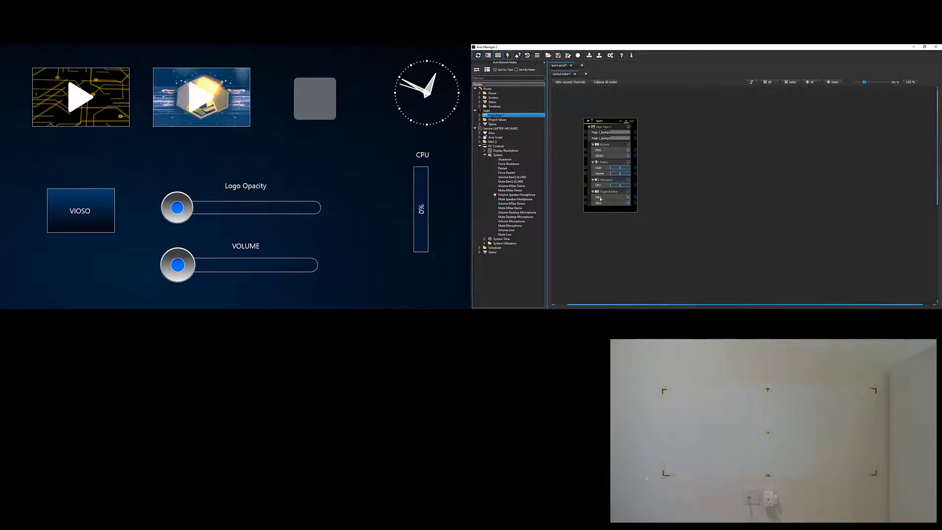
pyautogui.click(102, 111)
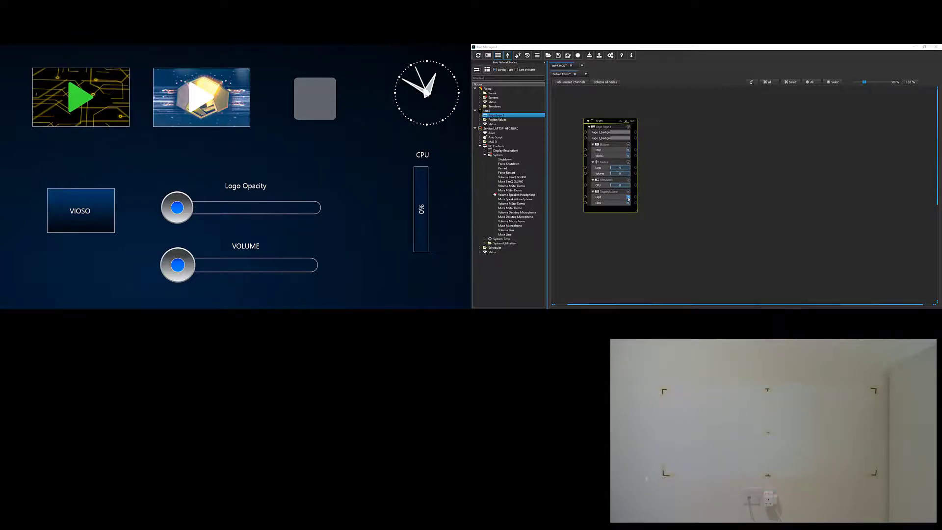
pyautogui.click(98, 114)
# Add Pixera's Timelines node to the editor, enlarge it to show its cue channels and place it beside the Page 1 node.
pyautogui.click(480, 106)
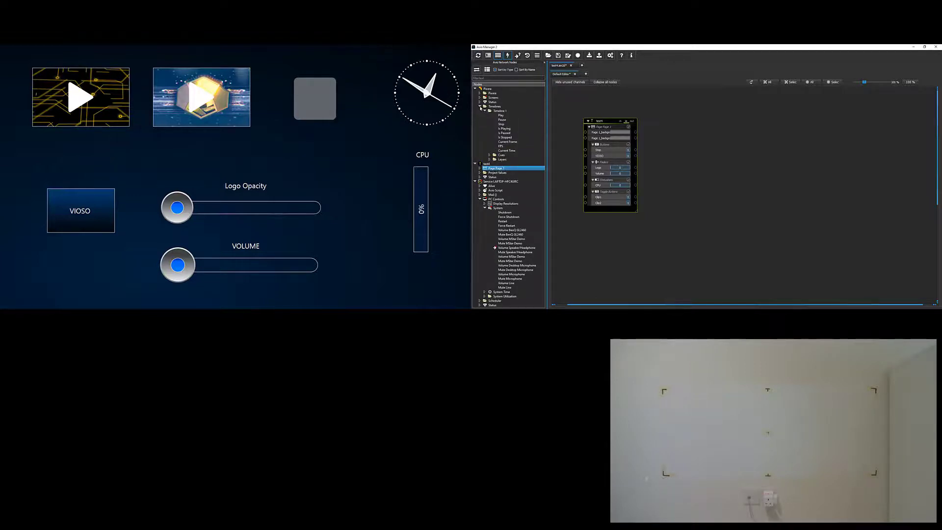
pyautogui.moveTo(492, 107); pyautogui.dragTo(687, 117)
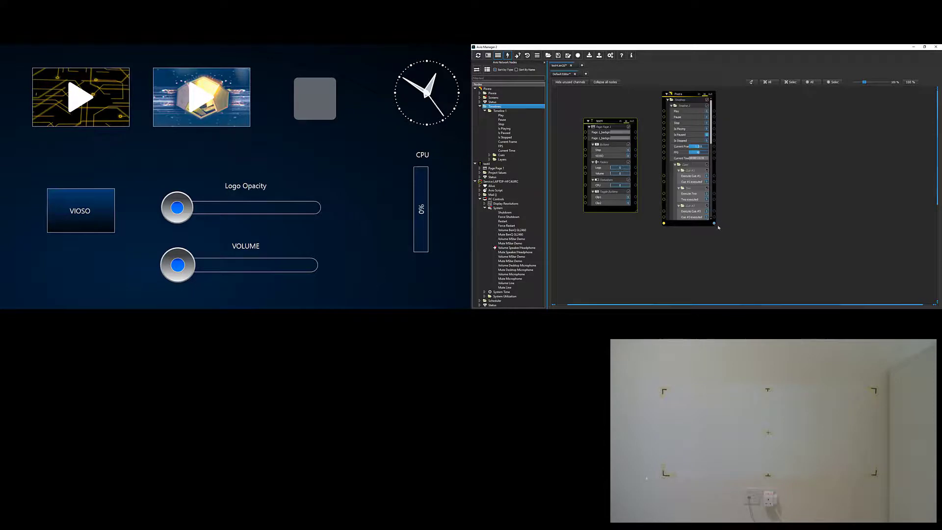
pyautogui.moveTo(714, 223); pyautogui.dragTo(749, 277)
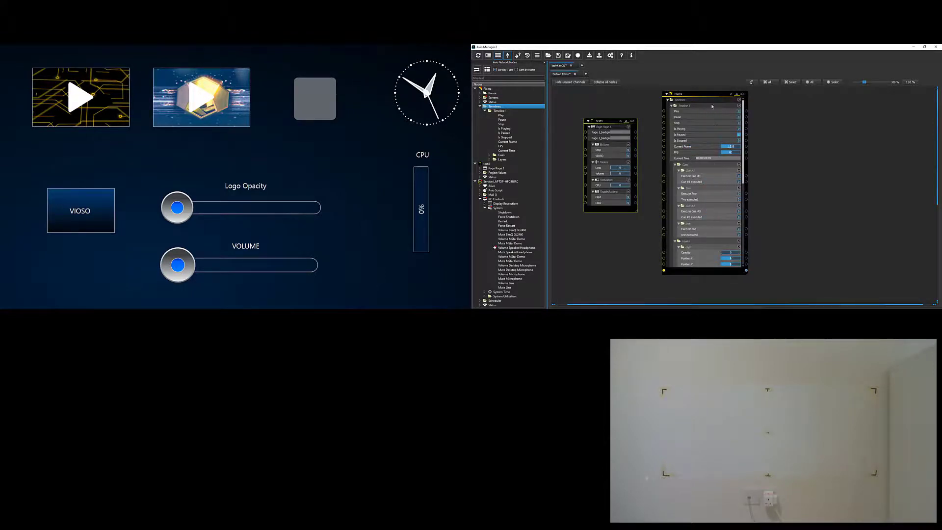
pyautogui.moveTo(715, 97); pyautogui.dragTo(766, 104)
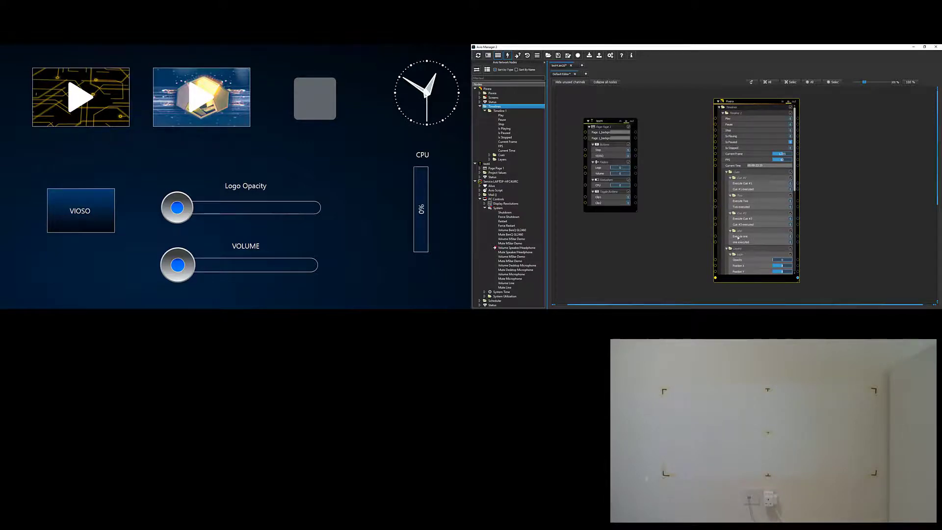
# Connect the Clip 1 output to the Execute one cue input with a Direct connection and trigger Clip 1 on the touch page.
pyautogui.moveTo(739, 238)
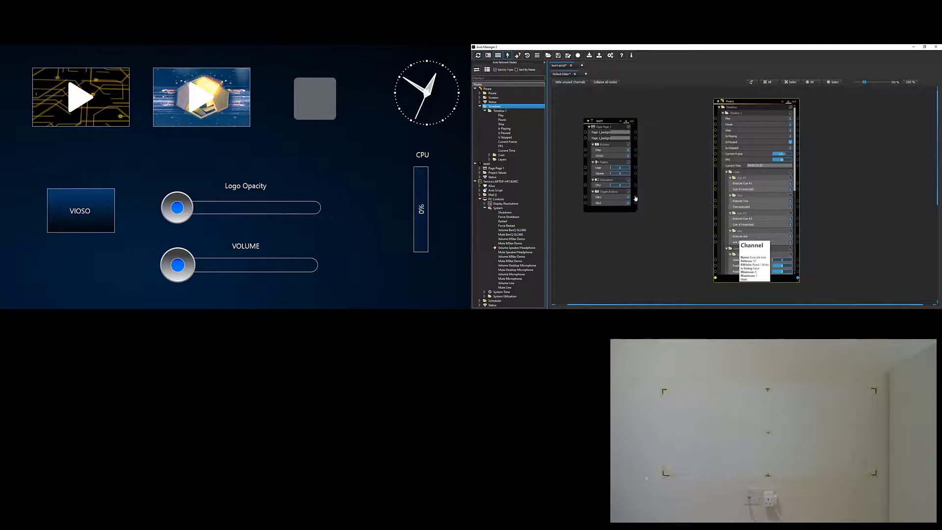
pyautogui.moveTo(636, 197); pyautogui.dragTo(715, 239)
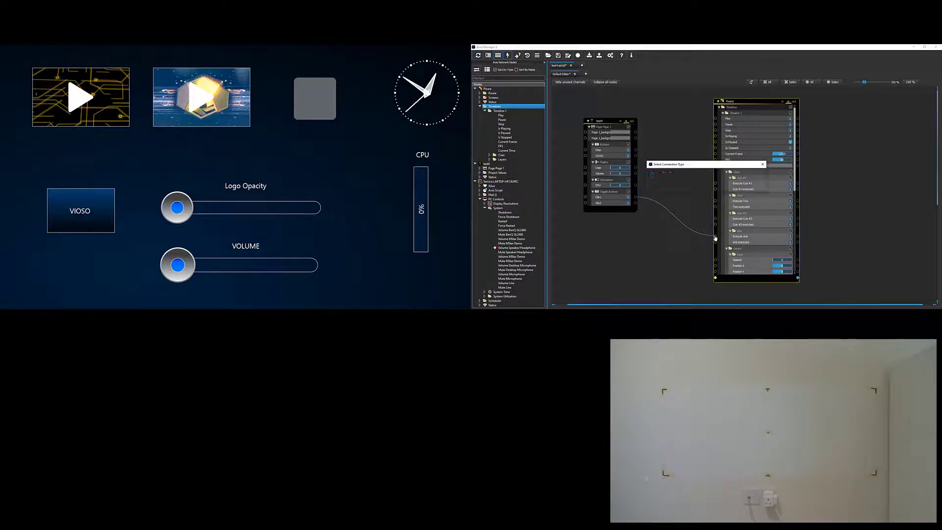
pyautogui.click(692, 185)
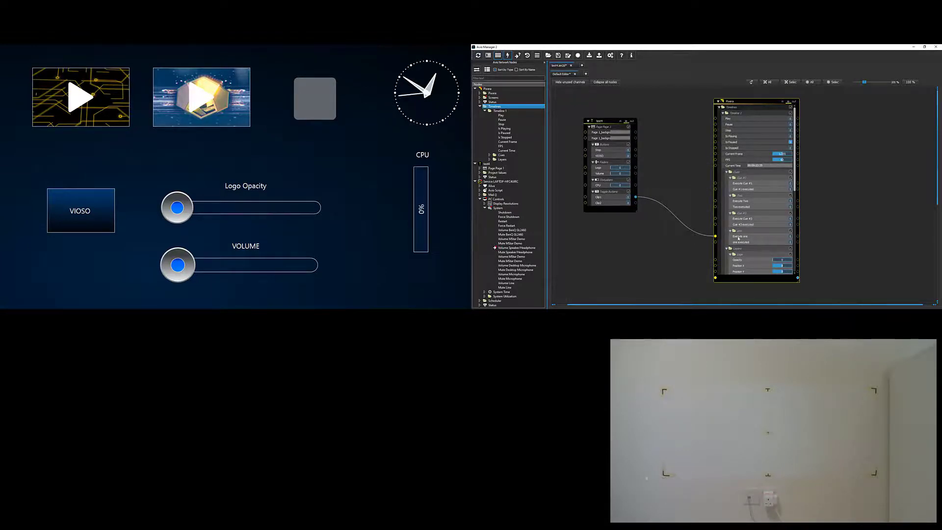
pyautogui.moveTo(740, 239)
pyautogui.click(81, 98)
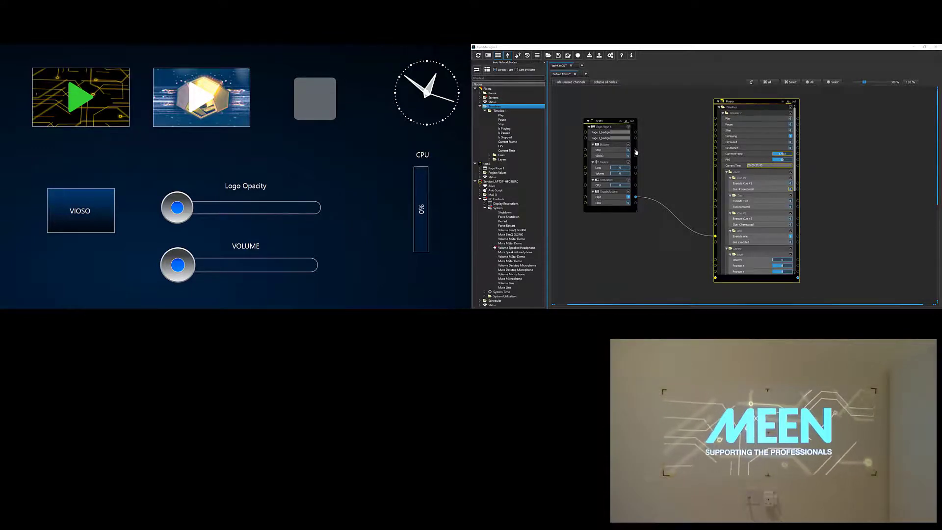
# Connect the Stop button's output to Timeline 1's Stop input with a Direct connection and trigger Stop on the touch page.
pyautogui.moveTo(636, 151); pyautogui.dragTo(715, 131)
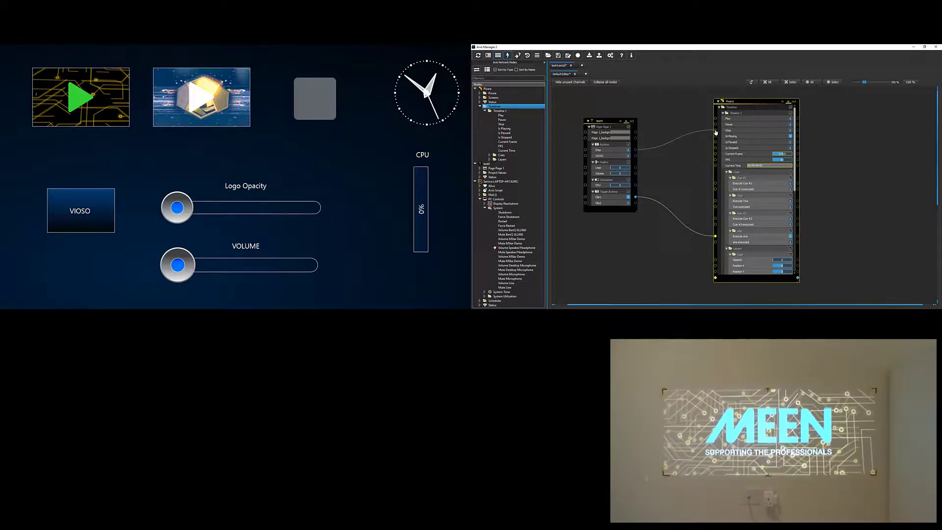
pyautogui.moveTo(715, 132); pyautogui.dragTo(715, 131)
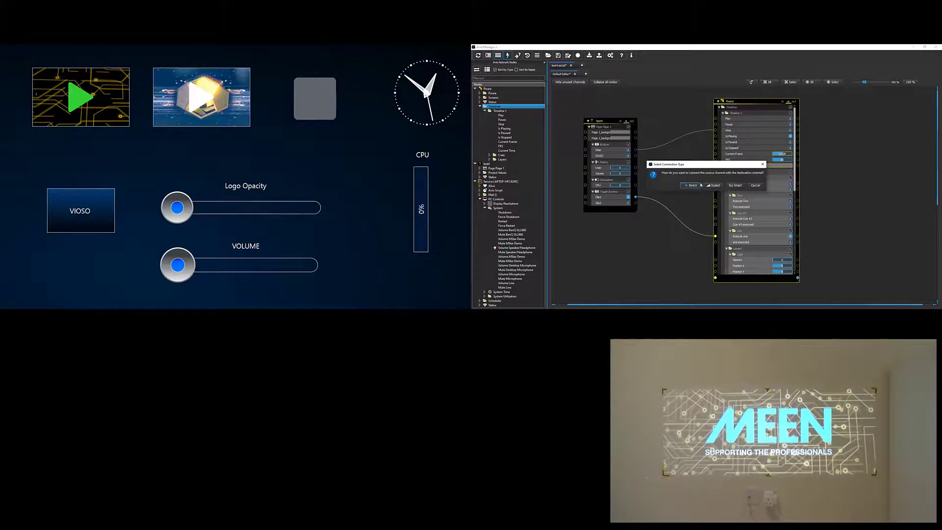
pyautogui.click(692, 185)
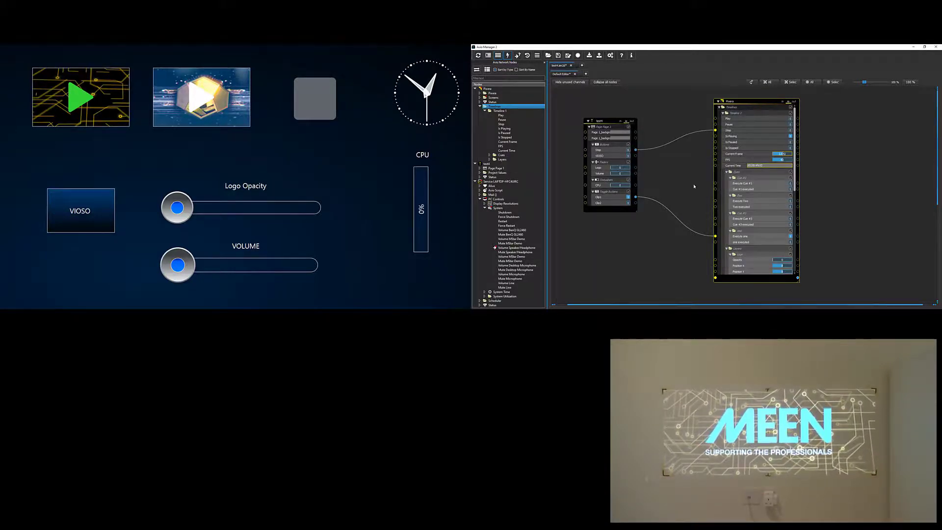
pyautogui.click(318, 99)
pyautogui.click(318, 99)
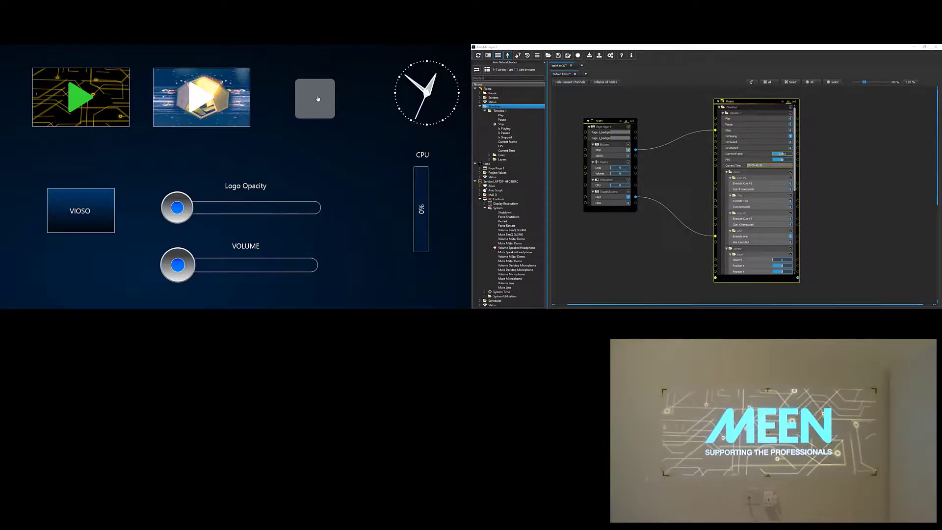
pyautogui.click(317, 98)
pyautogui.click(317, 99)
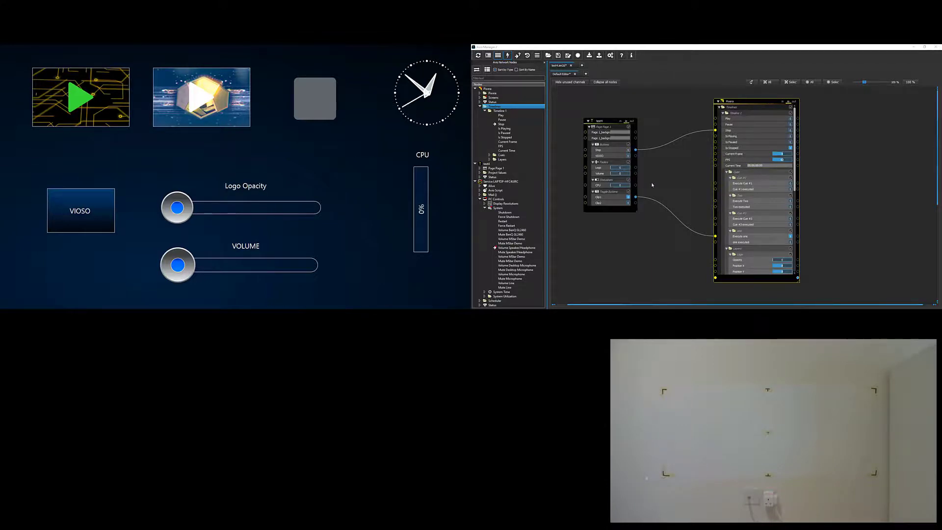
# Connect the Clip 2 output to the Execute two cue input with a Direct connection, then trigger Clip 2 and Stop on the touch page.
pyautogui.moveTo(635, 203); pyautogui.dragTo(716, 204)
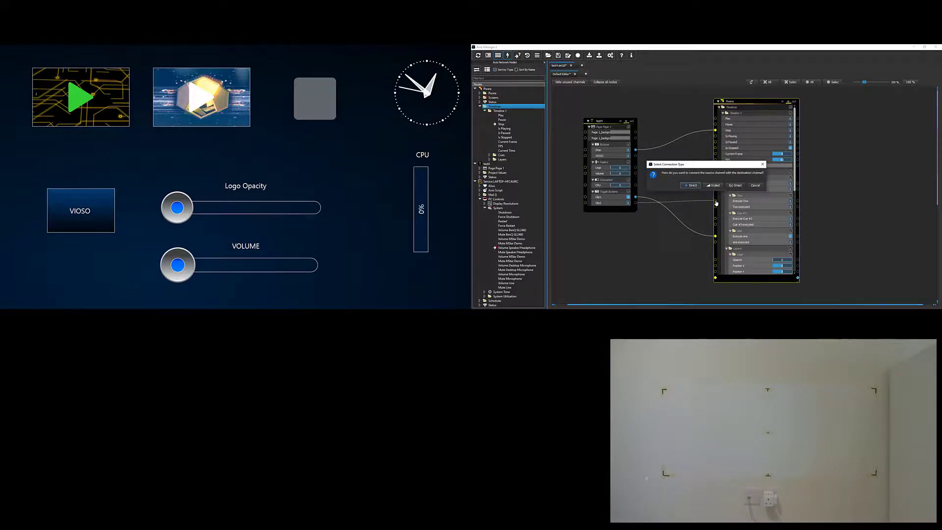
pyautogui.click(692, 185)
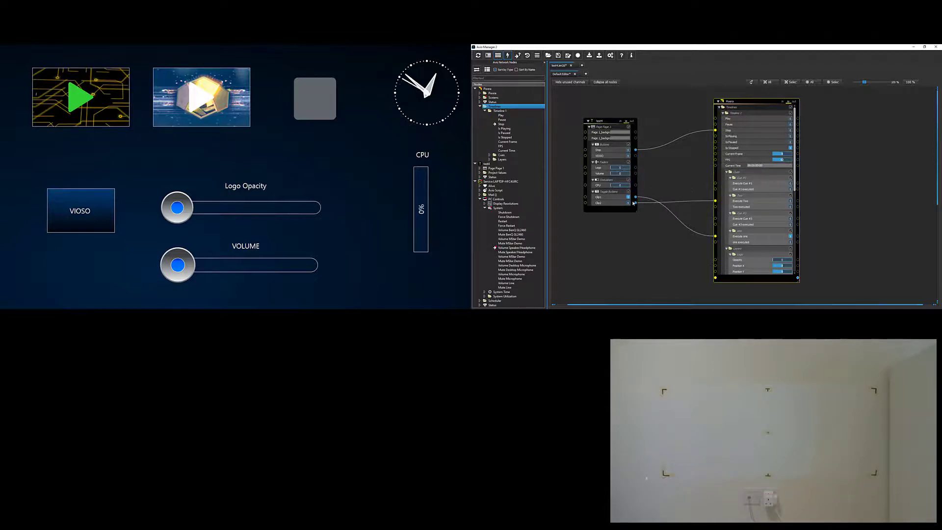
pyautogui.click(216, 115)
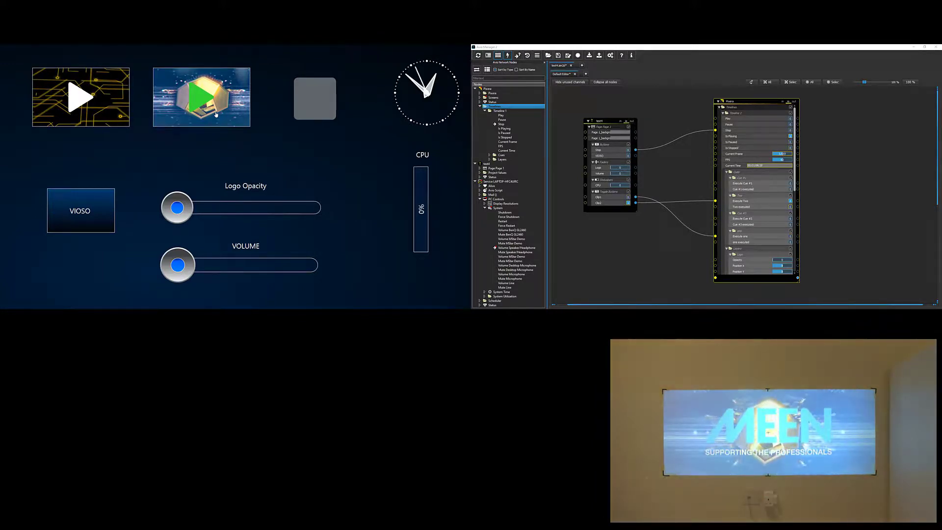
pyautogui.click(310, 103)
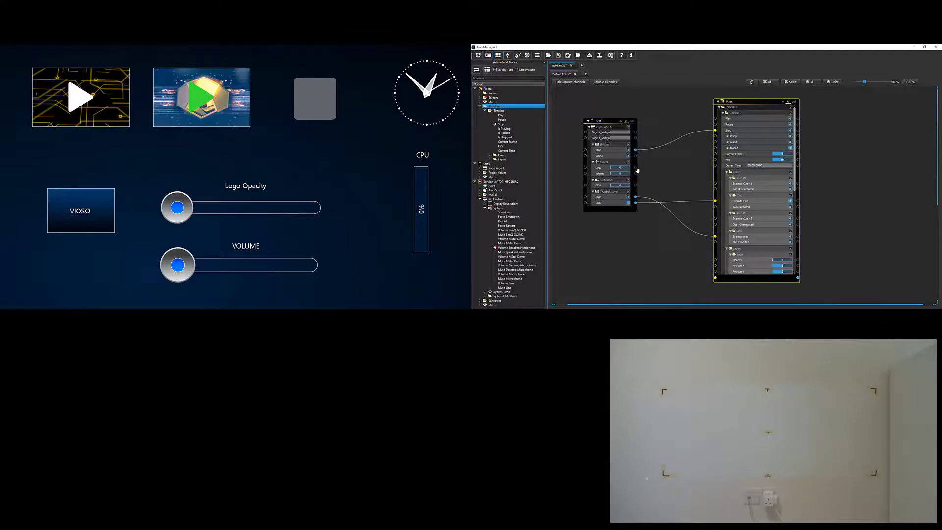
# Connect the Logo fader's output to the logo layer's Opacity input on the Timelines node with a Direct connection.
pyautogui.moveTo(666, 173); pyautogui.dragTo(698, 211)
pyautogui.moveTo(698, 213); pyautogui.dragTo(680, 190)
pyautogui.scroll(-1, 750, 237)
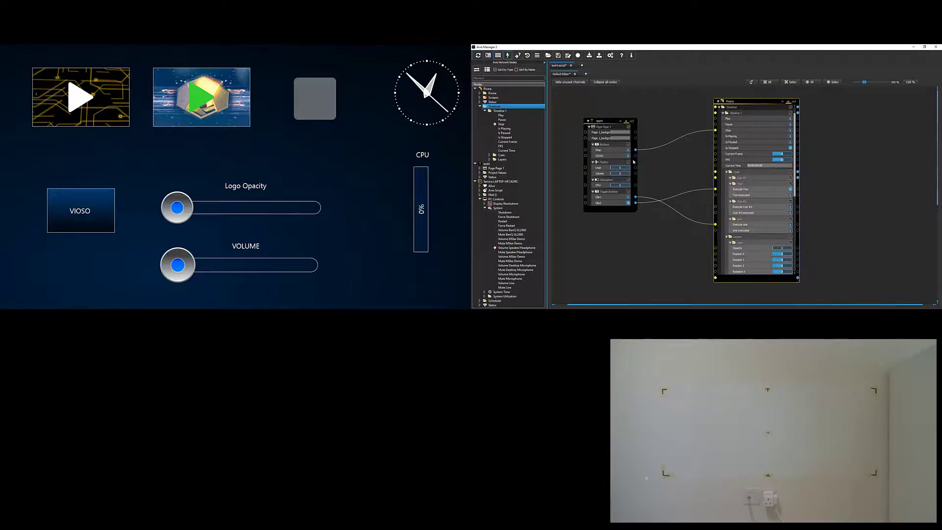
pyautogui.moveTo(636, 169); pyautogui.dragTo(716, 250)
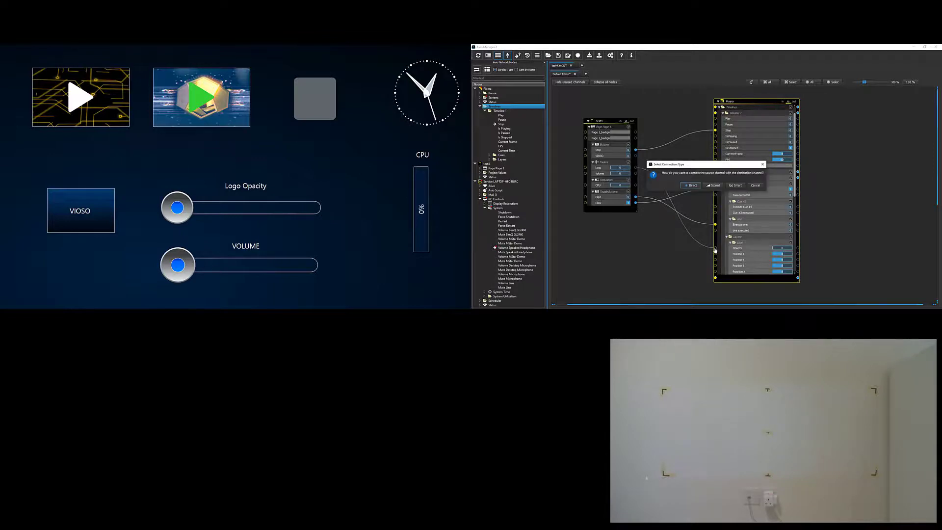
pyautogui.click(691, 186)
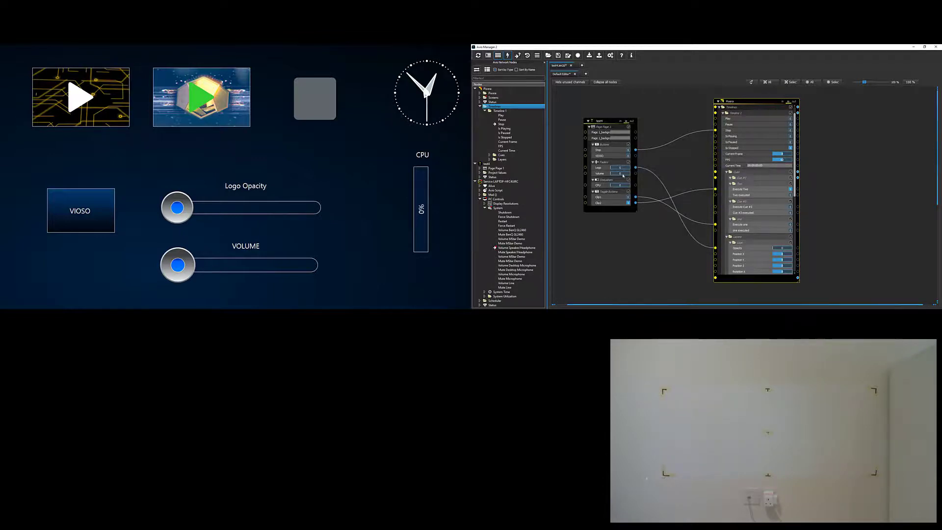
pyautogui.moveTo(612, 169)
pyautogui.mouseDown()
pyautogui.moveTo(624, 171)
pyautogui.moveTo(609, 170)
pyautogui.mouseUp()
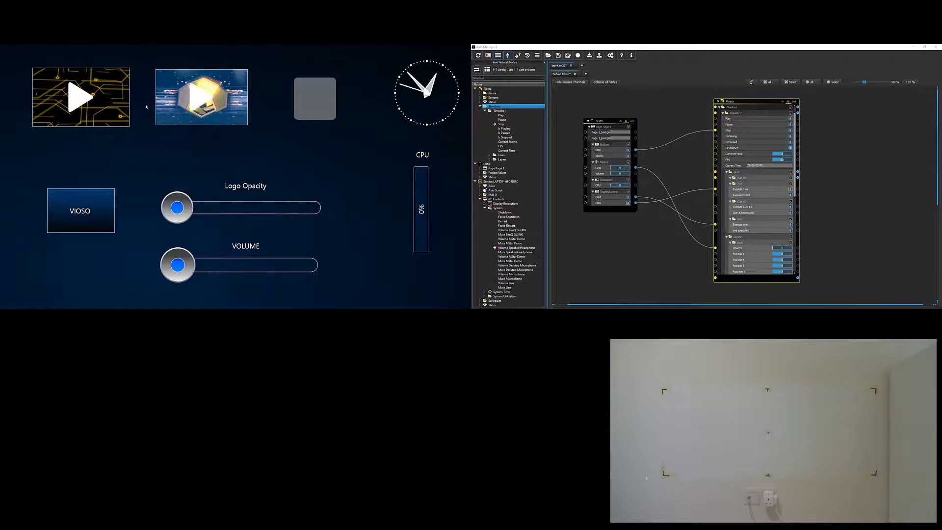
# Test the logo fader by playing Clip 1, raising Logo Opacity to about halfway, stopping playback and switching Clip 1 off.
pyautogui.click(73, 97)
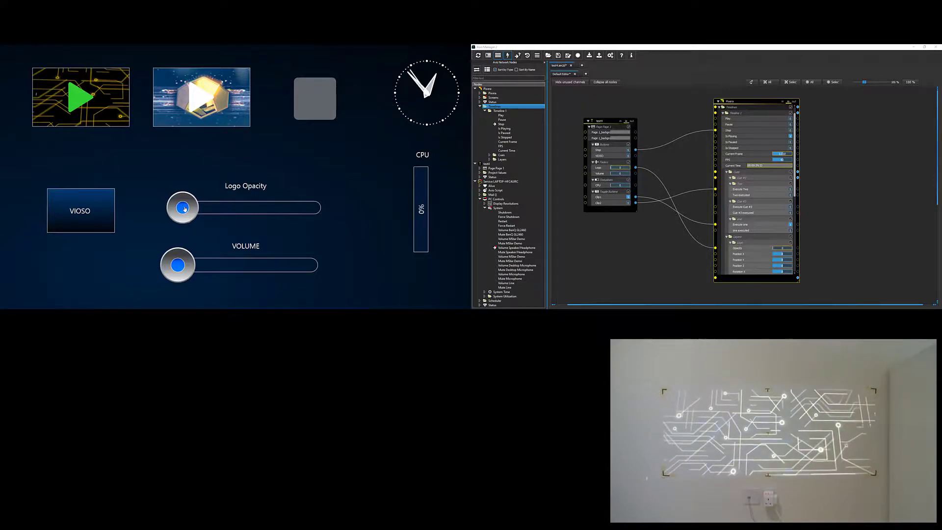
pyautogui.moveTo(180, 208); pyautogui.dragTo(249, 212)
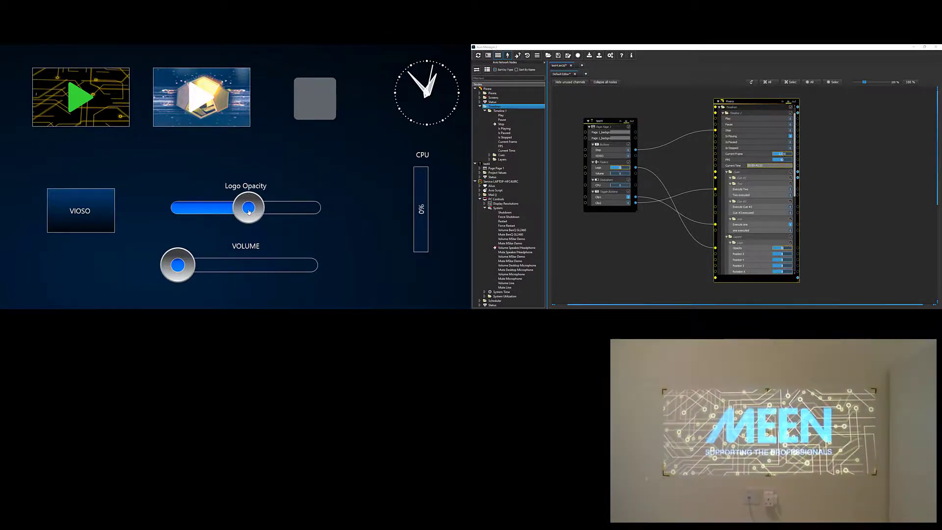
pyautogui.click(303, 107)
pyautogui.click(98, 112)
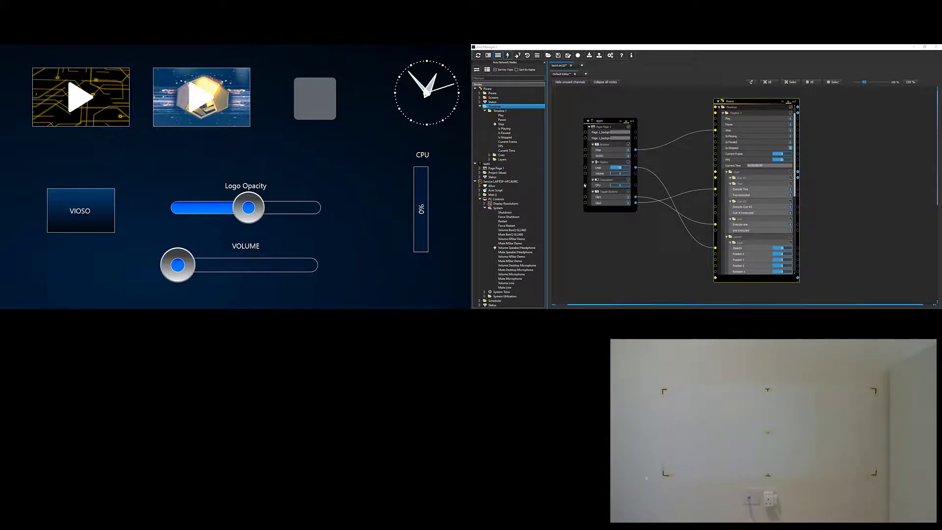
# Add the laptop service's Volume Speaker/Headphone channel to the editor and remove the stray connection attached to it.
pyautogui.click(488, 182)
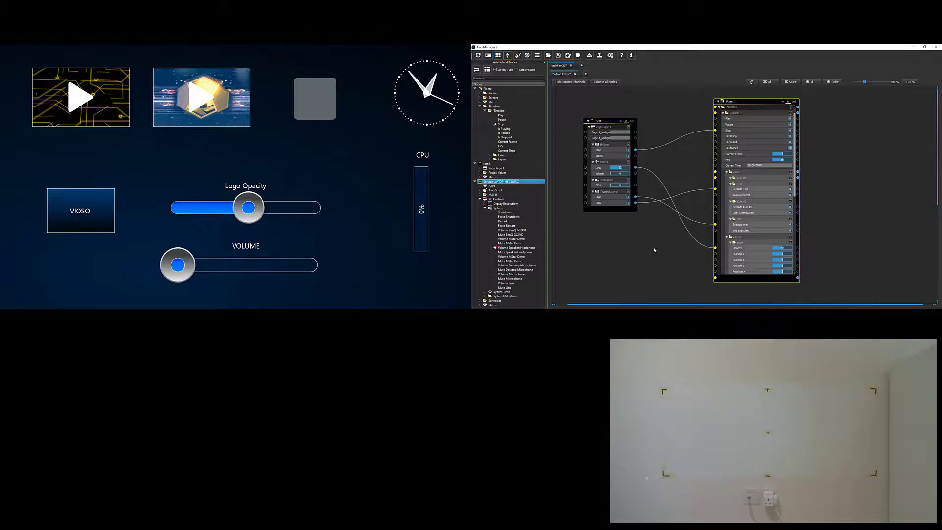
pyautogui.click(501, 248)
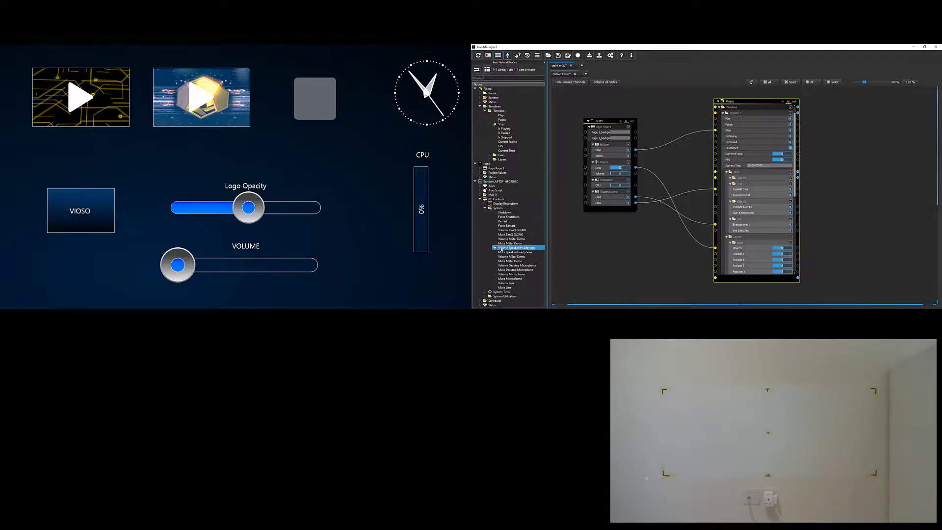
pyautogui.moveTo(502, 250); pyautogui.dragTo(662, 259)
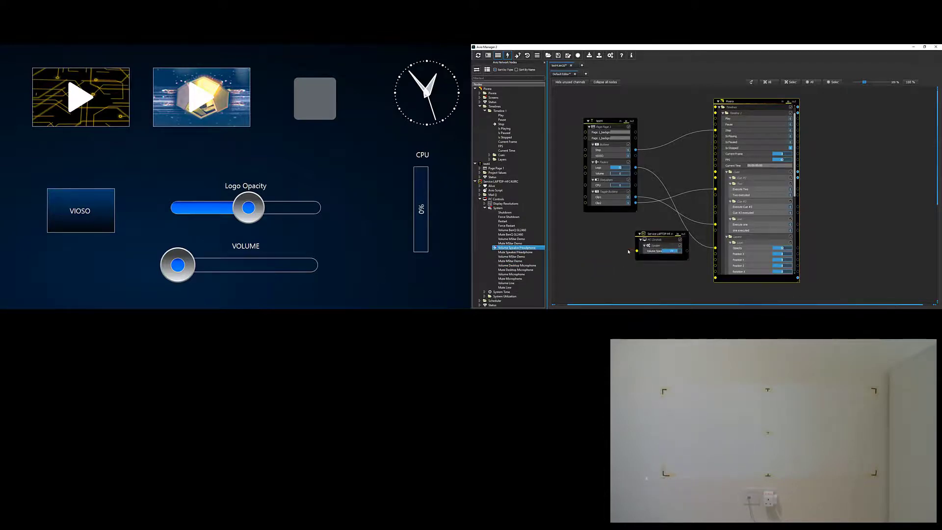
pyautogui.click(629, 251)
pyautogui.rightClick(628, 251)
pyautogui.click(635, 266)
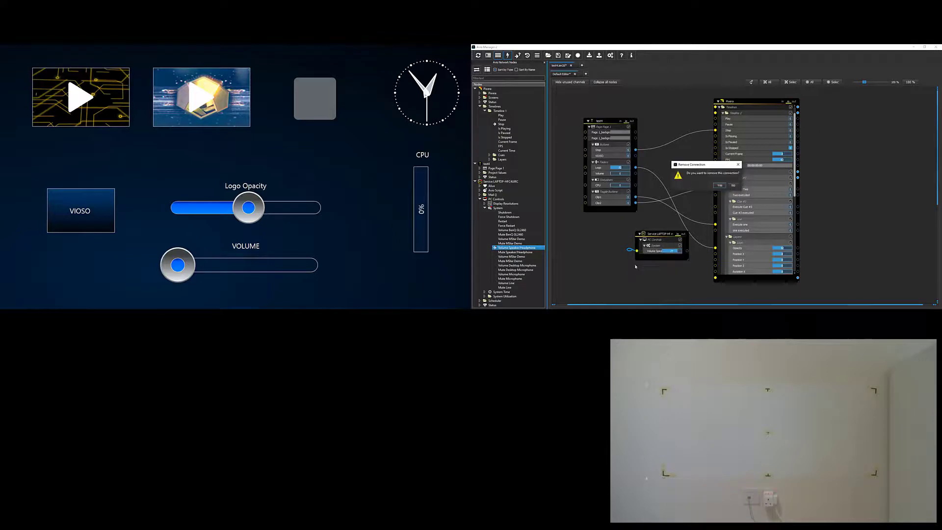
pyautogui.click(720, 185)
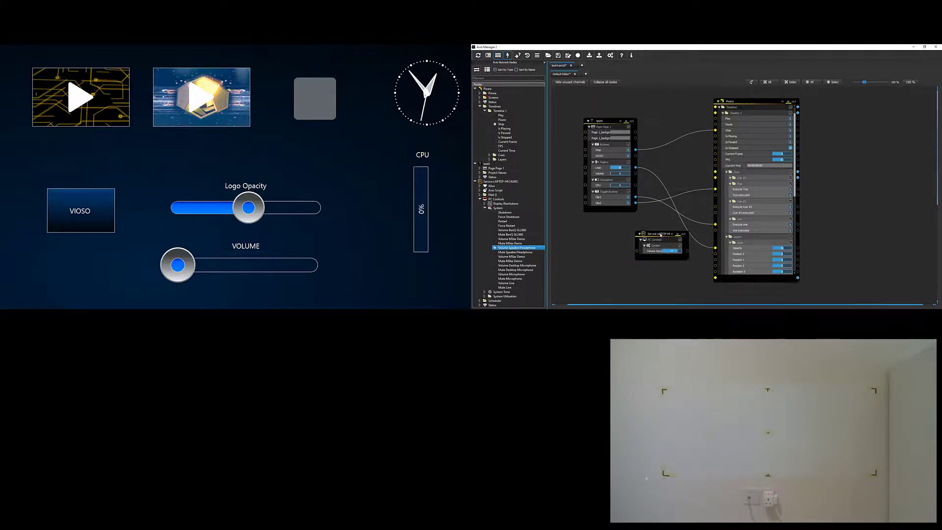
# Place the speaker volume node above the connections and link the Volume fader's output to it with a Direct connection.
pyautogui.moveTo(661, 236); pyautogui.dragTo(677, 99)
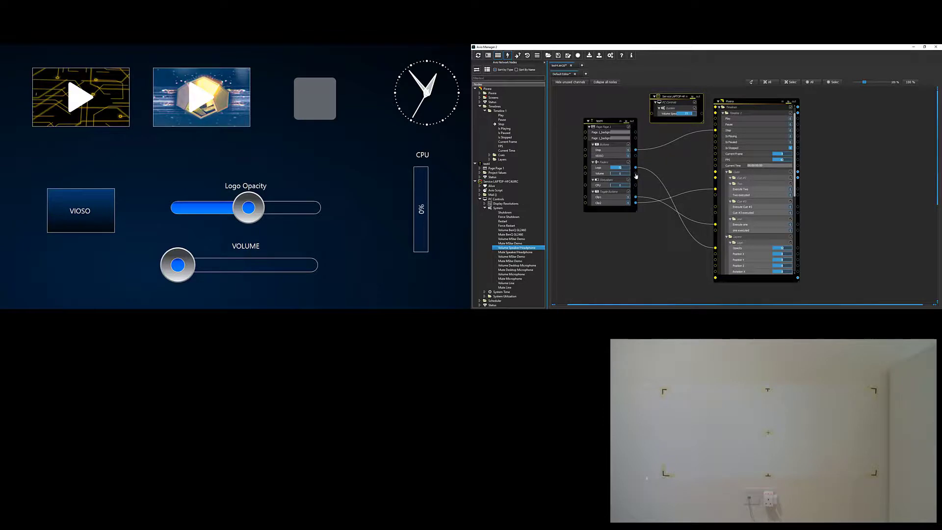
pyautogui.moveTo(636, 174); pyautogui.dragTo(651, 116)
pyautogui.click(689, 185)
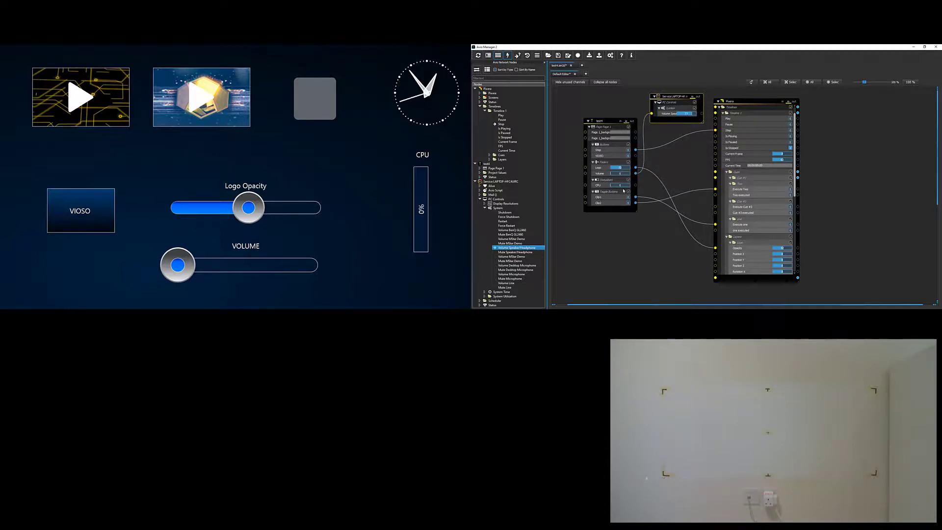
# Test the volume link by lowering the Volume fader, playing Clip 1, raising the fader to about 30% and stopping playback.
pyautogui.moveTo(616, 174)
pyautogui.mouseDown()
pyautogui.moveTo(624, 177)
pyautogui.moveTo(609, 175)
pyautogui.mouseUp()
pyautogui.moveTo(240, 270); pyautogui.dragTo(180, 267)
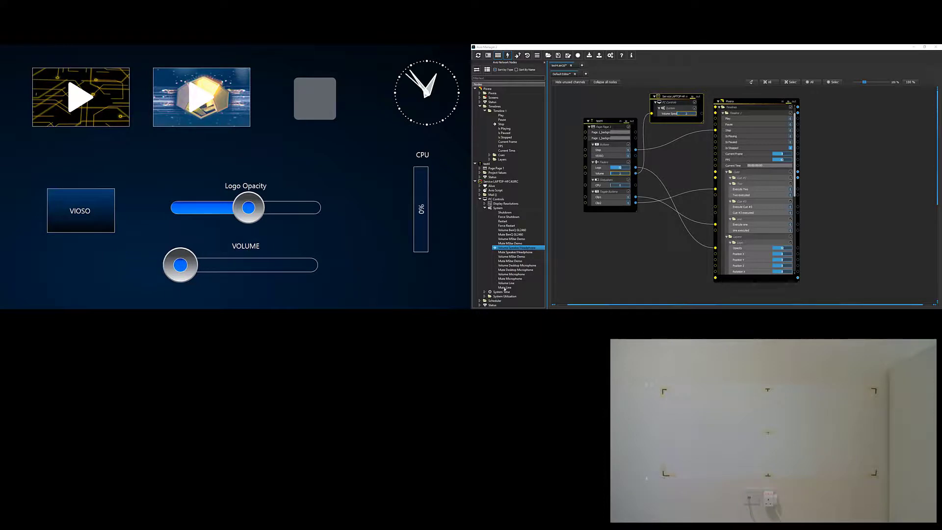
pyautogui.click(80, 102)
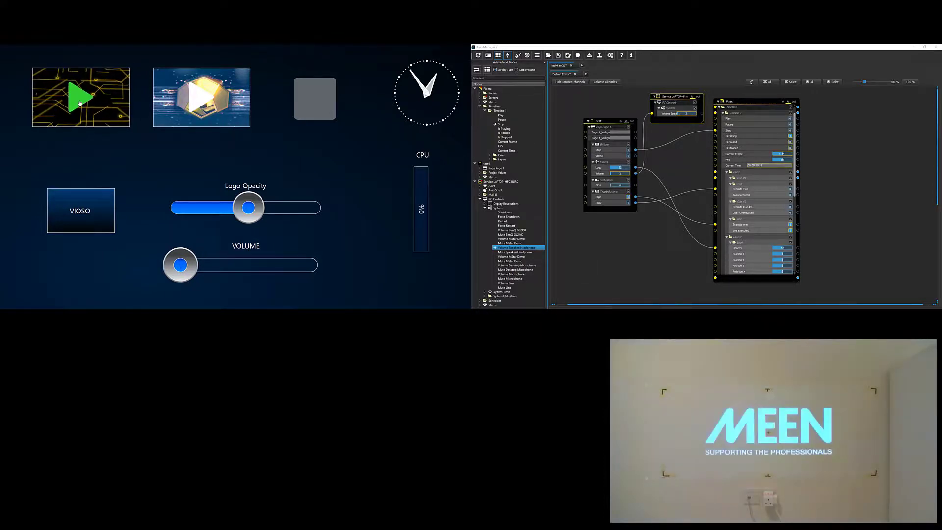
pyautogui.moveTo(186, 273); pyautogui.dragTo(215, 267)
pyautogui.click(315, 99)
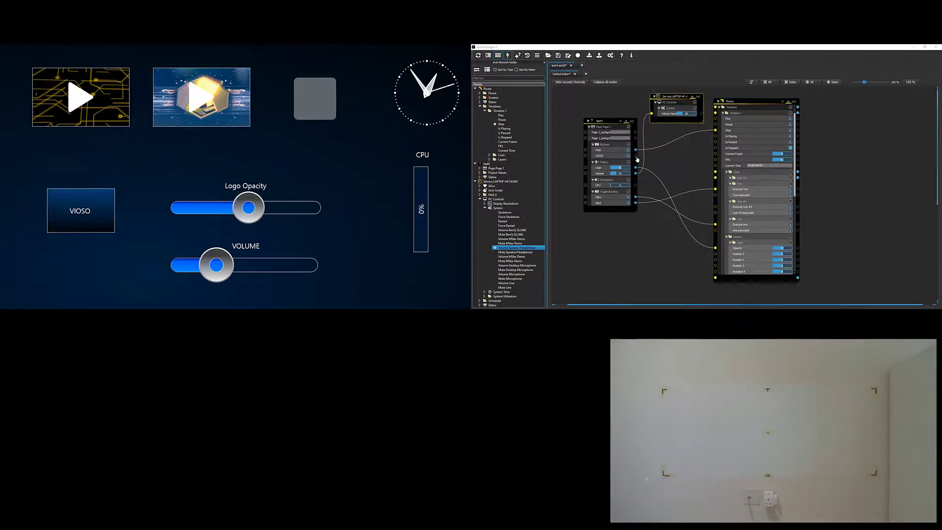
# Add Pixera's Screens node to the editor beside the Timelines node and remove its stray connection.
pyautogui.scroll(-5, 750, 201)
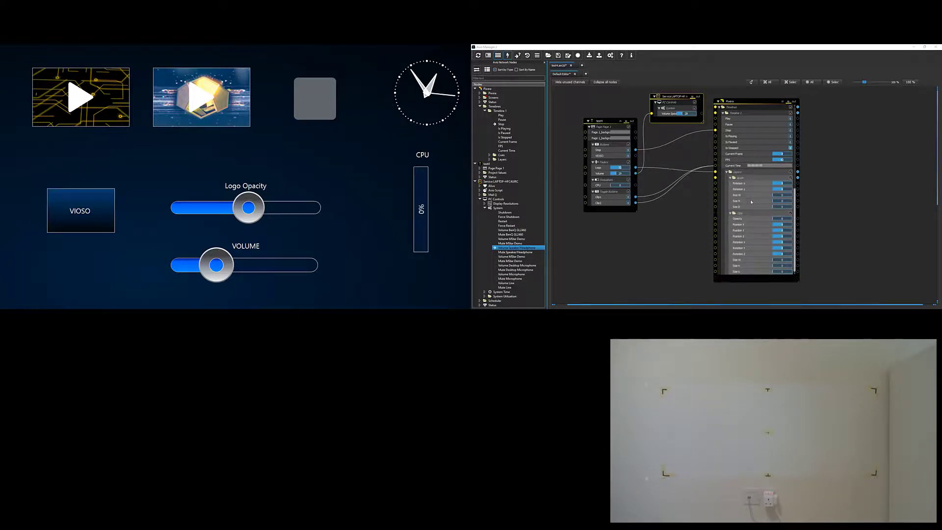
pyautogui.scroll(5, 751, 200)
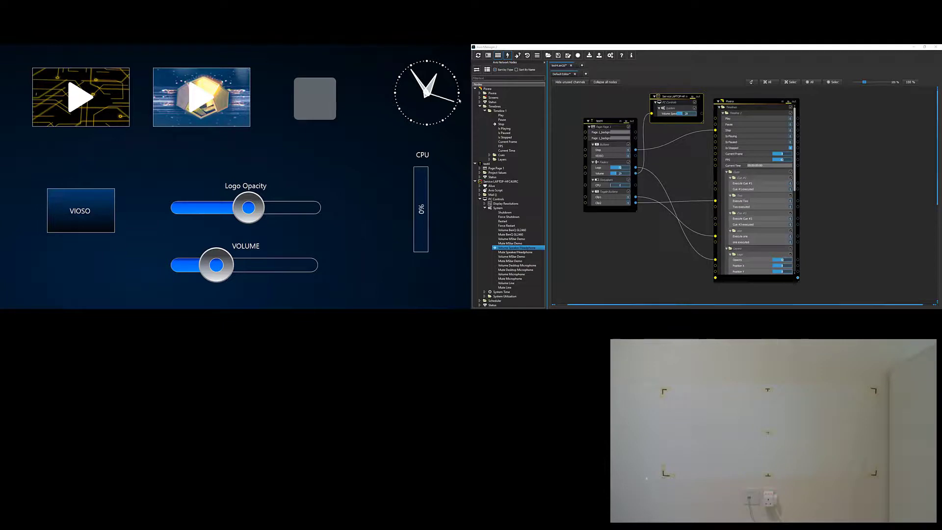
pyautogui.click(480, 97)
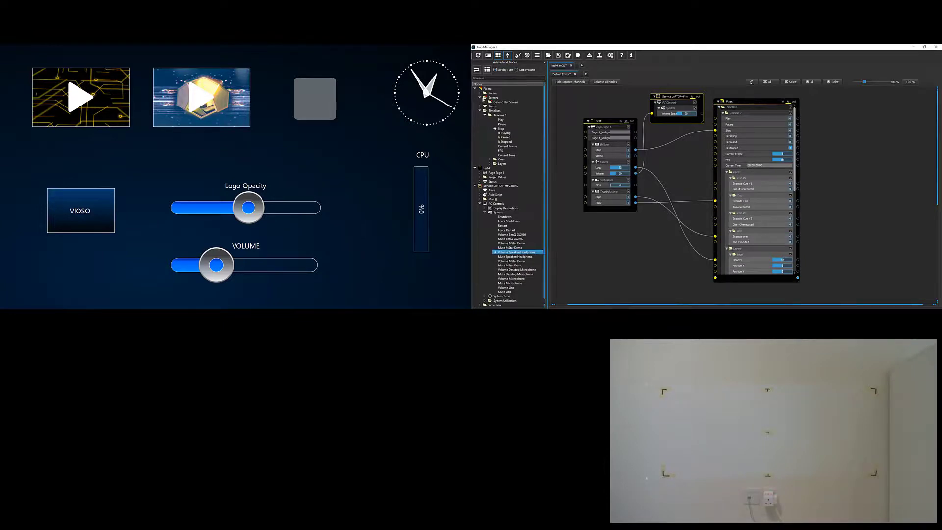
pyautogui.moveTo(493, 99); pyautogui.dragTo(875, 138)
pyautogui.rightClick(841, 171)
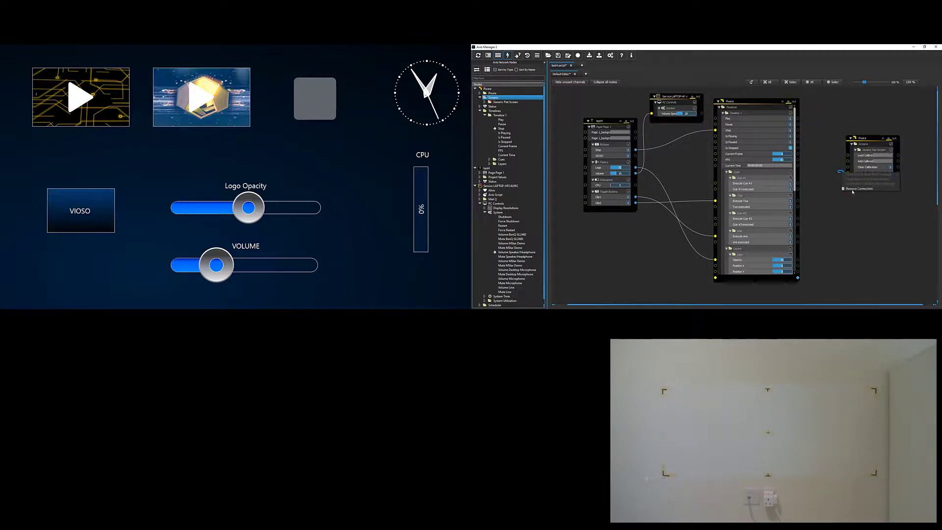
pyautogui.click(853, 189)
pyautogui.click(719, 186)
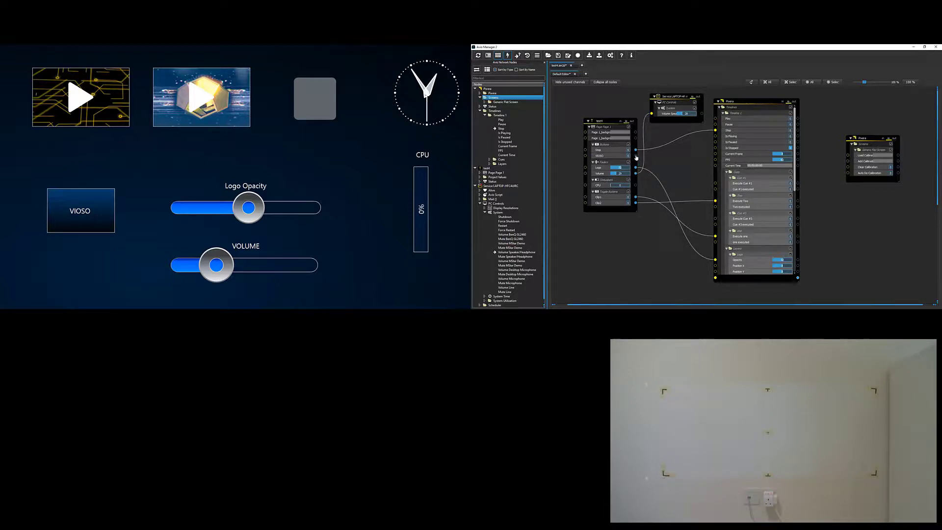
# Connect the VIOSO button's output to the Screens node's auto calibration input with a Direct connection and trigger VIOSO on the touch page.
pyautogui.moveTo(637, 158); pyautogui.dragTo(848, 174)
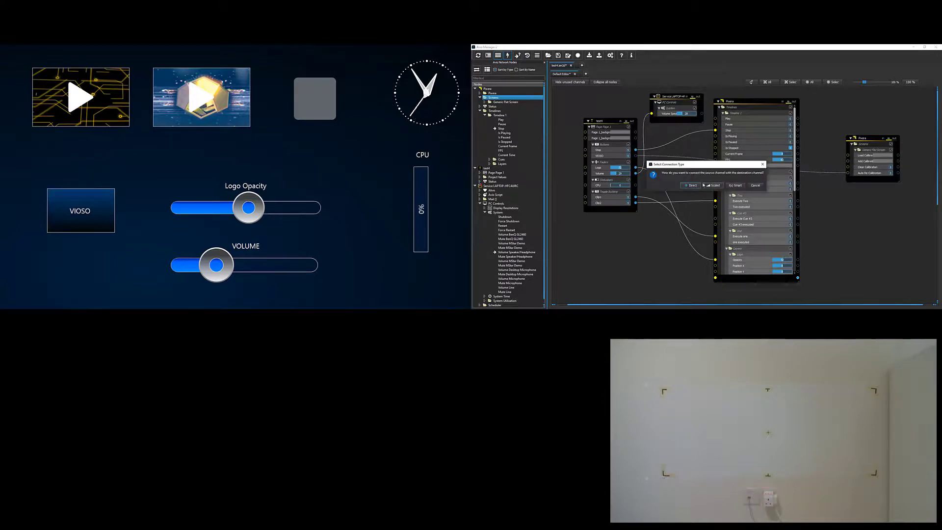
pyautogui.click(693, 186)
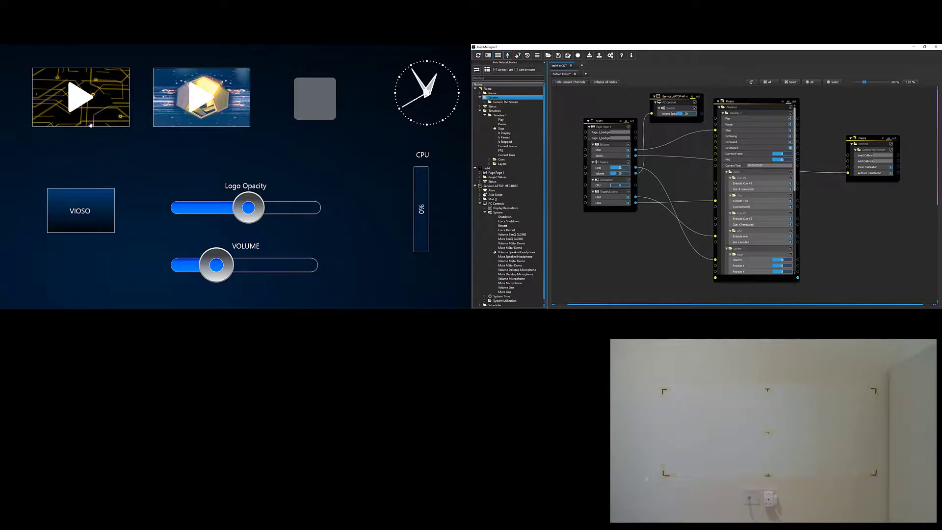
pyautogui.click(89, 213)
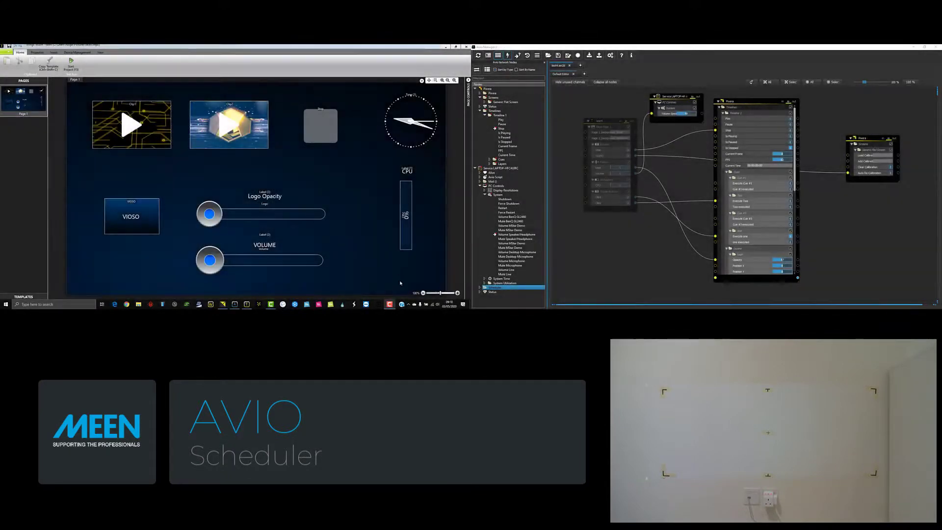
# Open the Avio service's scheduler configuration and add a new schedule.
pyautogui.click(409, 305)
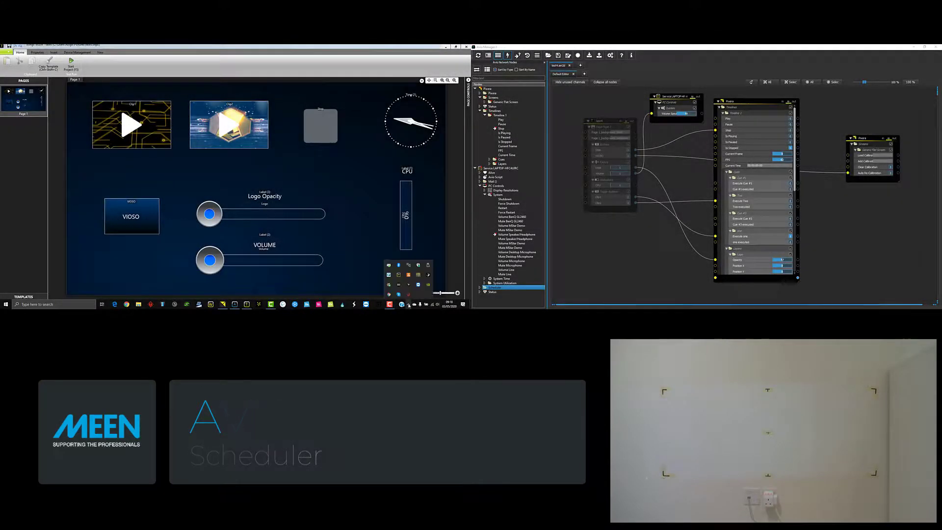
pyautogui.rightClick(399, 276)
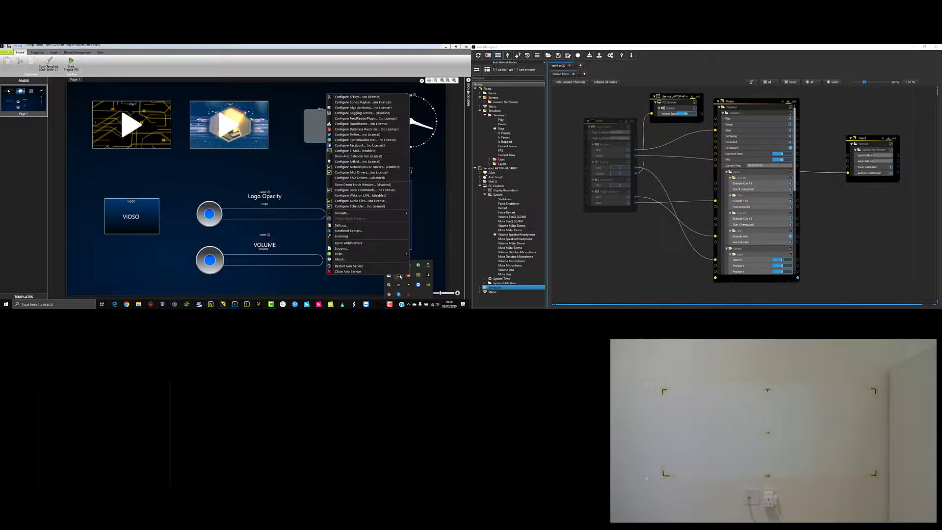
pyautogui.click(373, 206)
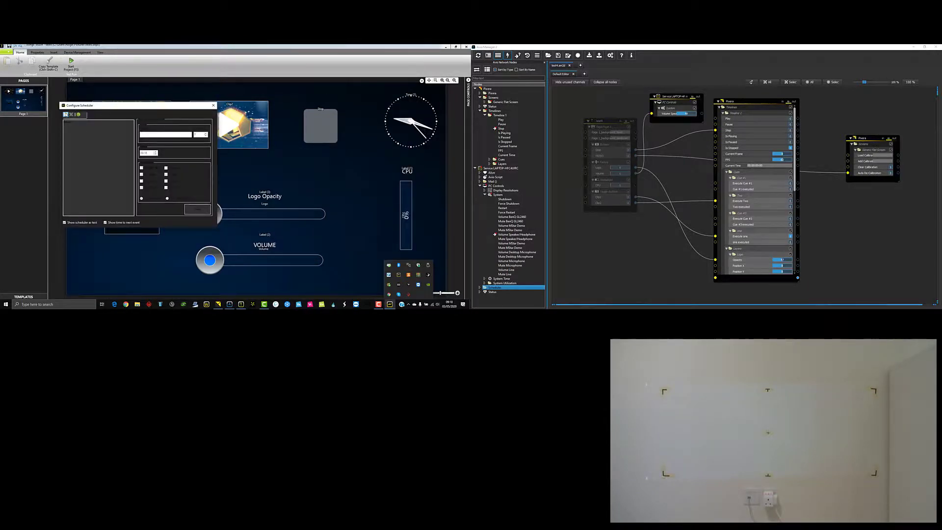
pyautogui.click(65, 115)
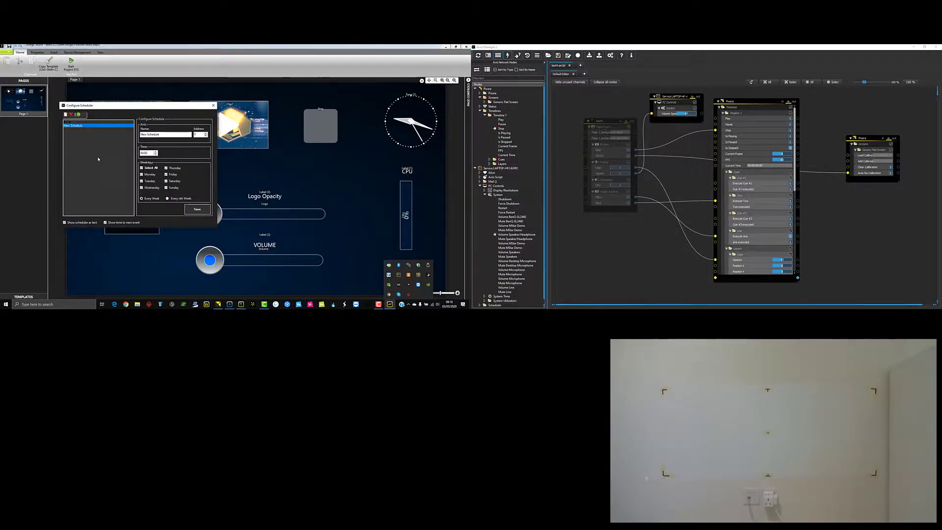
# Name the new schedule "Clip 1 all day", save it and close the scheduler configuration.
pyautogui.click(154, 134)
pyautogui.doubleClick(166, 134)
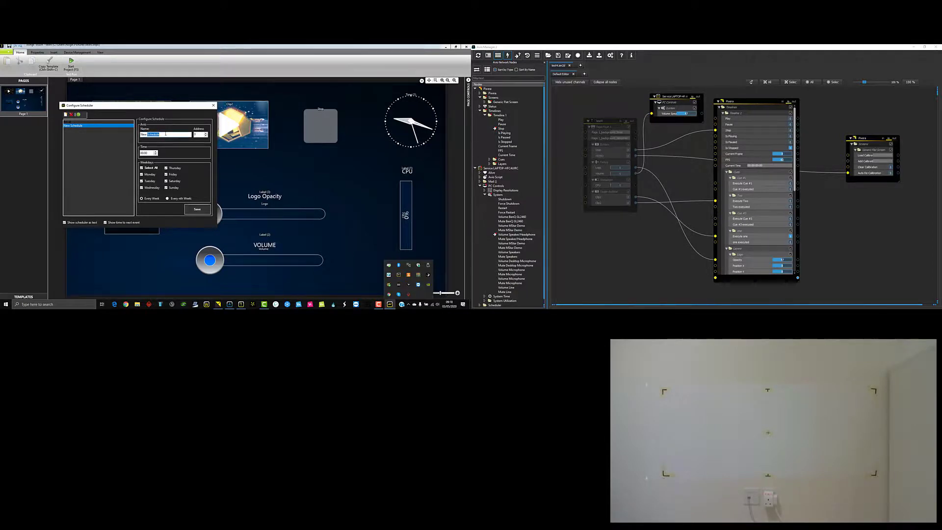
pyautogui.click(166, 134)
pyautogui.moveTo(165, 134); pyautogui.dragTo(134, 140)
pyautogui.write('Clip 1')
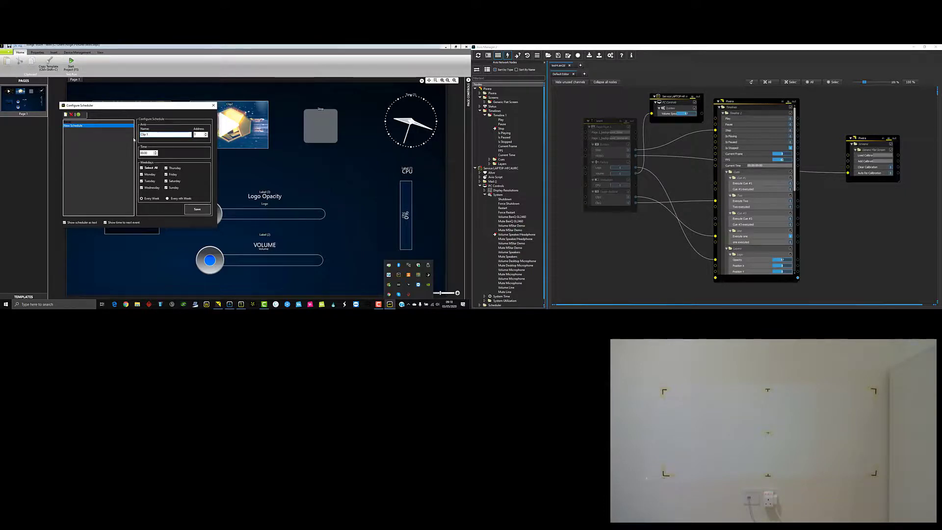
pyautogui.write(' all day')
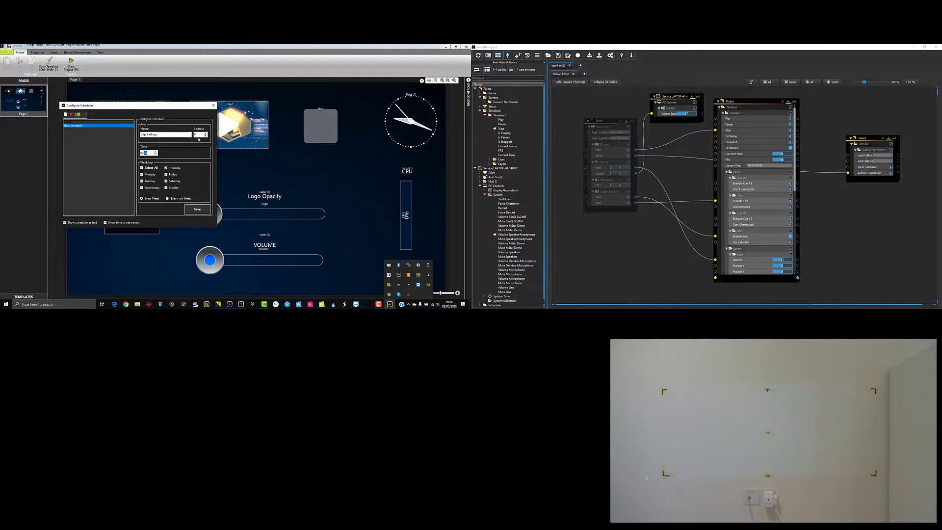
pyautogui.click(197, 209)
pyautogui.click(213, 105)
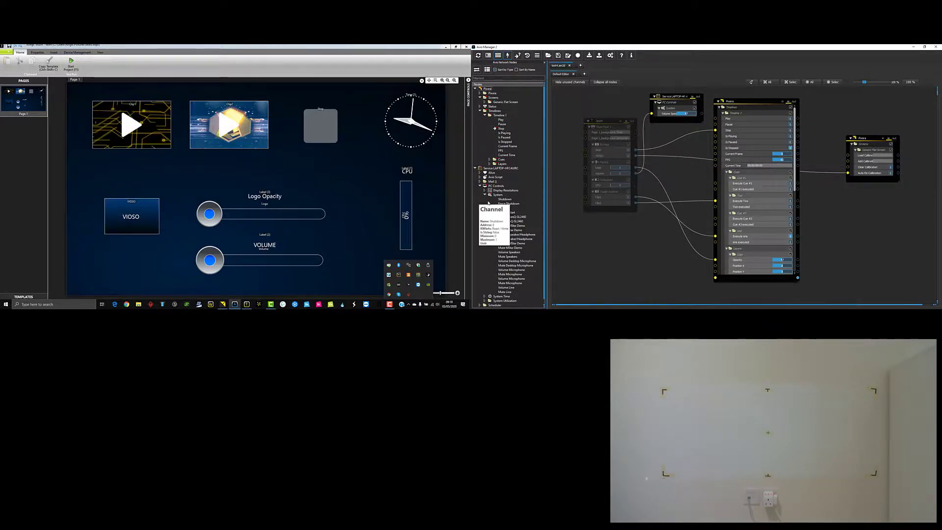
# Expand the Scheduler node in Avio Manager and place its "Clip 1 all day" channel in the editor below the touch page node.
pyautogui.moveTo(502, 302)
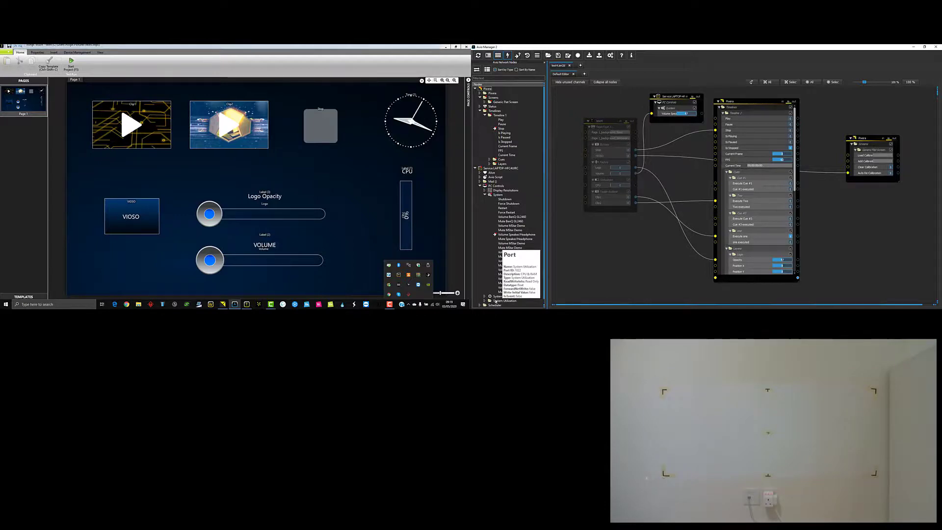
pyautogui.click(486, 305)
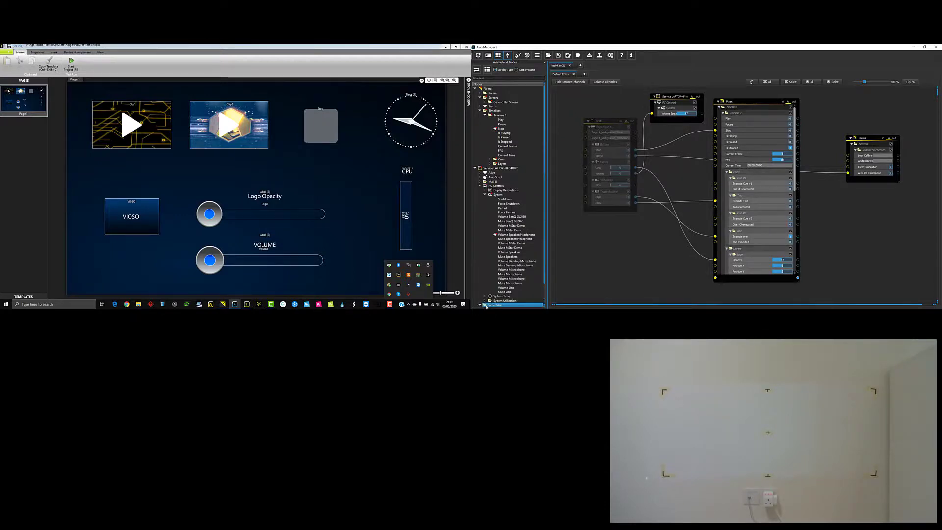
pyautogui.doubleClick(486, 305)
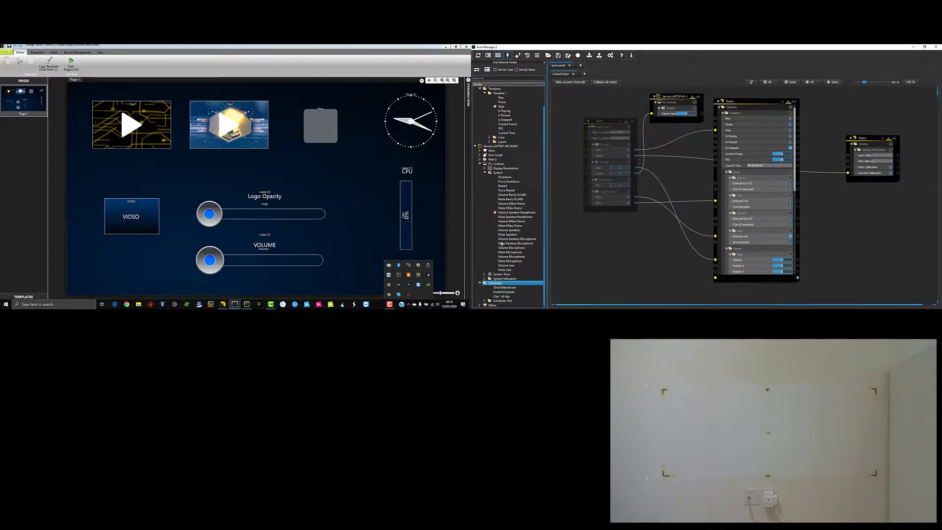
pyautogui.click(505, 296)
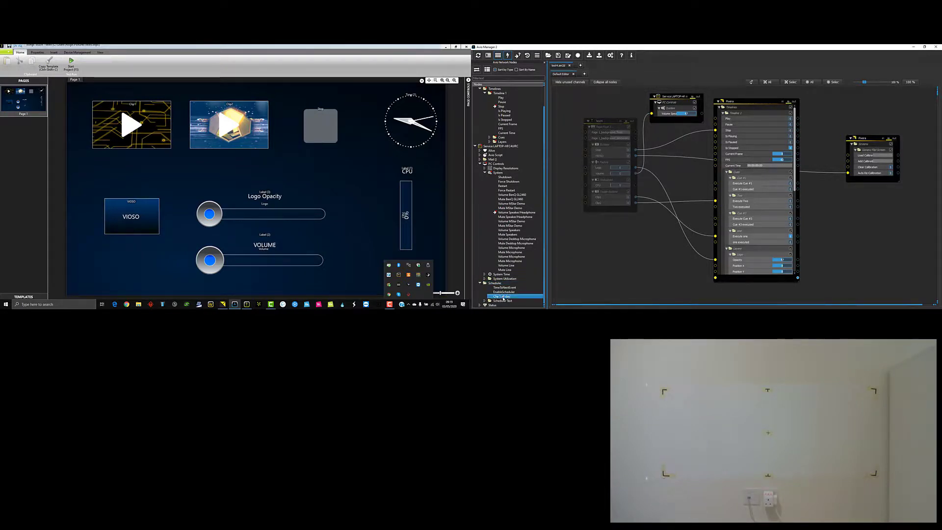
pyautogui.moveTo(504, 297); pyautogui.dragTo(612, 265)
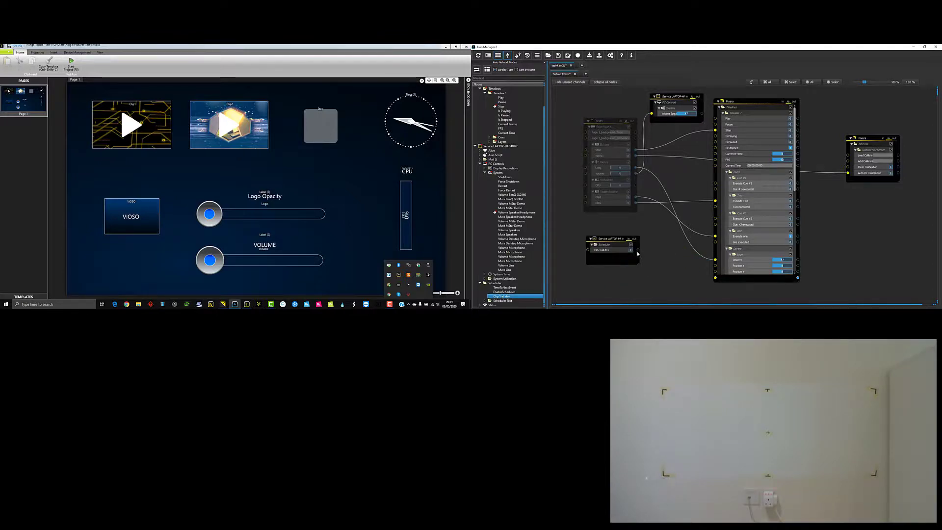
# Connect the "Clip 1 all day" schedule's output to the Pixera timeline's Execute one cue input with a Direct connection.
pyautogui.moveTo(637, 250); pyautogui.dragTo(586, 199)
pyautogui.click(693, 187)
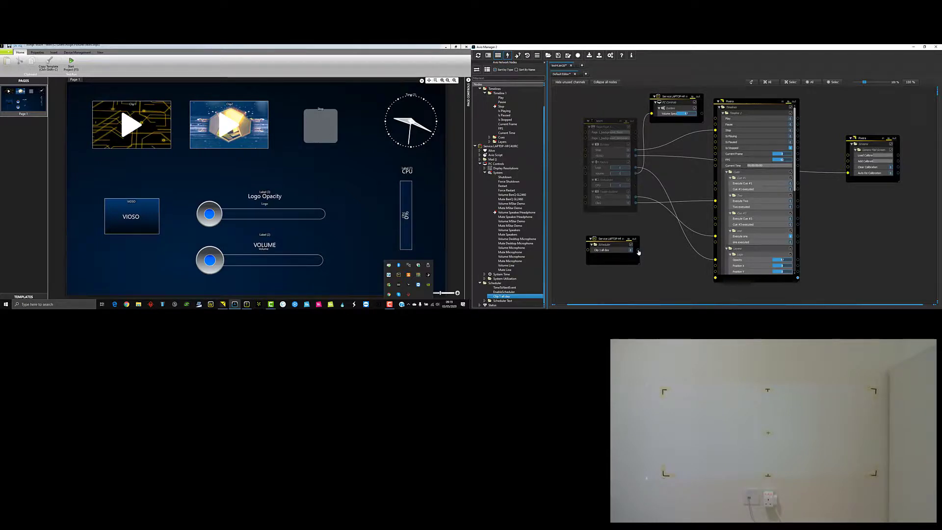
pyautogui.moveTo(638, 250); pyautogui.dragTo(715, 239)
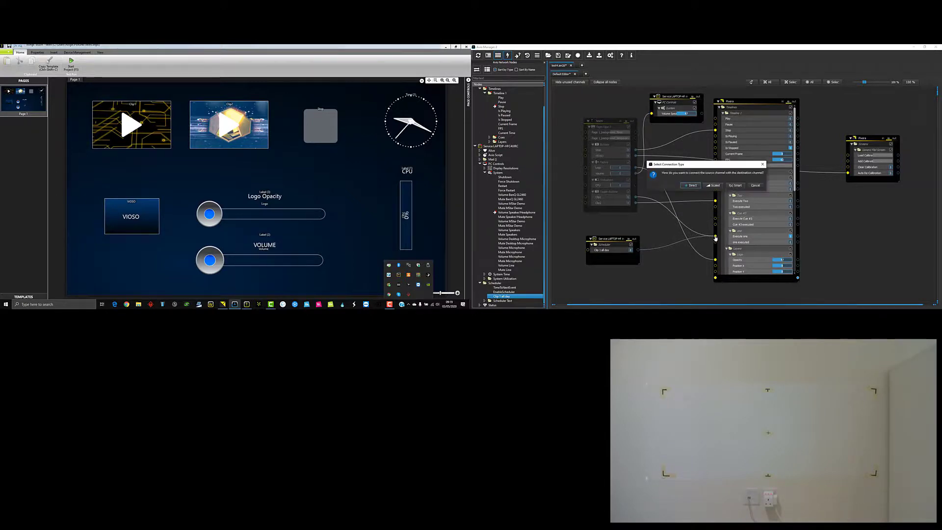
pyautogui.click(691, 186)
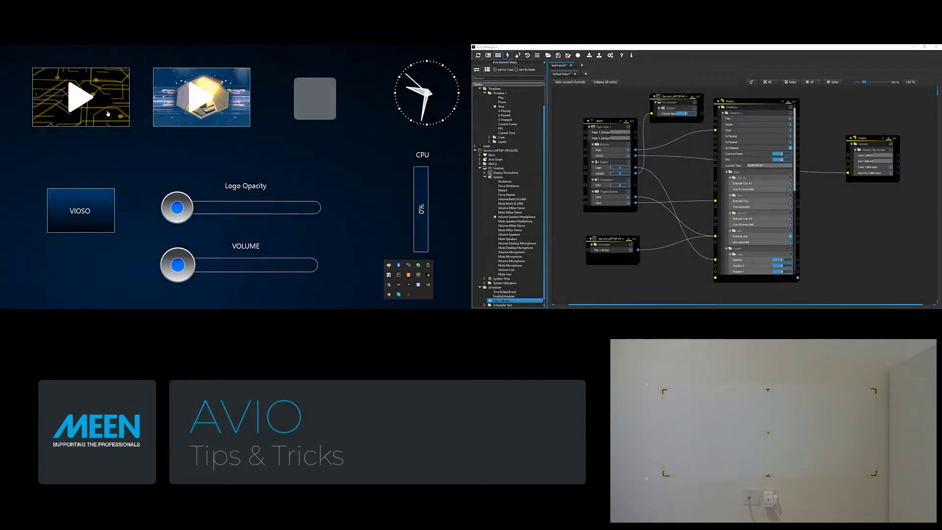
# Play and stop Clip 1 on the touch page, and connect the Pixera timeline's Stop output to the Clip1 toggle button's input with a Direct connection.
pyautogui.click(107, 112)
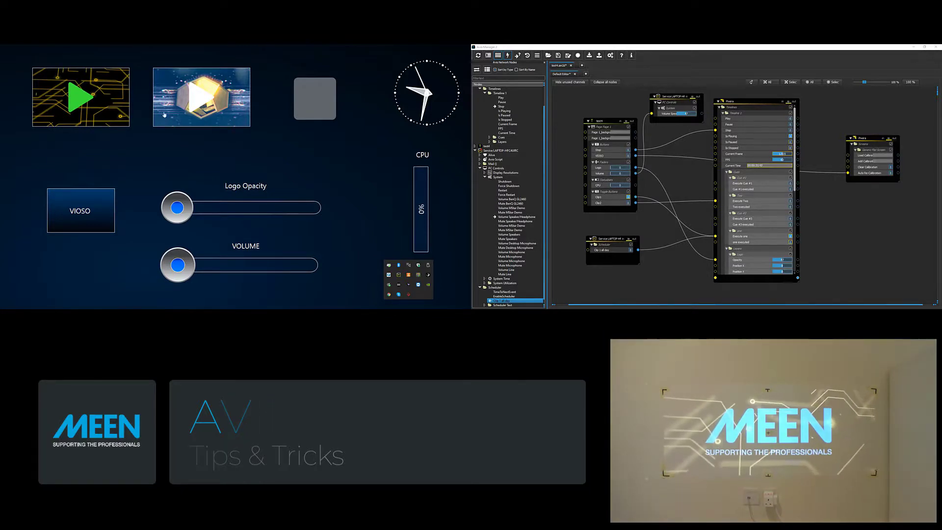
pyautogui.click(311, 106)
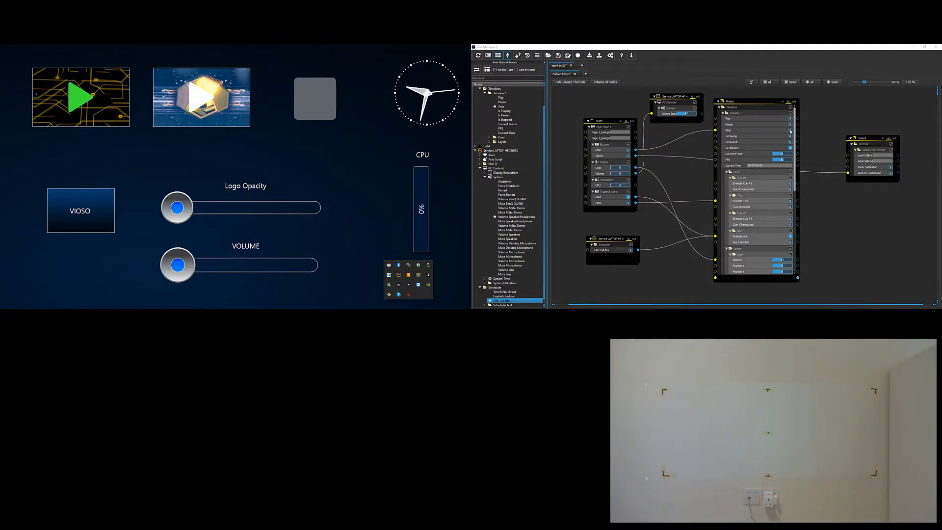
pyautogui.moveTo(797, 132); pyautogui.dragTo(586, 199)
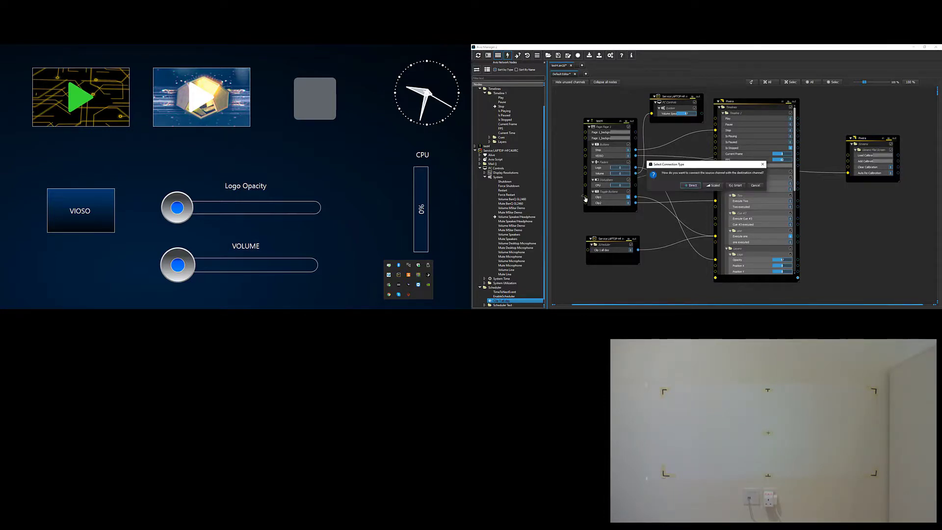
pyautogui.click(692, 186)
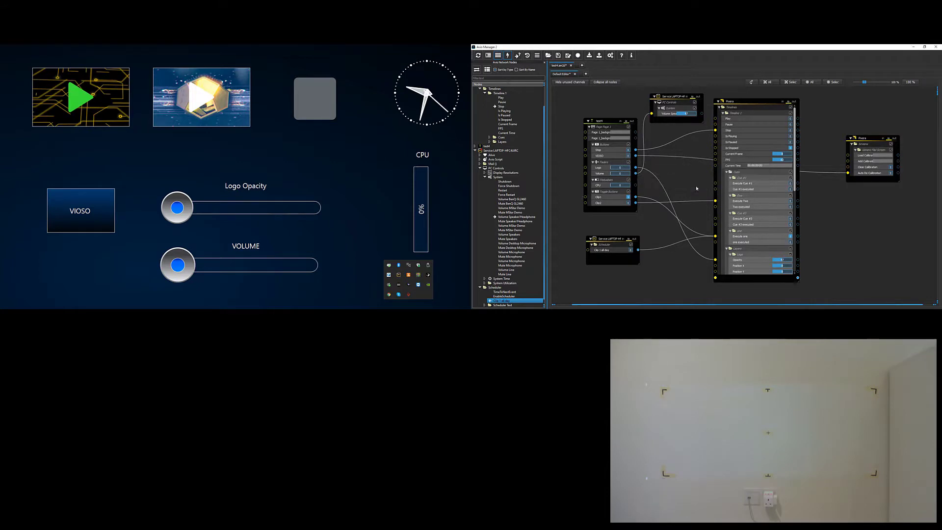
# Trigger Stop in the Pixera timeline node, and test the Clip1 button's feedback by playing Clip 1 and stopping it on the touch page.
pyautogui.click(789, 132)
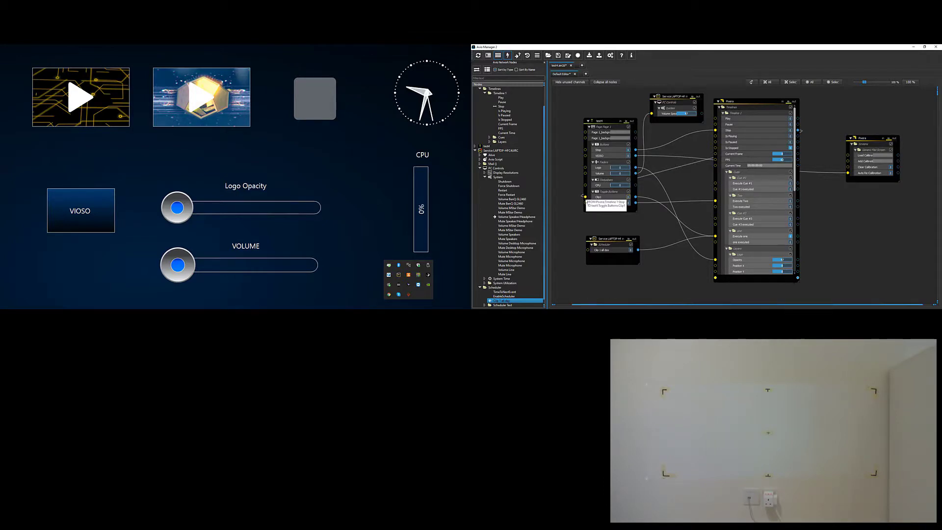
pyautogui.moveTo(602, 200)
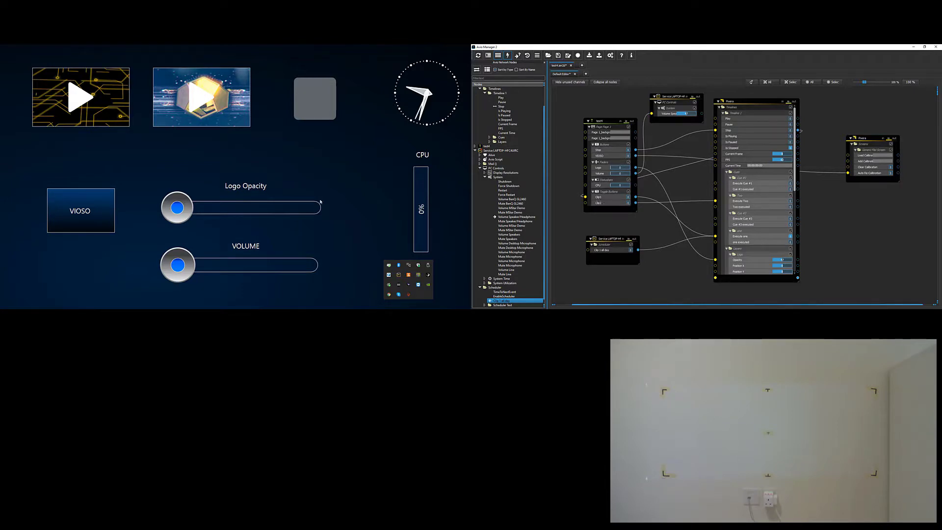
pyautogui.click(97, 111)
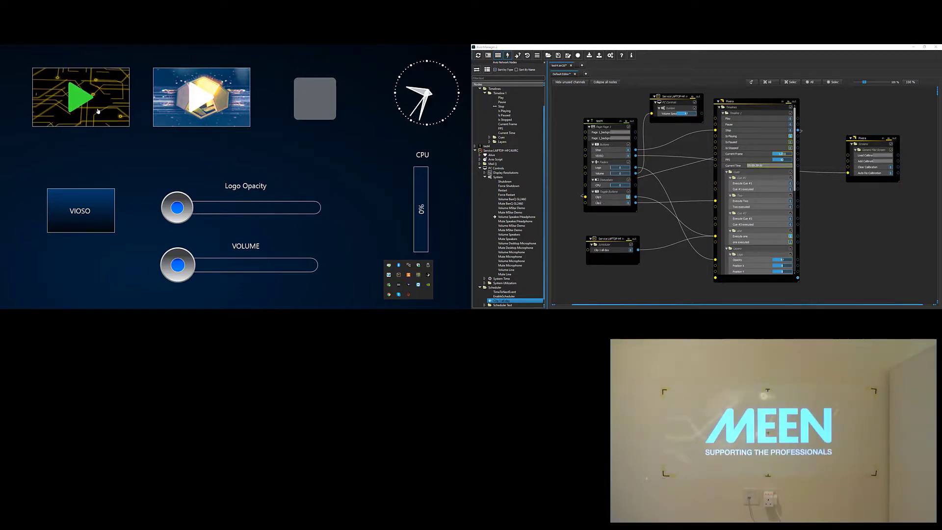
pyautogui.click(314, 107)
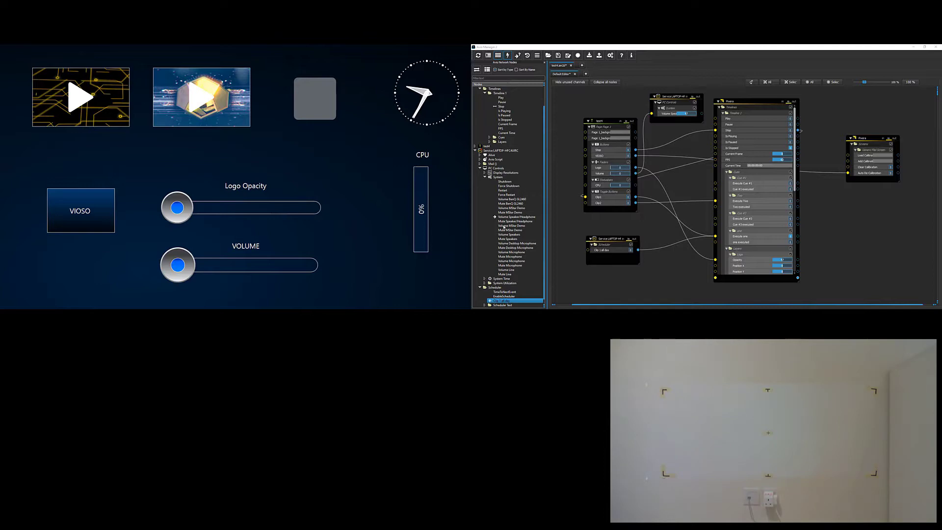
# Add the System Utilization node's CPU channel below the Screens node and link its output to the touch page's CPU bar with a Direct connection.
pyautogui.doubleClick(498, 284)
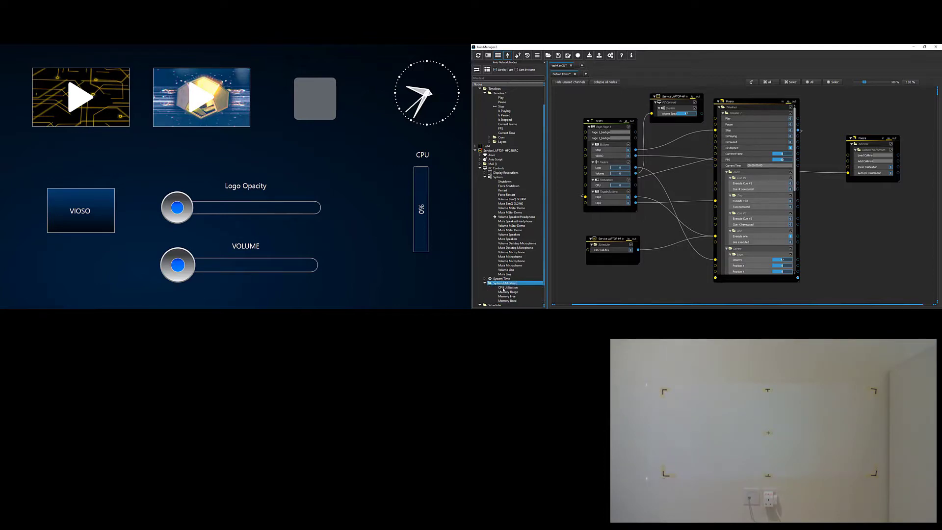
pyautogui.click(503, 288)
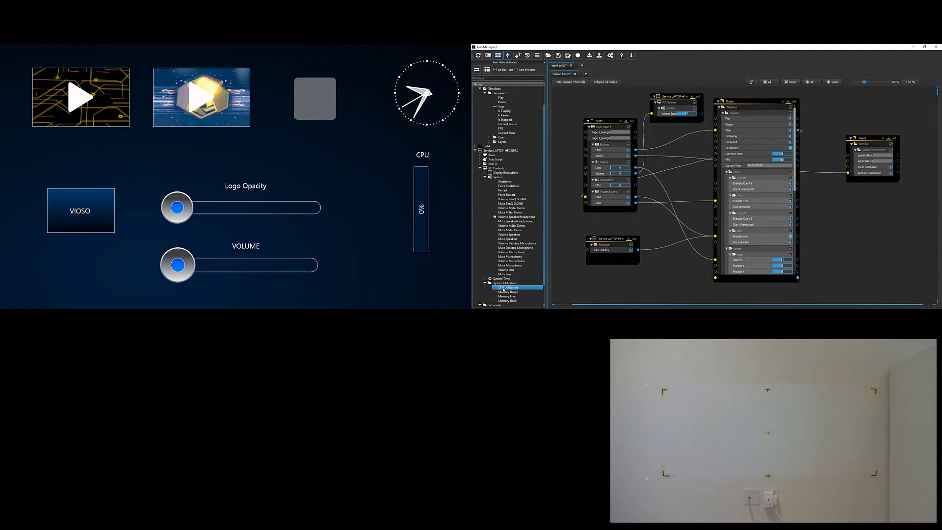
pyautogui.moveTo(501, 290); pyautogui.dragTo(834, 229)
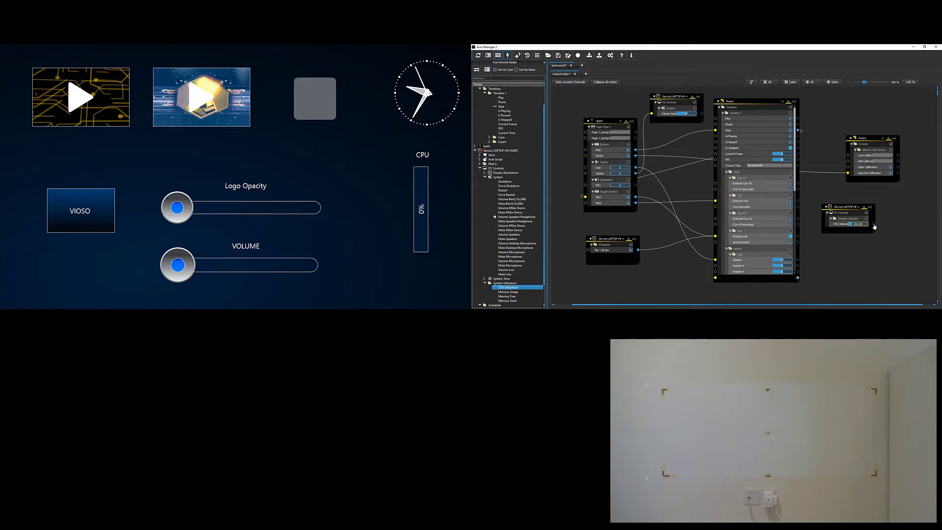
pyautogui.moveTo(566, 190); pyautogui.dragTo(585, 185)
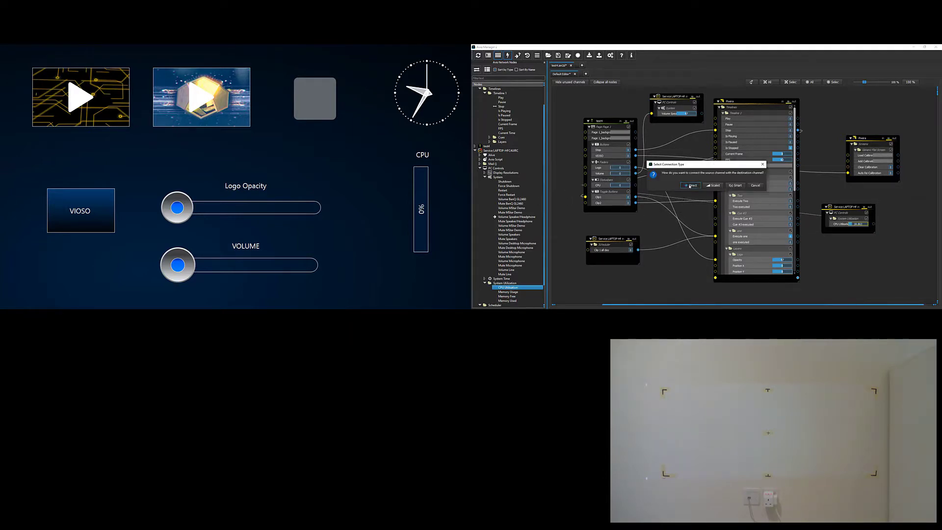
pyautogui.click(691, 185)
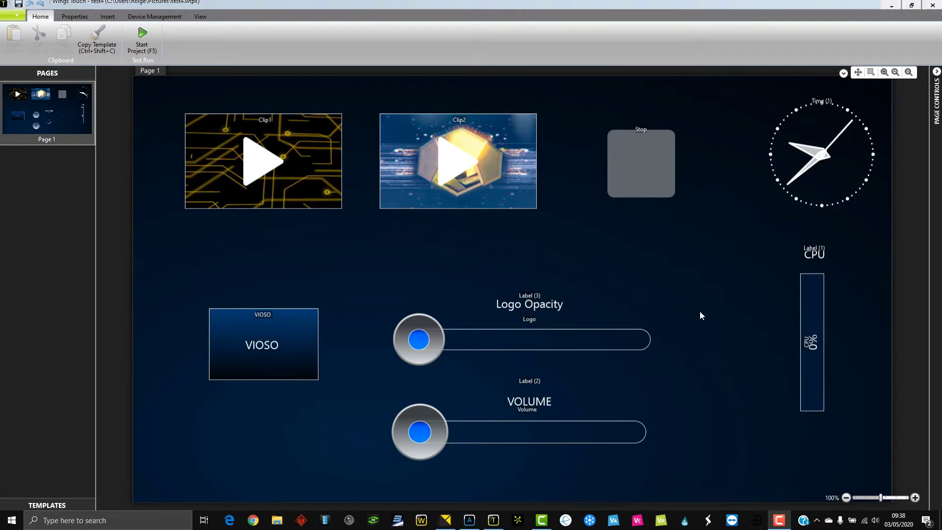
# In Wings Touch, edit the current page template to use the picture bg.jpg as the page background, fitted to the page.
pyautogui.rightClick(700, 311)
pyautogui.click(741, 388)
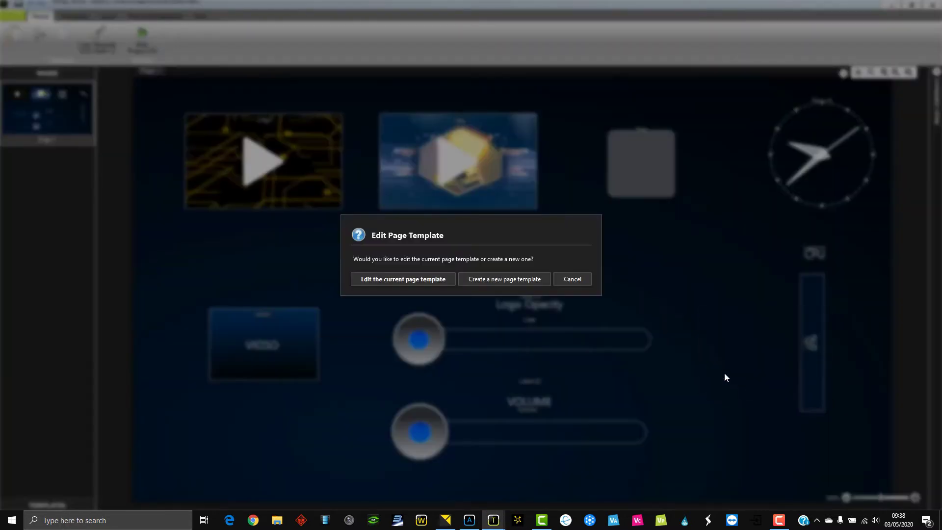
pyautogui.click(418, 278)
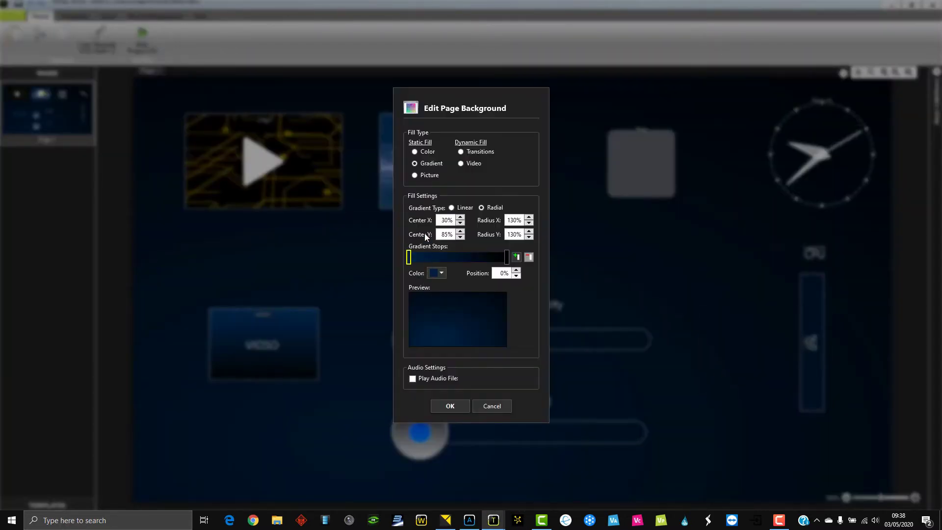
pyautogui.click(432, 176)
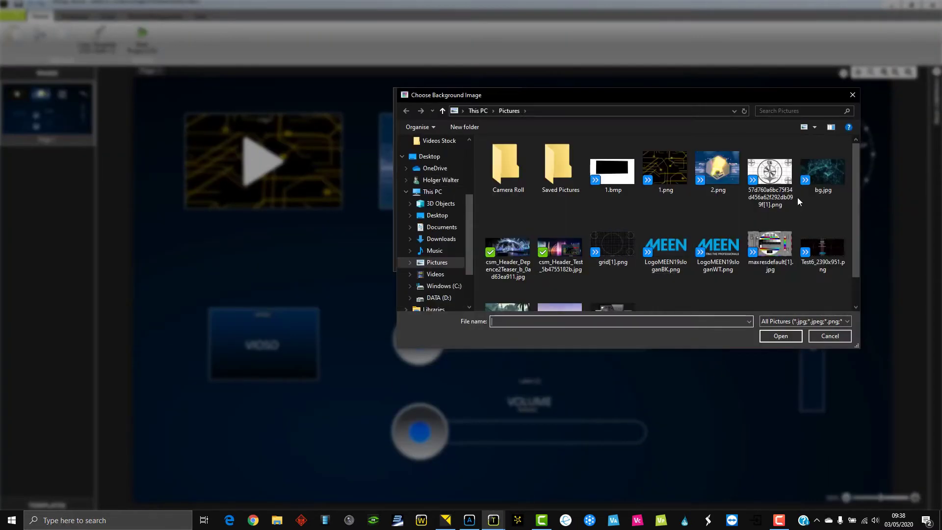
pyautogui.click(814, 172)
pyautogui.click(780, 337)
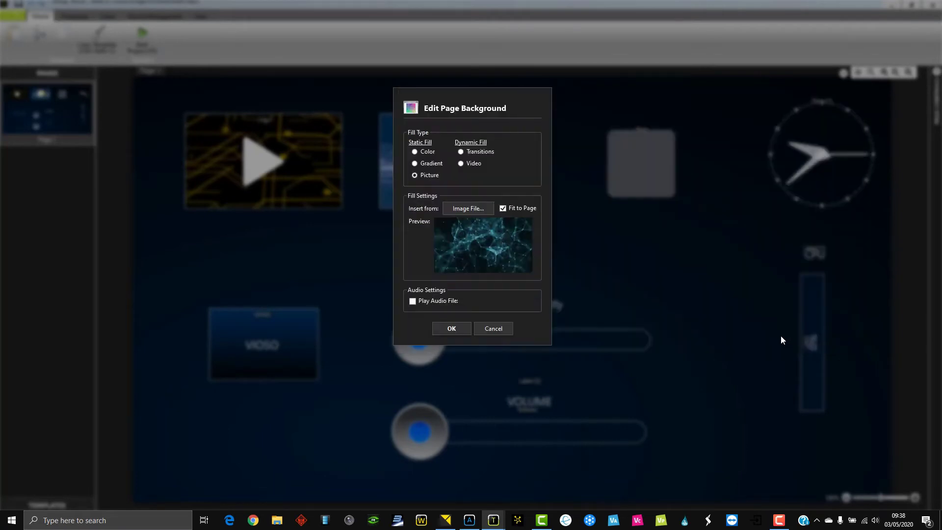
pyautogui.click(452, 329)
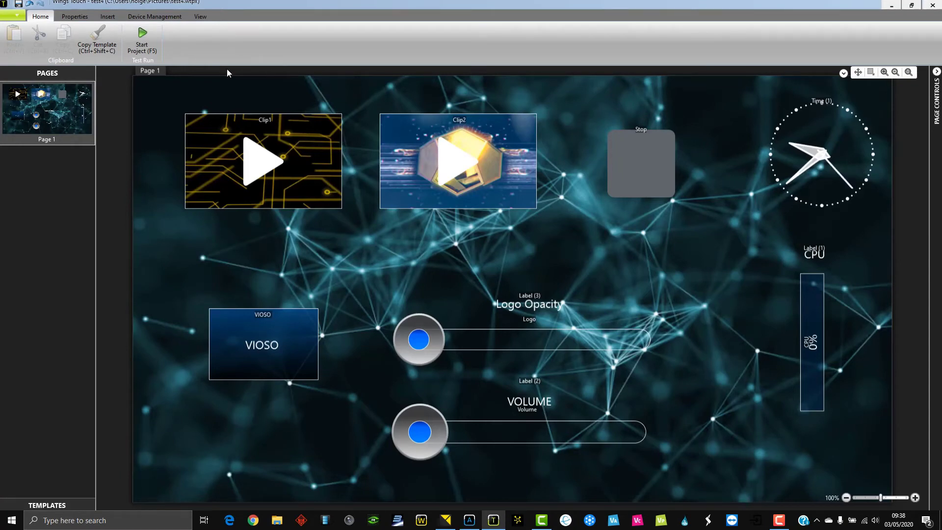
# Insert a rectangle shape on Page 1 and position it just below the CPU bar.
pyautogui.click(105, 17)
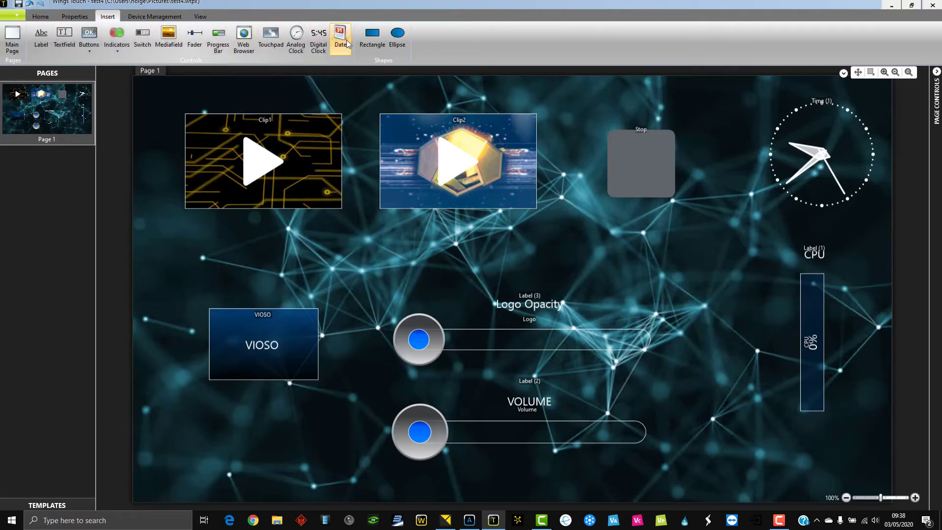
pyautogui.click(371, 40)
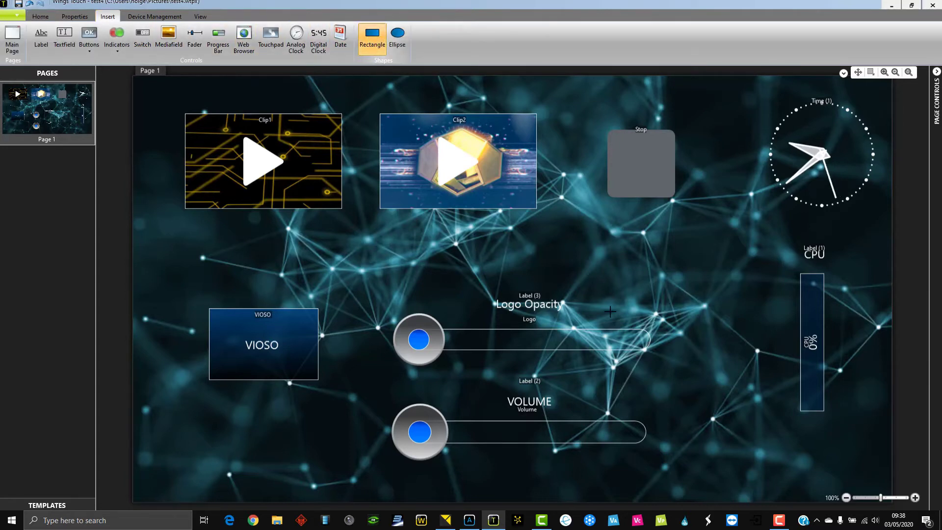
pyautogui.moveTo(712, 408)
pyautogui.mouseDown()
pyautogui.moveTo(780, 499)
pyautogui.moveTo(841, 479)
pyautogui.mouseUp()
pyautogui.moveTo(798, 447); pyautogui.dragTo(818, 468)
# Edit the new rectangle's template to fill the shape with the picture LogoMEEN19sloganWT.png.
pyautogui.click(228, 17)
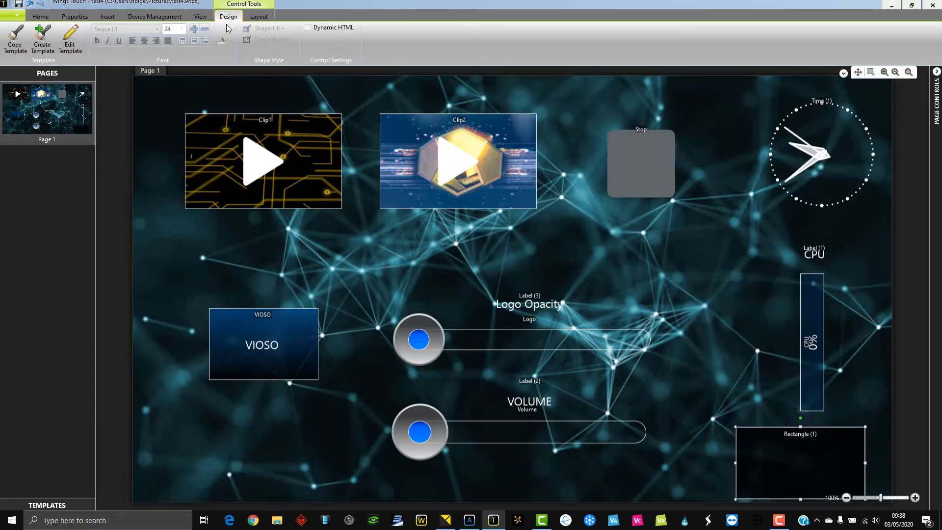
pyautogui.click(71, 42)
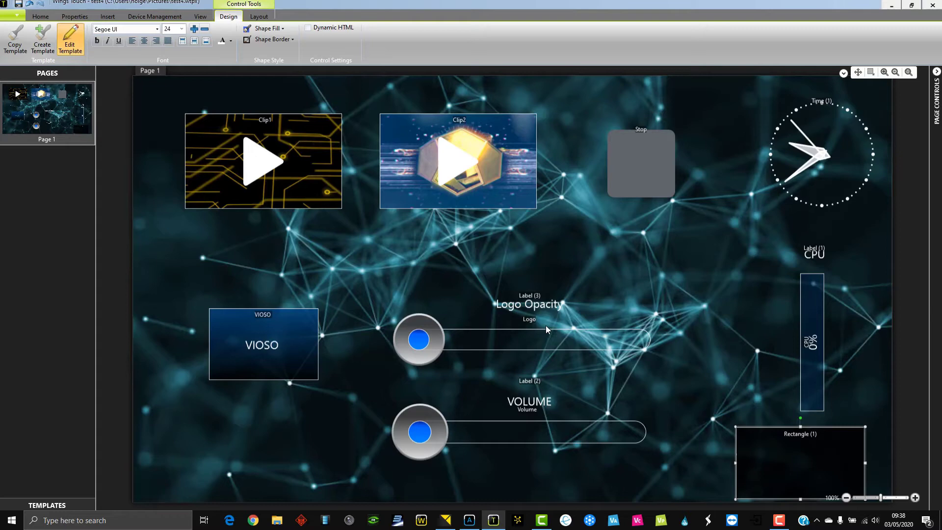
pyautogui.click(267, 28)
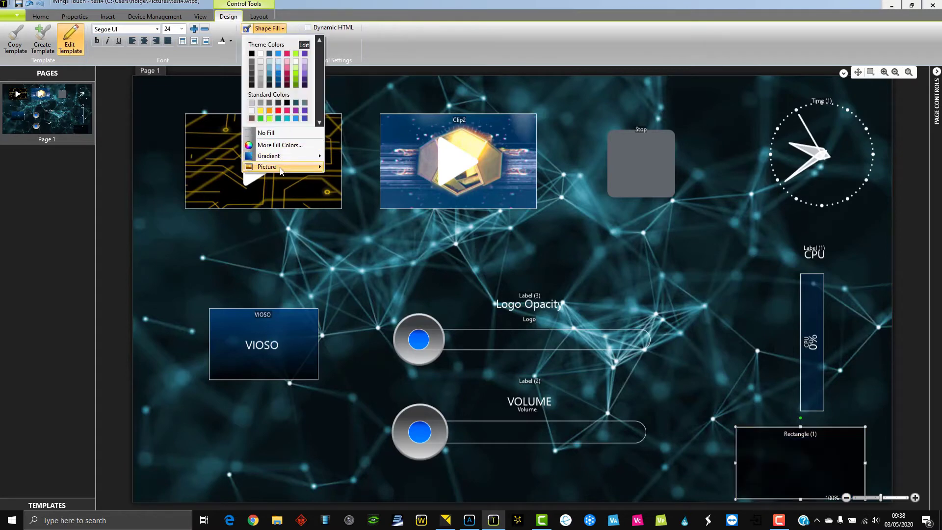
pyautogui.moveTo(281, 168)
pyautogui.click(351, 168)
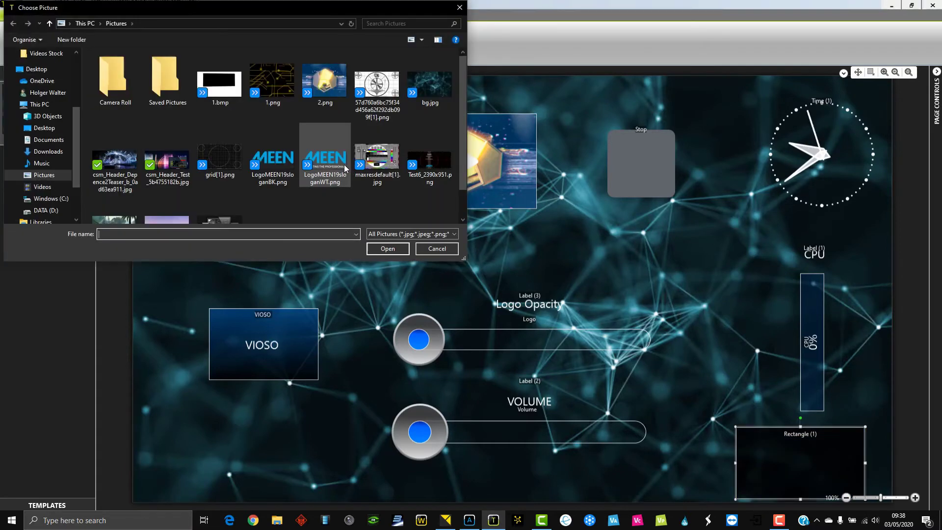
pyautogui.click(333, 165)
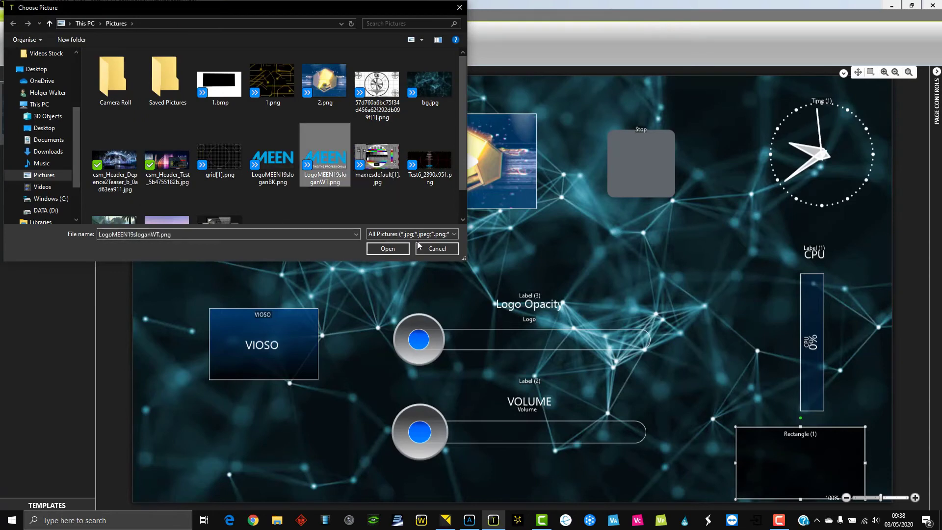
pyautogui.click(400, 249)
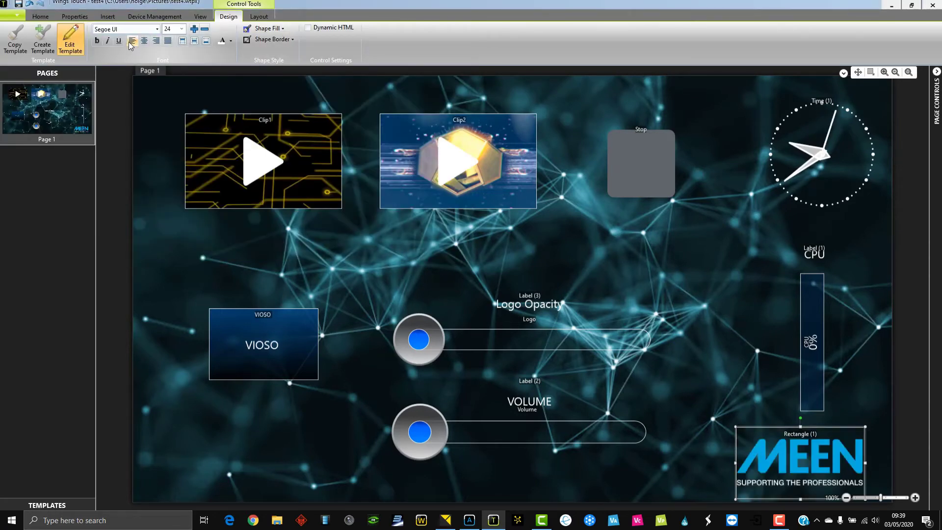
# Deselect the logo rectangle and start a test run of the touch project.
pyautogui.click(158, 101)
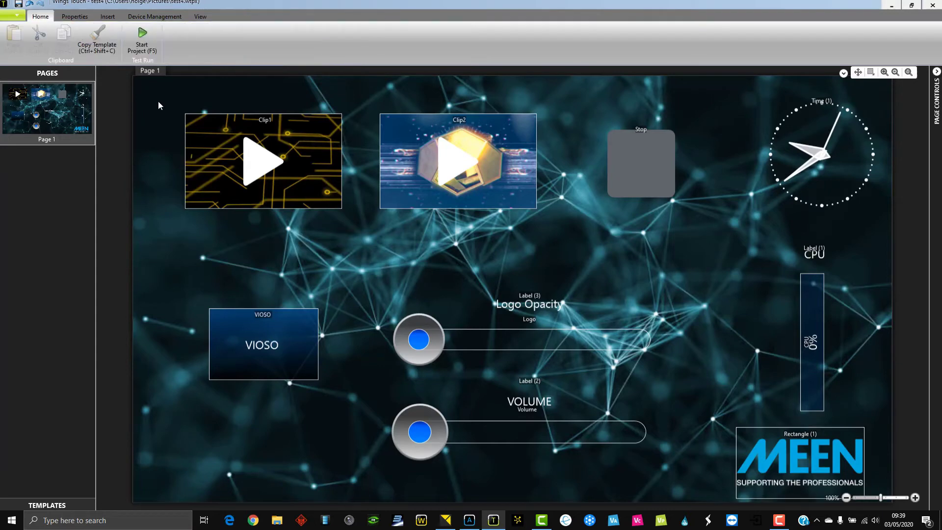
pyautogui.click(142, 39)
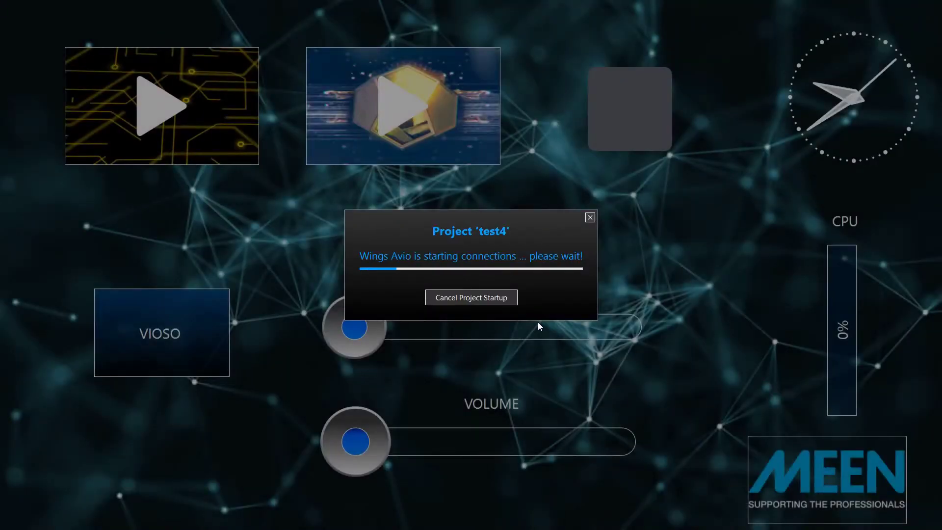